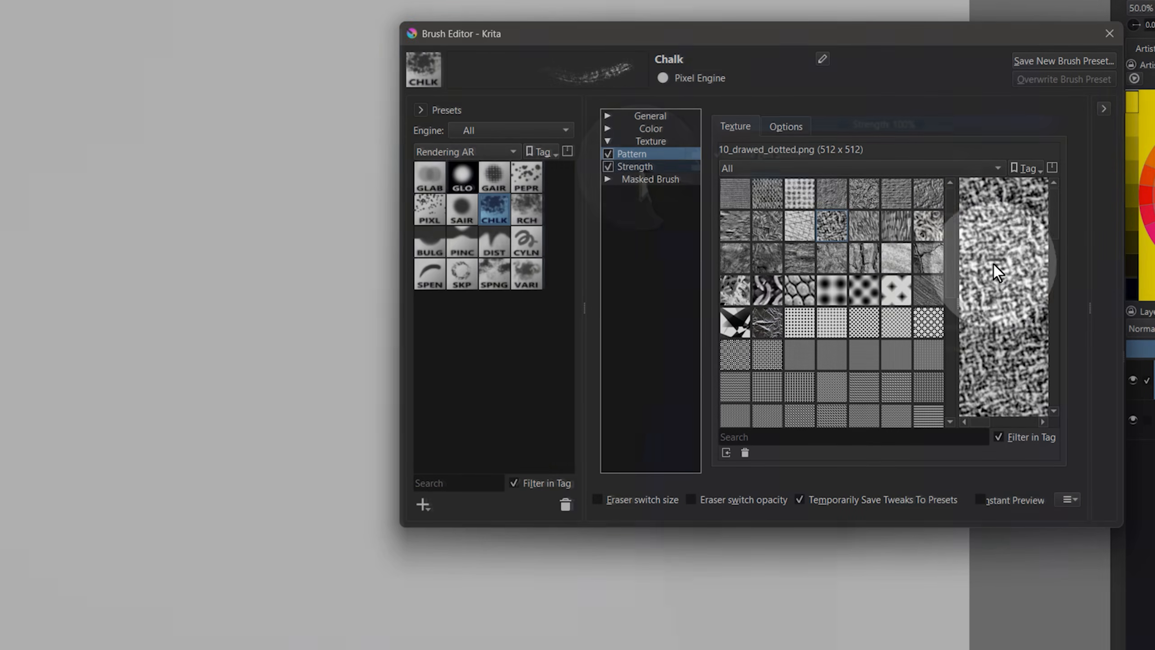
Show the chalk brush's texture strength settings and paint a dark-to-light patch plus six vertical test strokes in black
left_click(635, 166)
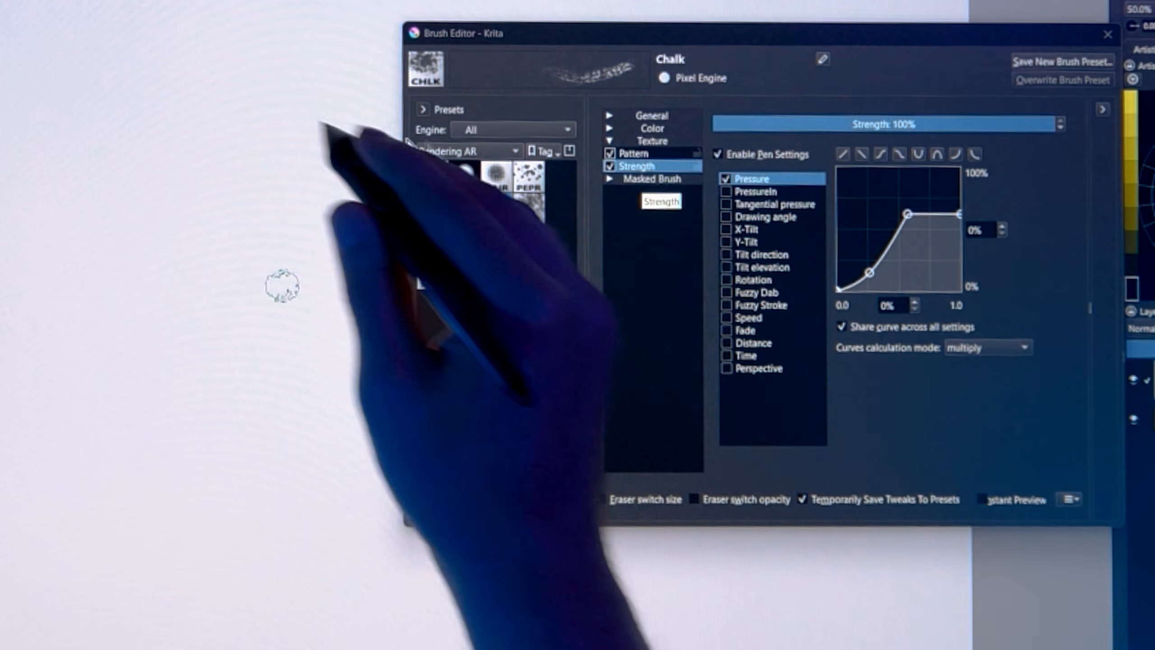
mouse_move(200, 113)
left_mouse_down()
mouse_move(258, 108)
mouse_move(212, 136)
mouse_move(237, 134)
mouse_move(234, 227)
mouse_move(303, 293)
mouse_move(292, 457)
mouse_move(302, 512)
left_mouse_up()
left_click_drag(68, 180, 69, 462)
left_click_drag(113, 182, 121, 453)
left_click_drag(153, 241, 141, 421)
left_click_drag(185, 264, 163, 460)
left_click_drag(212, 348, 207, 464)
left_click_drag(247, 391, 242, 492)
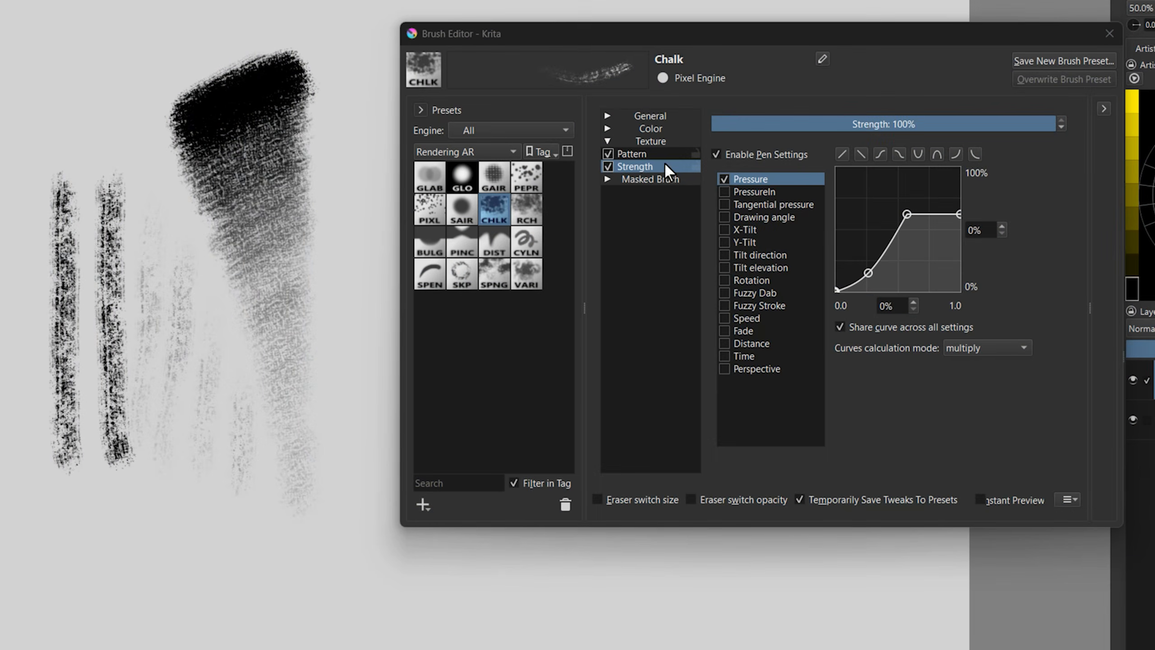
Enable Soft texturing in the chalk brush's texture pattern options
left_click(646, 154)
left_click(785, 127)
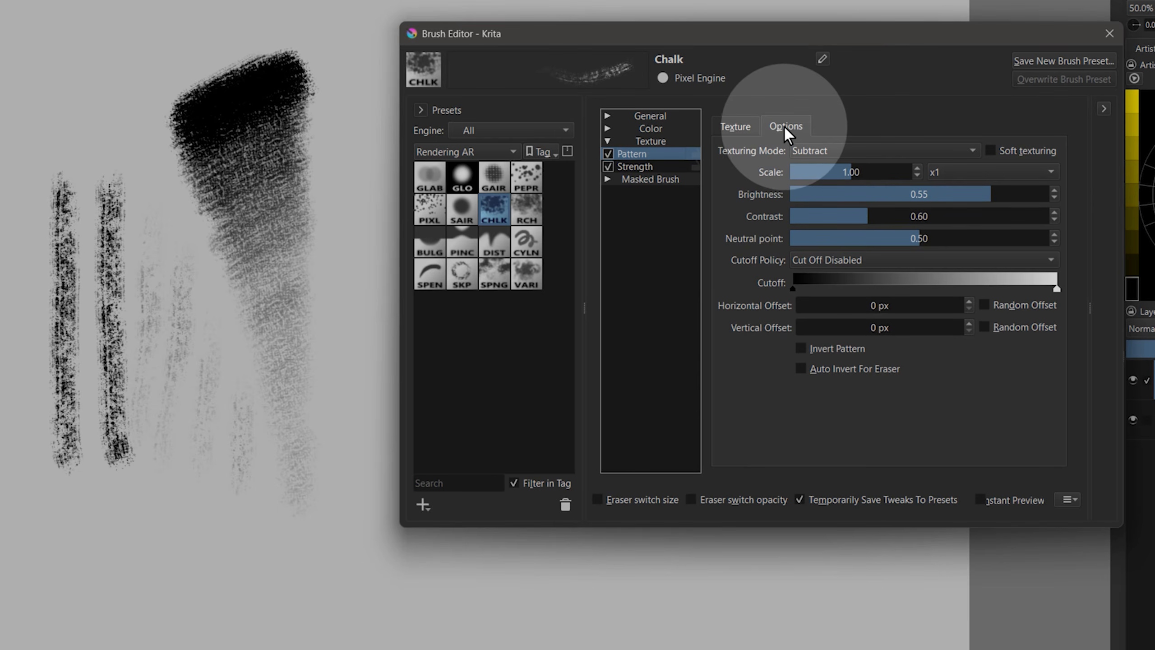
left_click(991, 151)
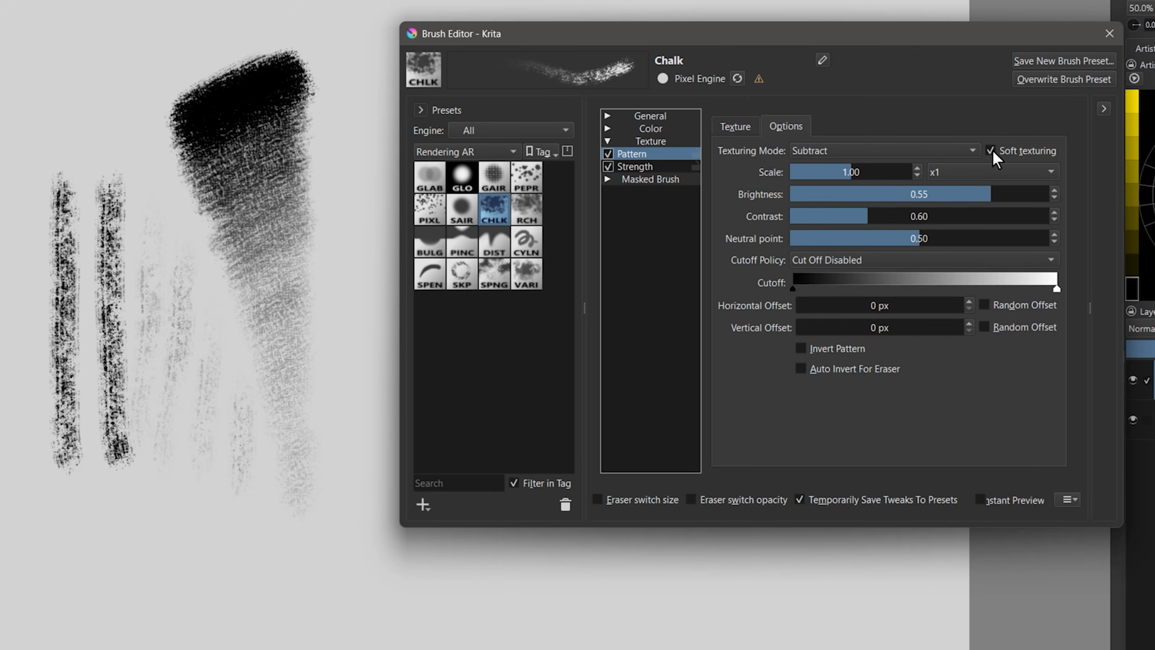
Paint soft-textured chalk tests: a blue patch, a round blue spot with a yellow centre, and a blue four-sided frame
left_click(637, 166)
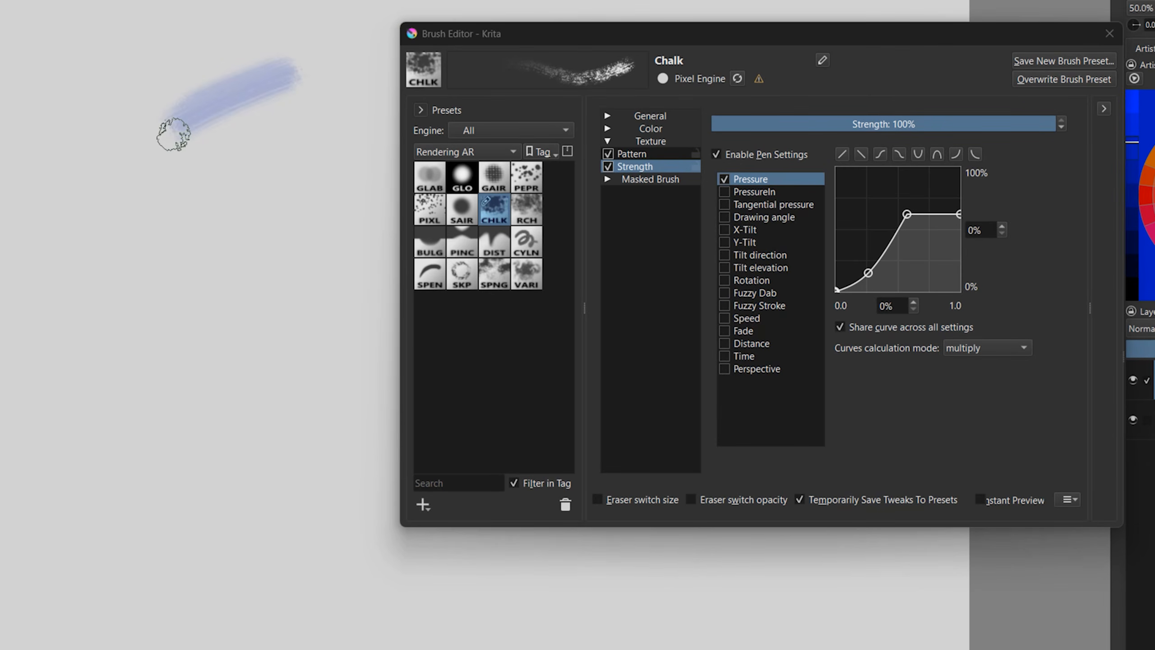
mouse_move(173, 134)
left_mouse_down()
mouse_move(222, 138)
mouse_move(217, 157)
mouse_move(229, 169)
mouse_move(313, 153)
mouse_move(311, 213)
mouse_move(209, 336)
mouse_move(288, 308)
mouse_move(327, 317)
mouse_move(226, 430)
mouse_move(322, 401)
mouse_move(234, 520)
mouse_move(337, 485)
mouse_move(228, 592)
mouse_move(301, 567)
mouse_move(332, 581)
mouse_move(305, 637)
left_mouse_up()
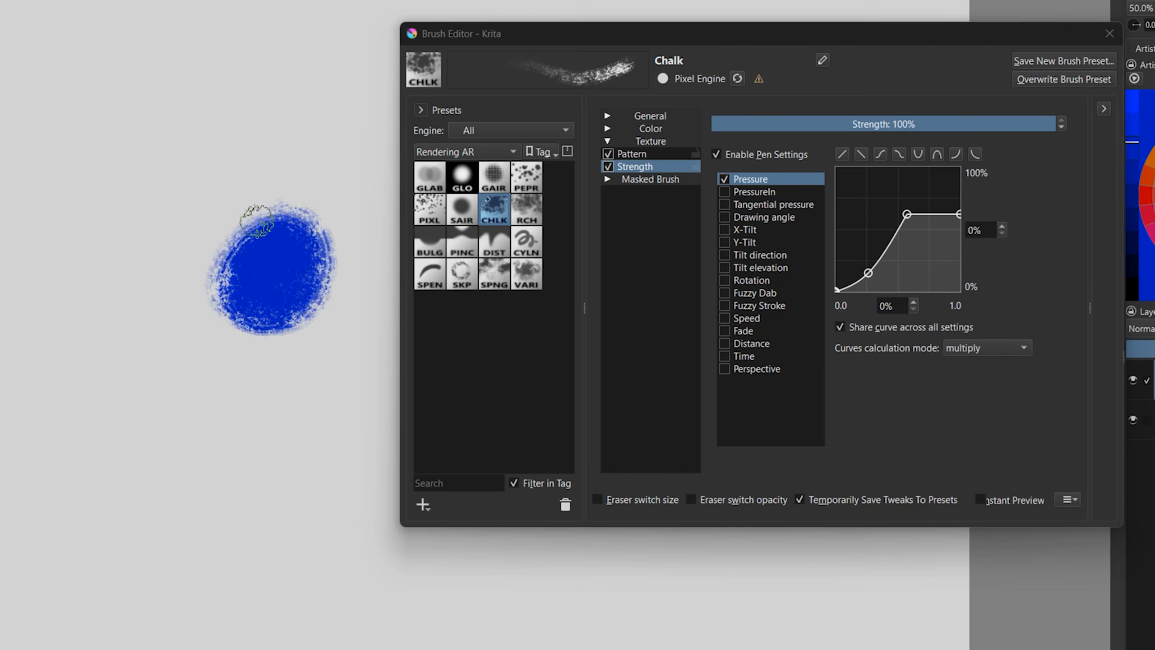
mouse_move(298, 294)
left_mouse_down()
mouse_move(348, 291)
mouse_move(320, 226)
left_mouse_up()
mouse_move(77, 155)
left_mouse_down()
mouse_move(72, 309)
mouse_move(97, 190)
left_mouse_up()
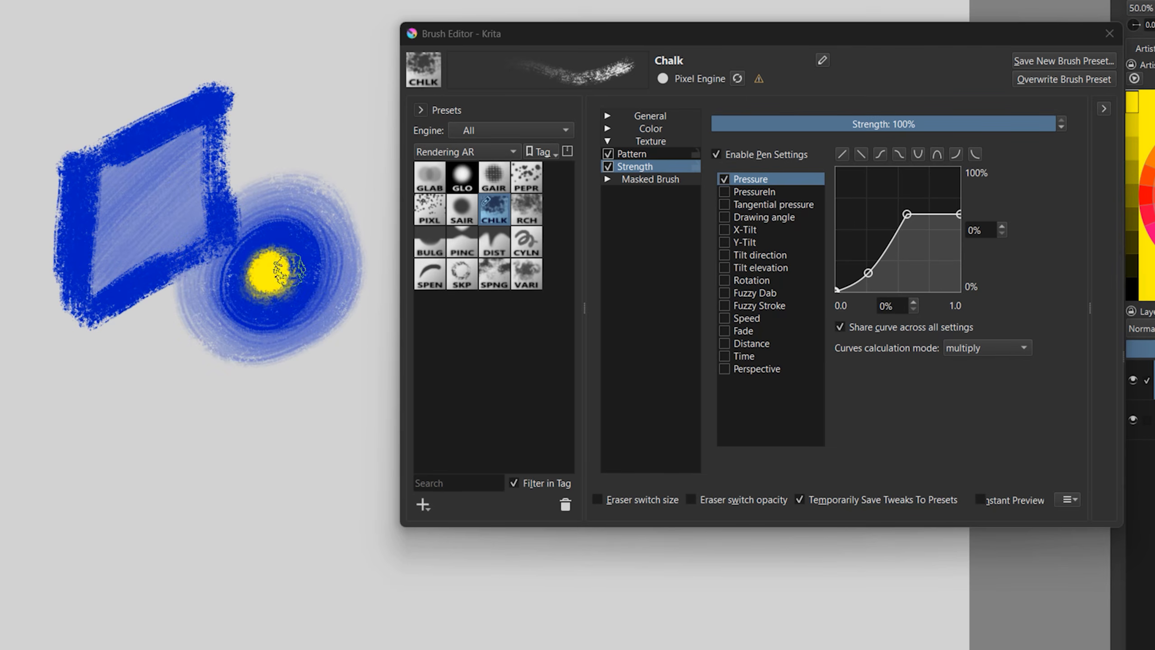
mouse_move(114, 166)
left_mouse_down()
mouse_move(193, 191)
mouse_move(193, 245)
left_mouse_up()
left_click_drag(116, 175, 215, 126)
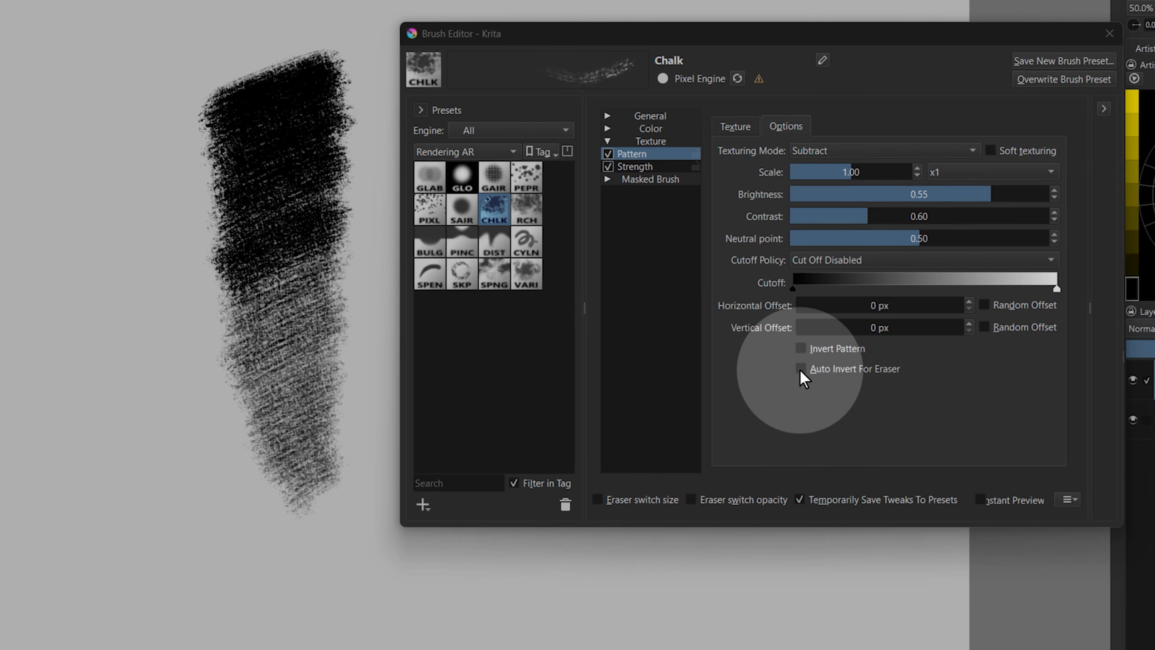
Try the Auto Invert For Eraser option on the chalk pattern and erase across the black chalk patch
left_click(801, 370)
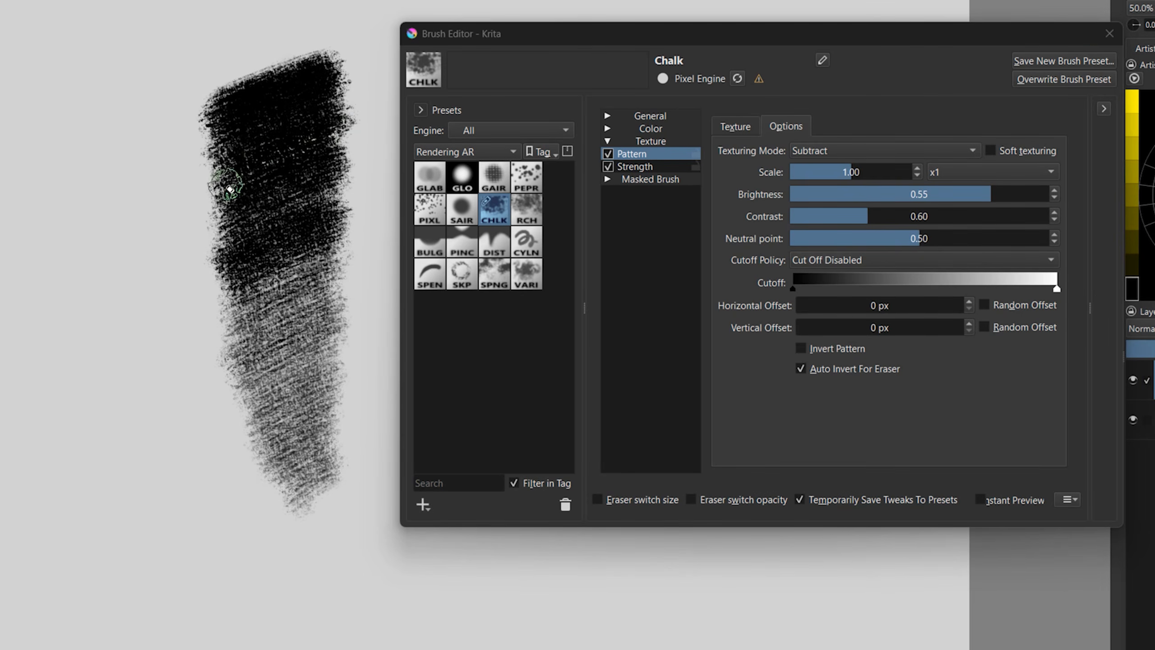
left_click(800, 369)
left_click_drag(213, 249, 357, 207)
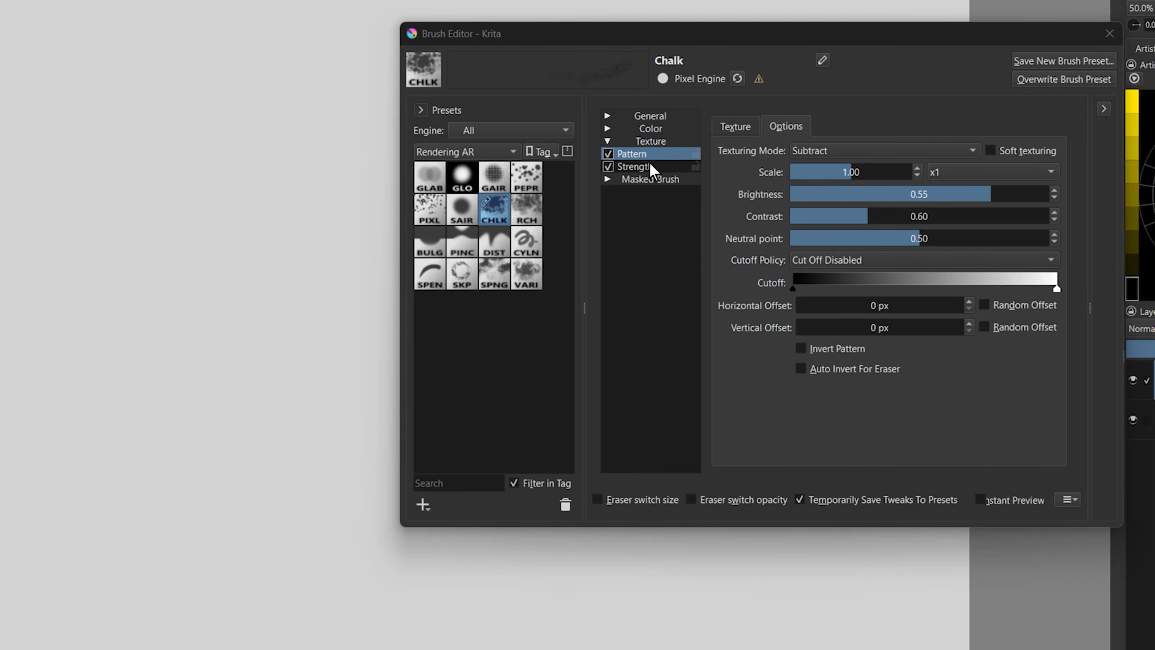
Set the chalk brush's pattern to 22_texture-reptile.png and paint a black test patch with it
left_click(739, 129)
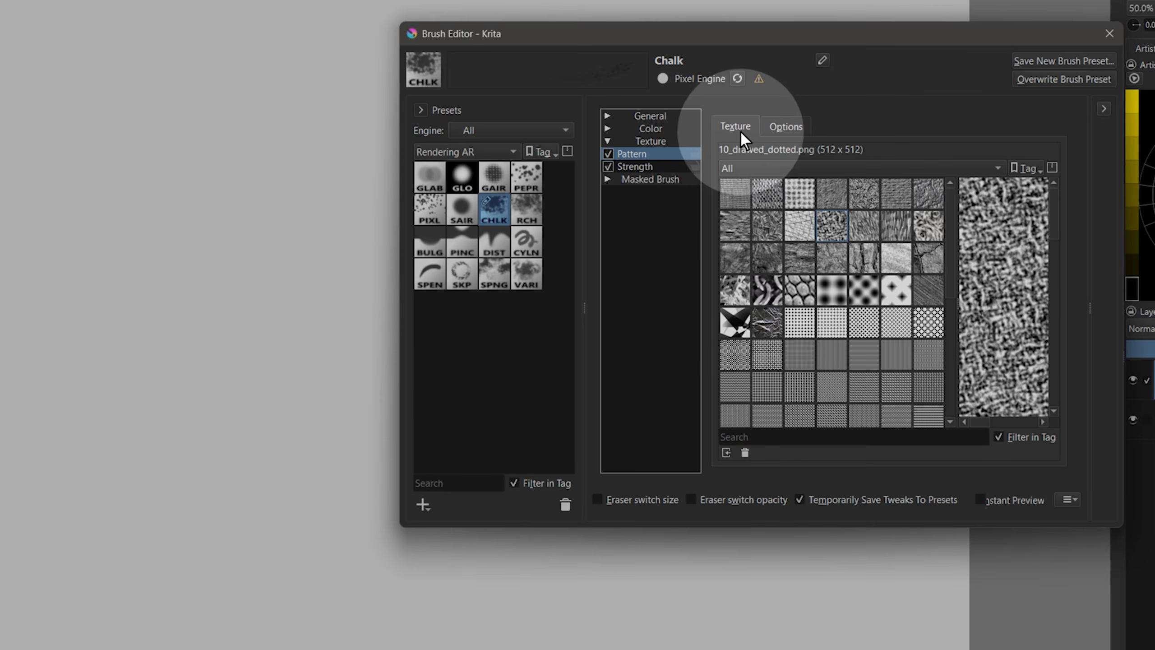
left_click(803, 294)
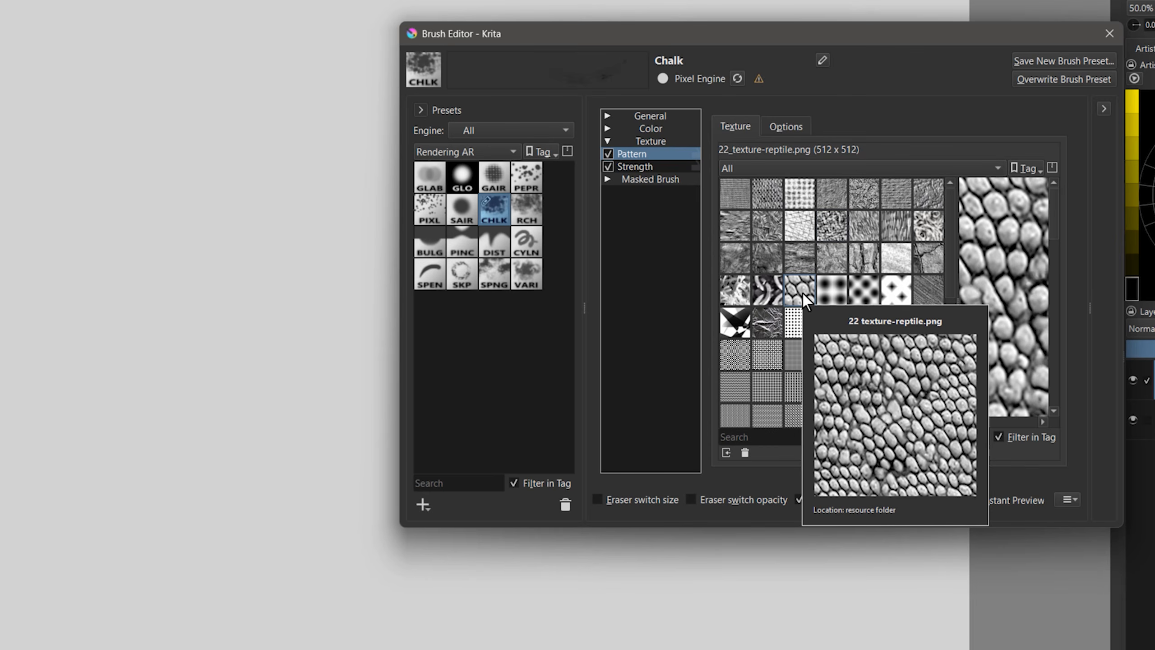
mouse_move(314, 100)
left_mouse_down()
mouse_move(291, 258)
mouse_move(323, 507)
mouse_move(336, 523)
left_mouse_up()
mouse_move(173, 150)
left_mouse_down()
mouse_move(278, 154)
mouse_move(253, 457)
left_mouse_up()
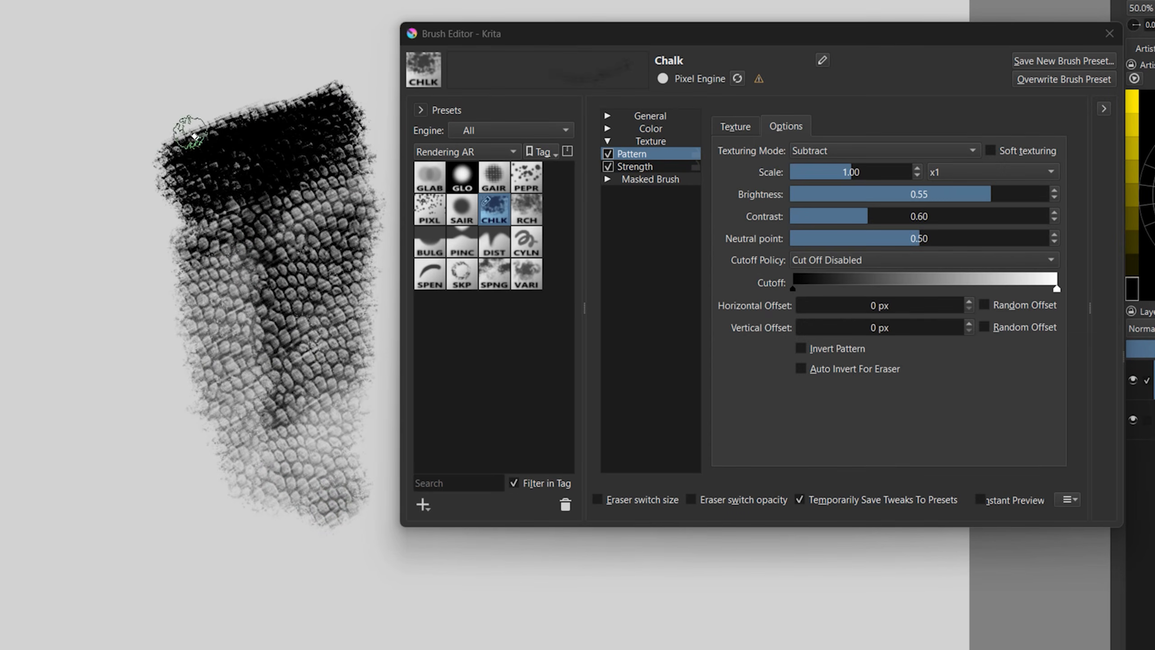
Test erasing into the reptile-textured patch and toggle Auto Invert For Eraser
mouse_move(200, 132)
left_mouse_down()
mouse_move(229, 154)
mouse_move(236, 296)
left_mouse_up()
left_click(801, 369)
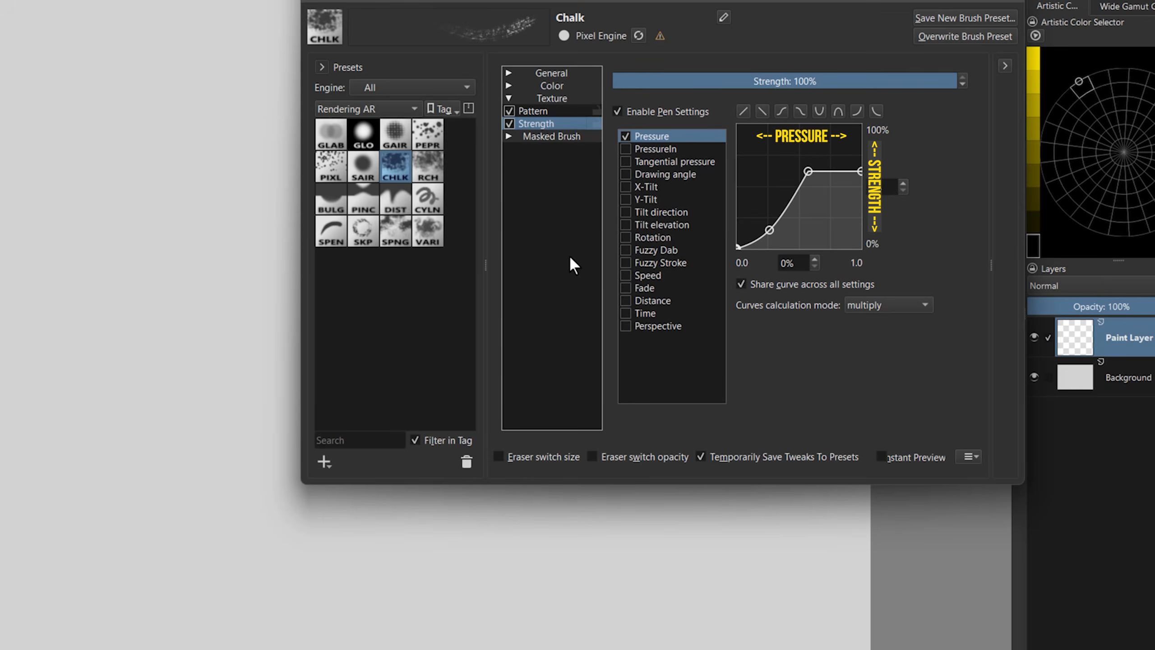
Paint a vertical chalk stroke, clear it, and paint a horizontal light-to-full-pressure stroke to test the strength curve
mouse_move(173, 52)
left_mouse_down()
mouse_move(144, 75)
mouse_move(146, 111)
mouse_move(199, 134)
mouse_move(153, 214)
mouse_move(201, 241)
mouse_move(151, 331)
left_mouse_up()
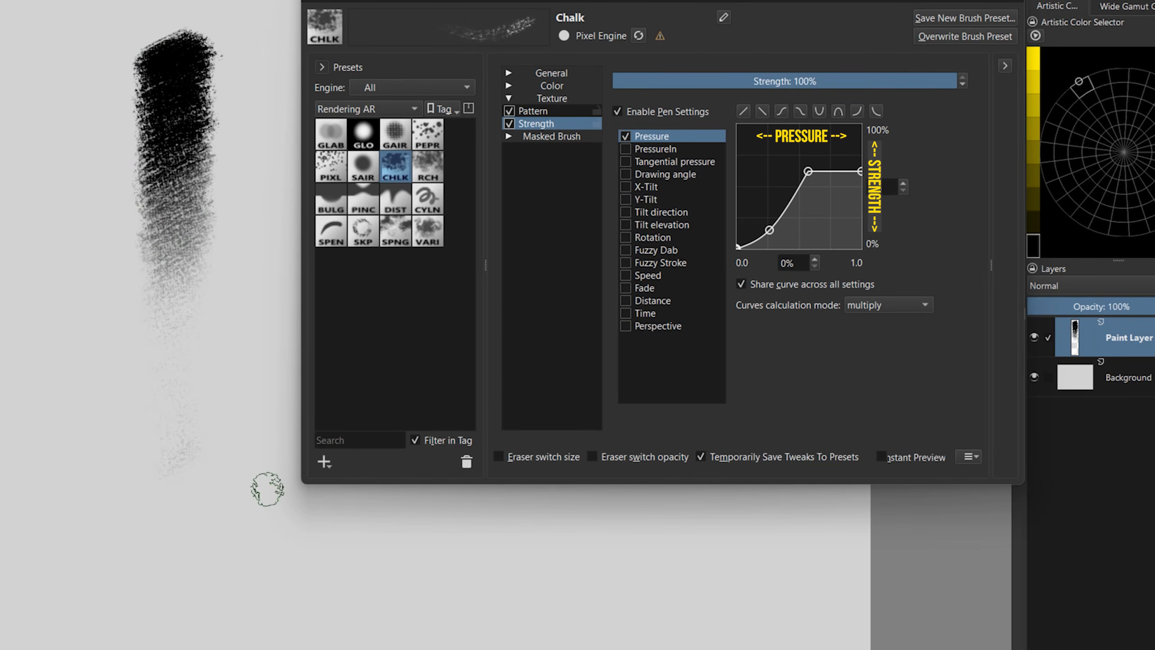
key("Delete")
left_click_drag(443, 564, 581, 551)
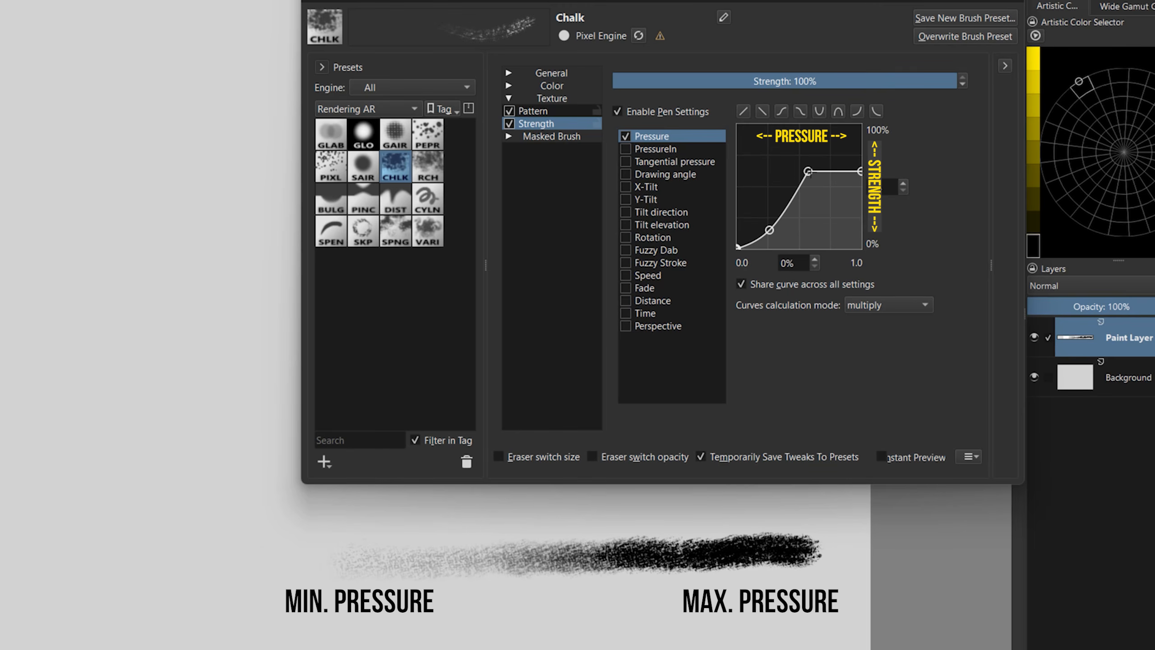
left_click(807, 172)
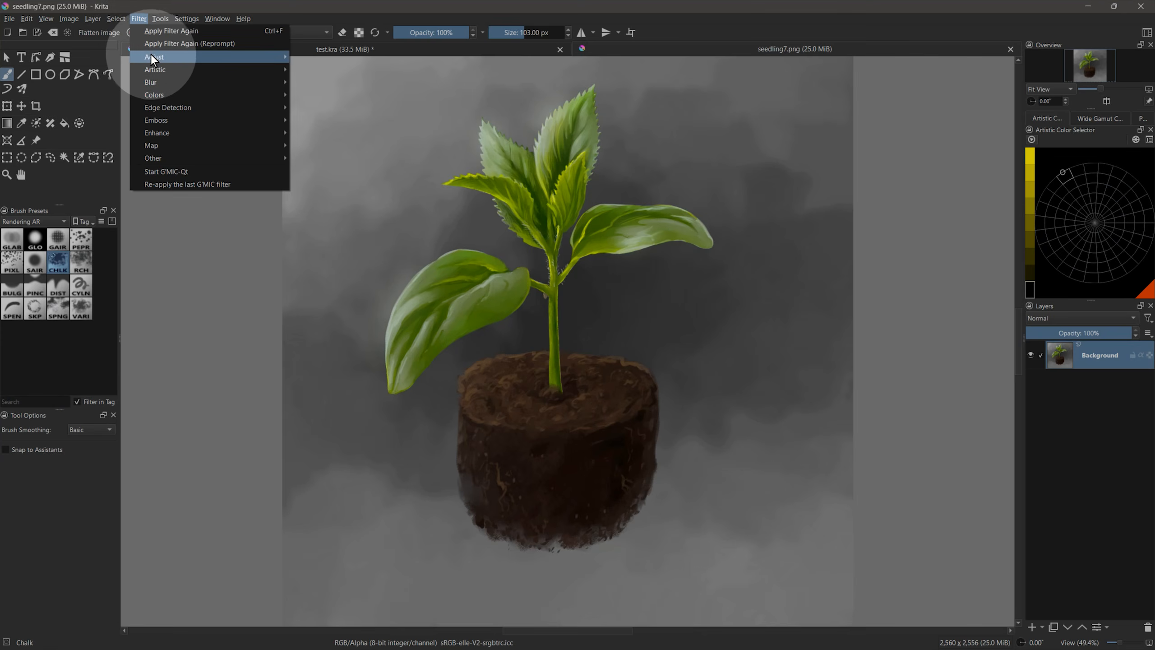
Start the Color Adjustment curves filter on seedling7.png and choose the Green channel
mouse_move(170, 57)
left_click(340, 186)
left_click(771, 114)
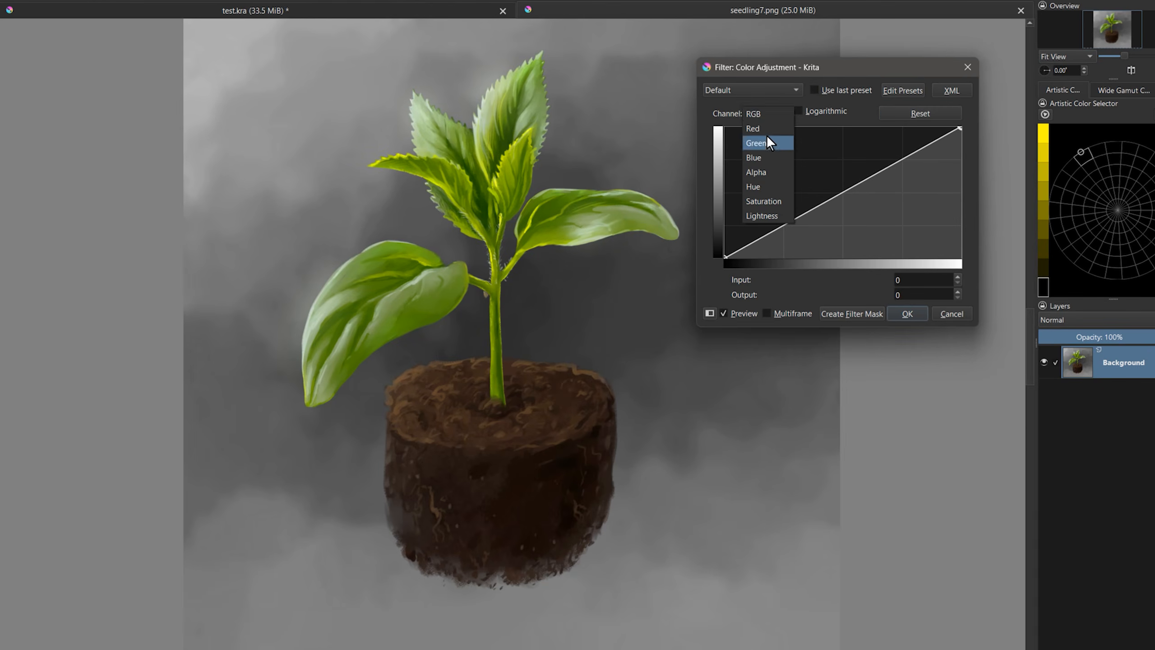
left_click(768, 142)
Reshape the green channel curve by lowering its midpoint and adjusting one added point on each side
left_click_drag(827, 201, 833, 232)
left_click(893, 158)
mouse_move(782, 219)
left_mouse_down()
mouse_move(781, 191)
mouse_move(782, 211)
left_mouse_up()
left_click_drag(893, 158, 889, 164)
mouse_move(832, 232)
left_mouse_down()
mouse_move(882, 226)
mouse_move(804, 230)
mouse_move(817, 232)
left_mouse_up()
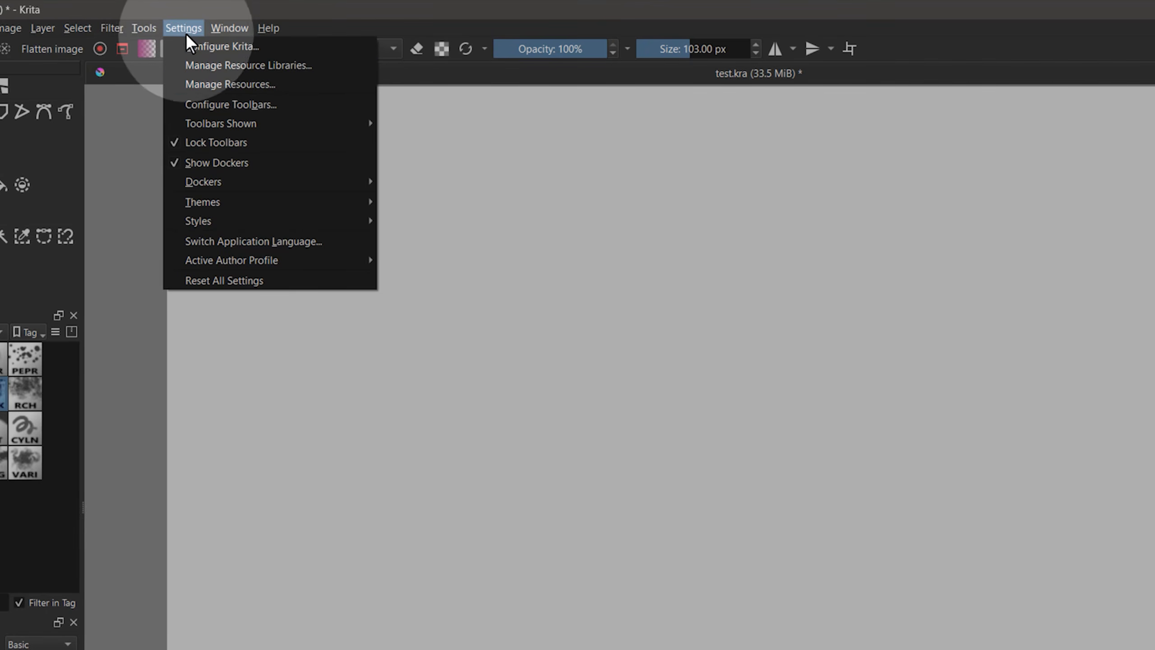
Show the Mutator docker and move it up beside the canvas's upper edge
mouse_move(214, 182)
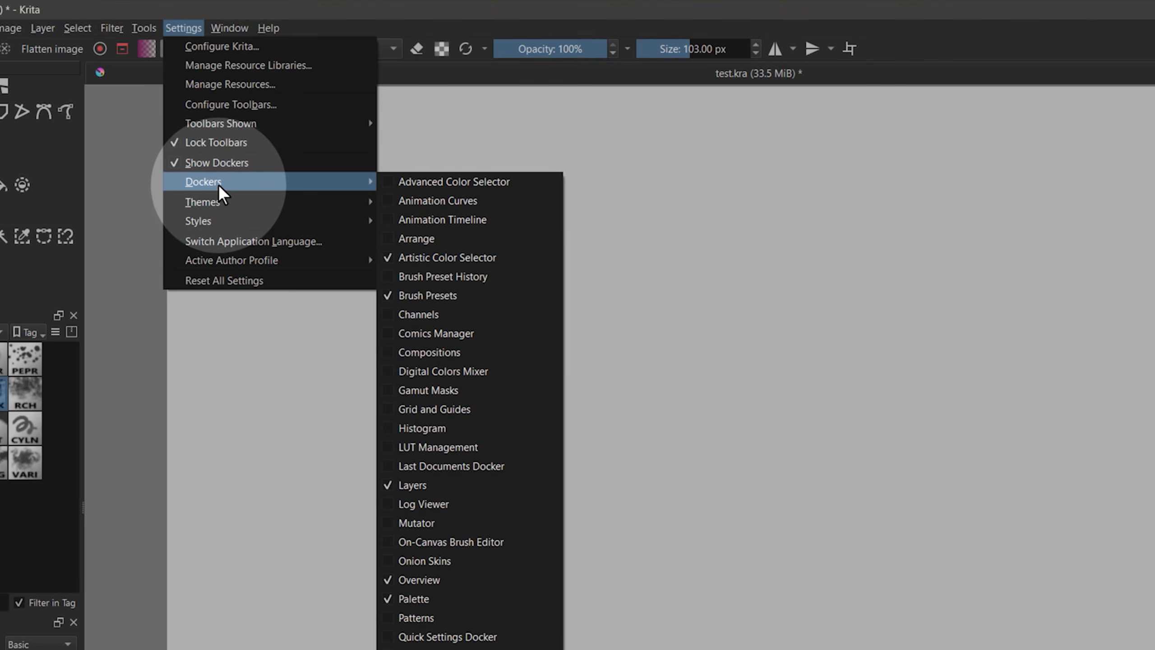
left_click(391, 591)
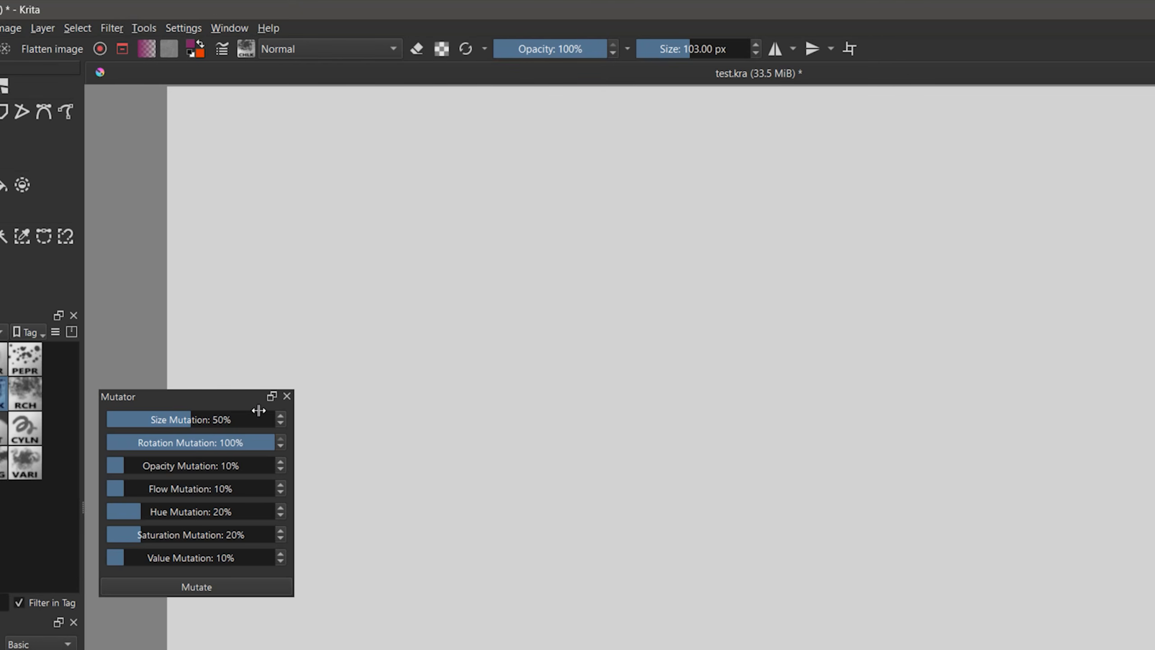
left_click_drag(258, 410, 239, 148)
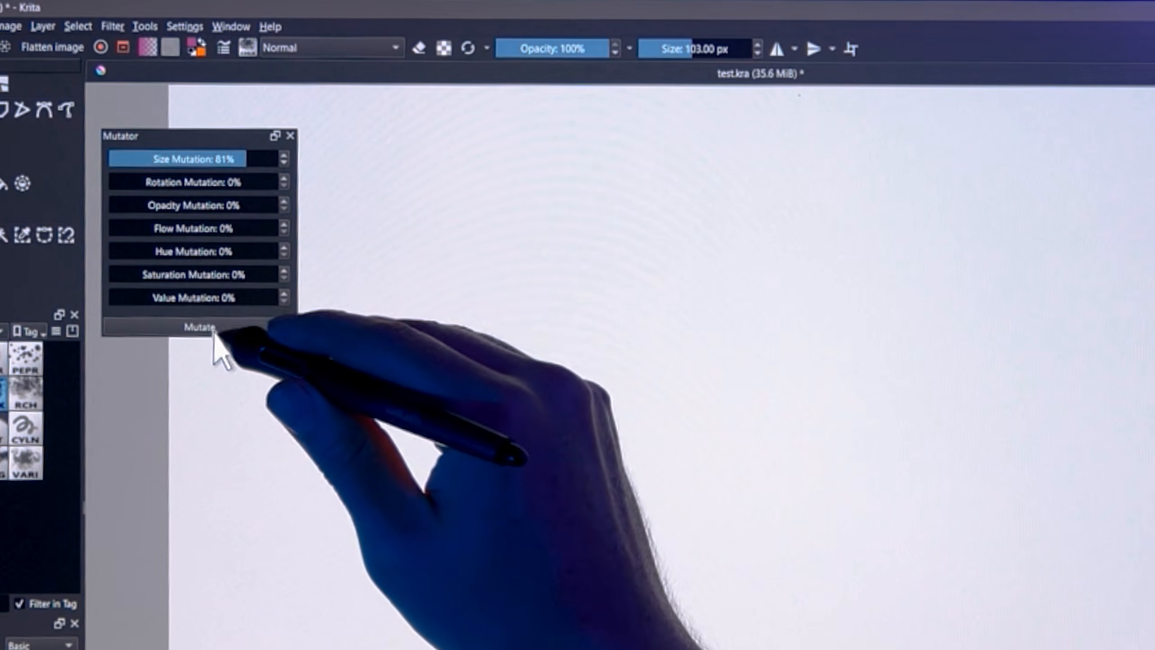
Mutate the chalk brush five times with 81% size mutation, painting one vertical stroke after each mutation
left_click(200, 327)
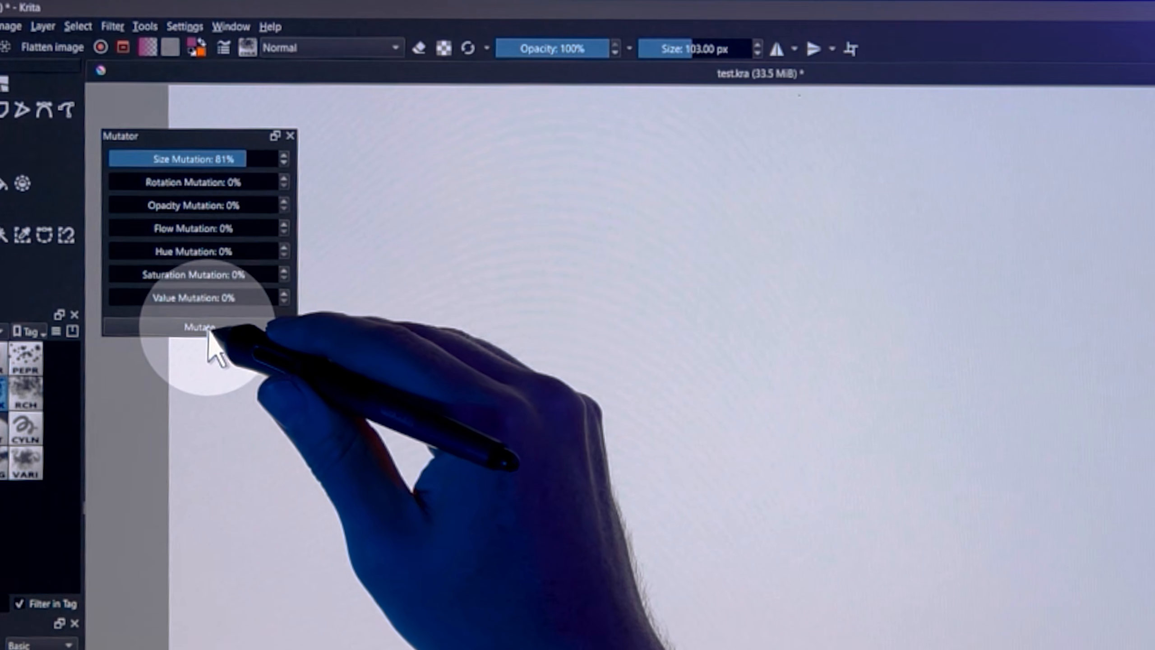
left_click_drag(386, 152, 383, 325)
left_click(246, 328)
left_click_drag(469, 164, 457, 326)
left_click(250, 328)
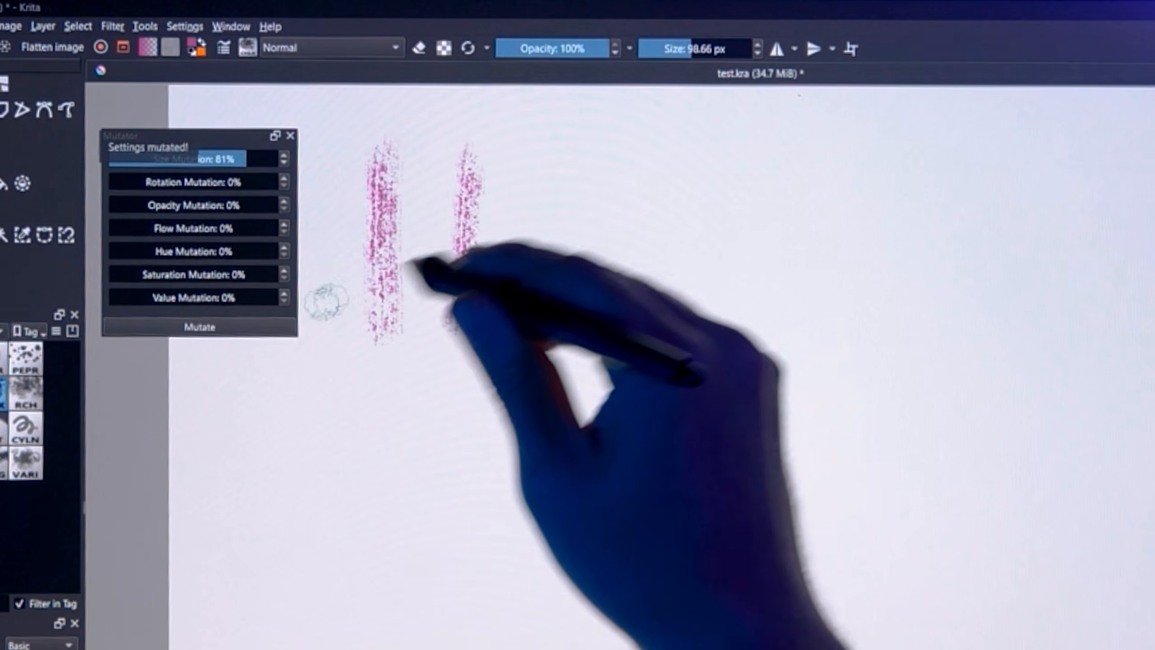
left_click_drag(566, 148, 545, 327)
left_click(250, 328)
left_click_drag(639, 148, 633, 337)
left_click(247, 328)
left_click_drag(714, 151, 707, 345)
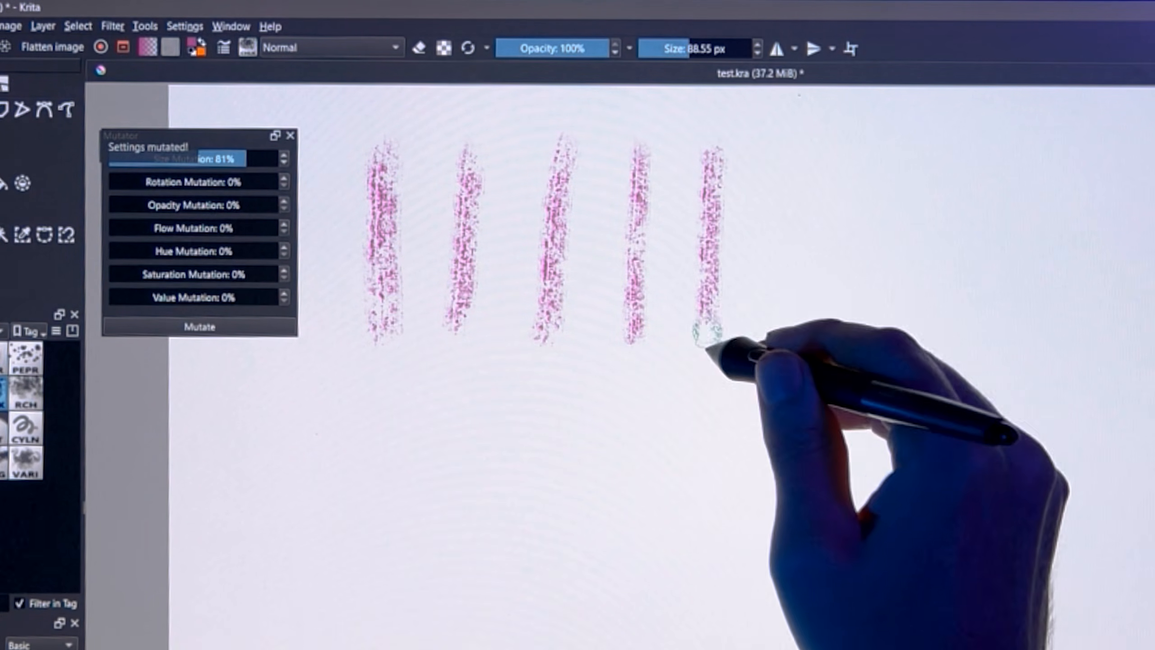
Set Hue Mutation to 100% and continue the row with five vertical strokes, mutating the brush between them
left_click_drag(209, 251, 278, 251)
left_click(248, 327)
left_click_drag(793, 166, 770, 345)
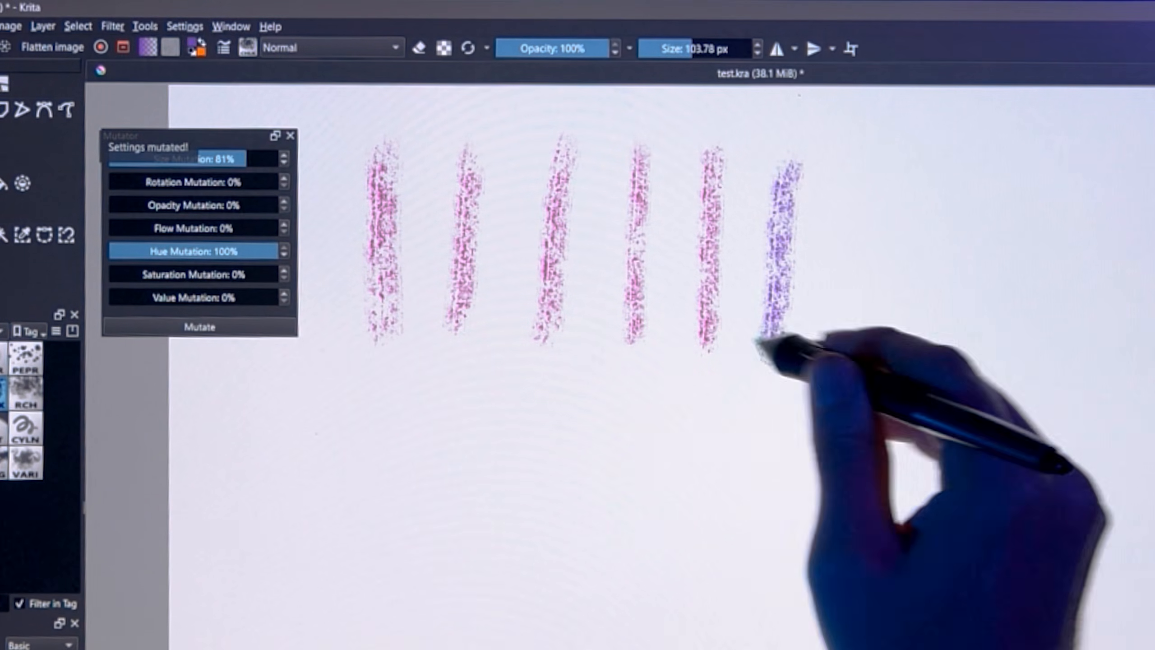
left_click_drag(856, 168, 840, 358)
left_click(247, 328)
left_click_drag(918, 182, 909, 379)
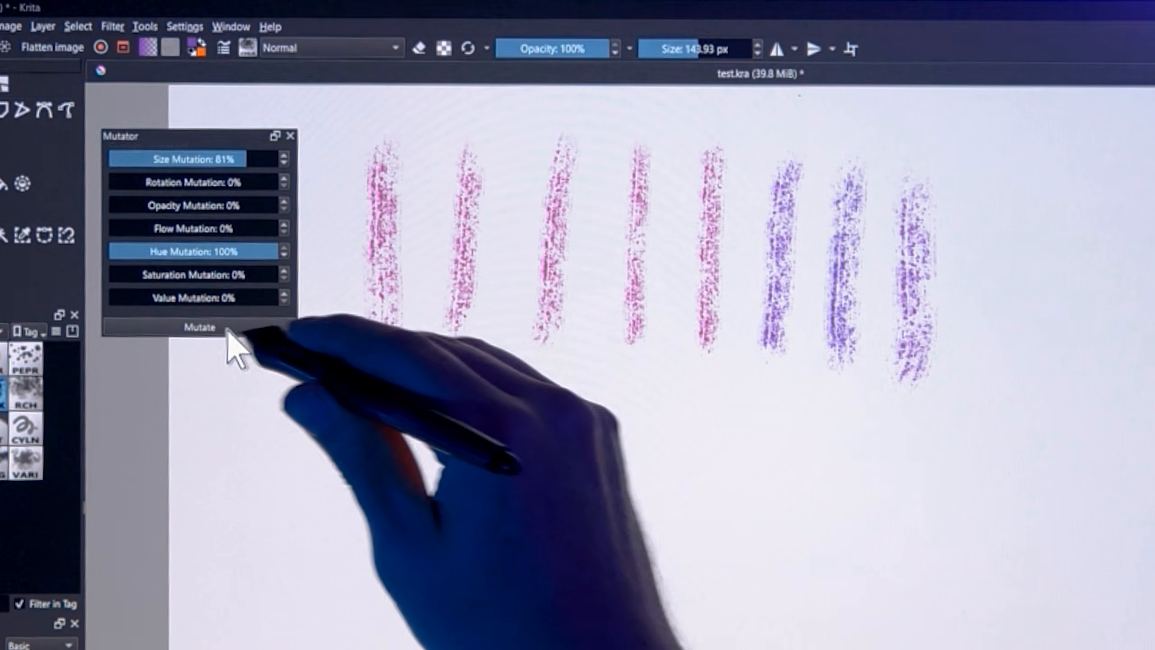
left_click(230, 328)
left_click_drag(990, 171, 982, 385)
left_click_drag(1052, 187, 1055, 359)
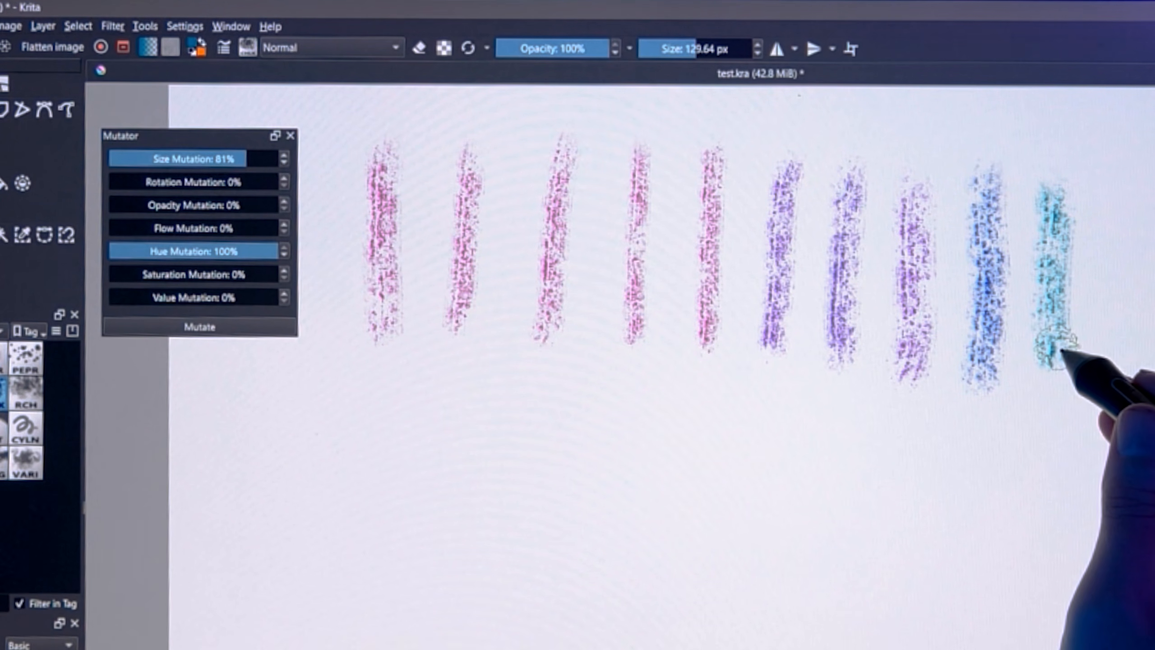
Set Opacity Mutation to 86%, Flow Mutation to 88%, Saturation Mutation to 85% and Value Mutation to 83%
left_click(253, 206)
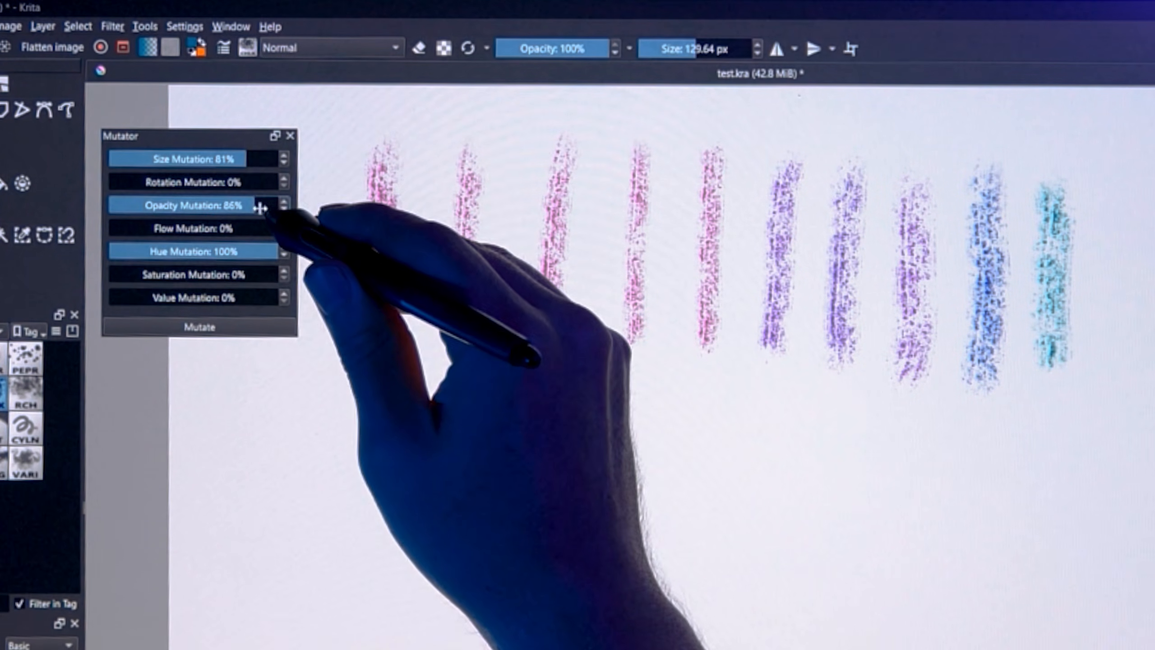
left_click(257, 228)
left_click(251, 275)
left_click(249, 297)
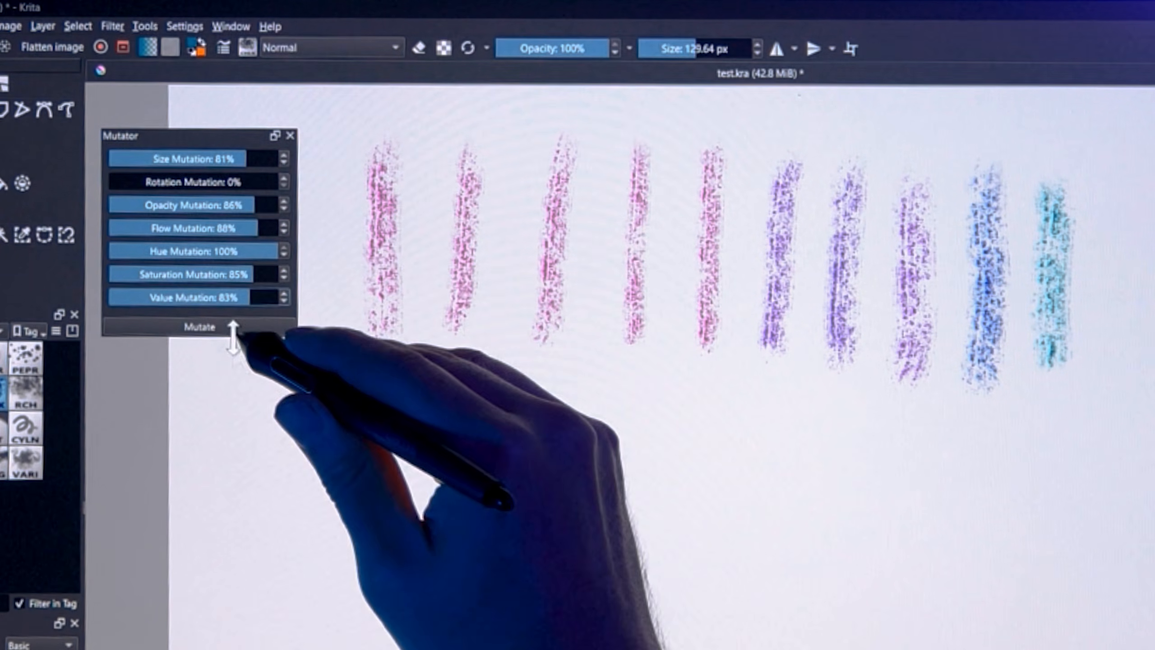
Mutate the chalk brush repeatedly and paint a vertical stroke per mutation in a second row below the first
left_click(240, 326)
left_click(235, 331)
left_click_drag(480, 378, 465, 580)
left_click(237, 328)
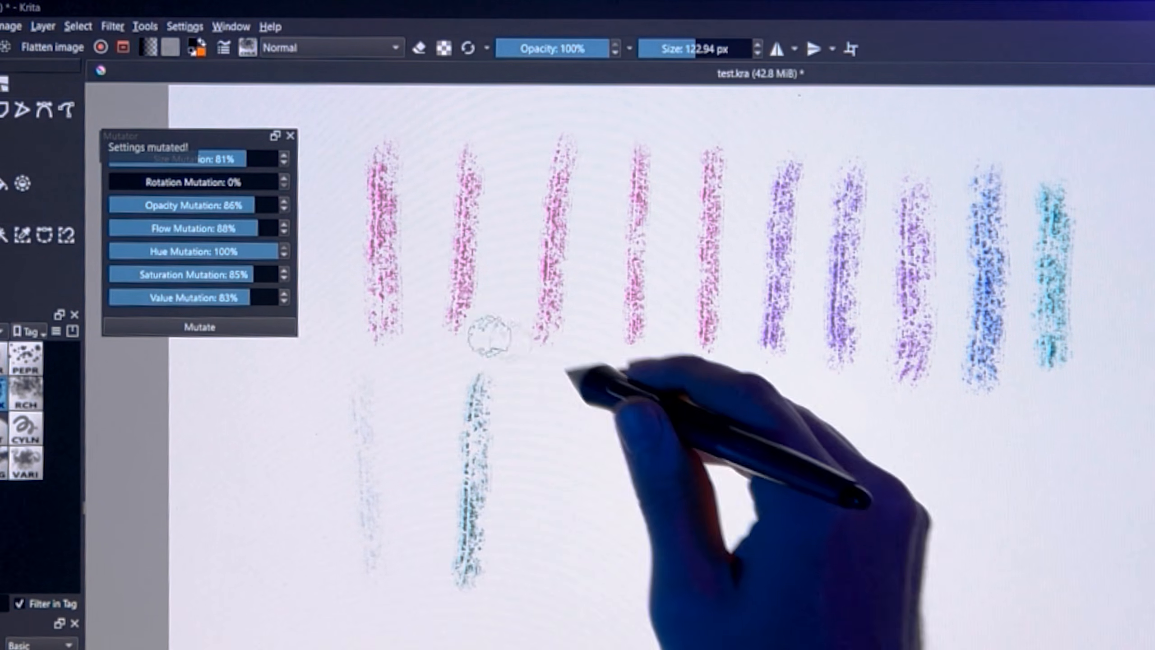
left_click_drag(572, 385, 562, 594)
left_click(240, 328)
left_click_drag(644, 395, 648, 600)
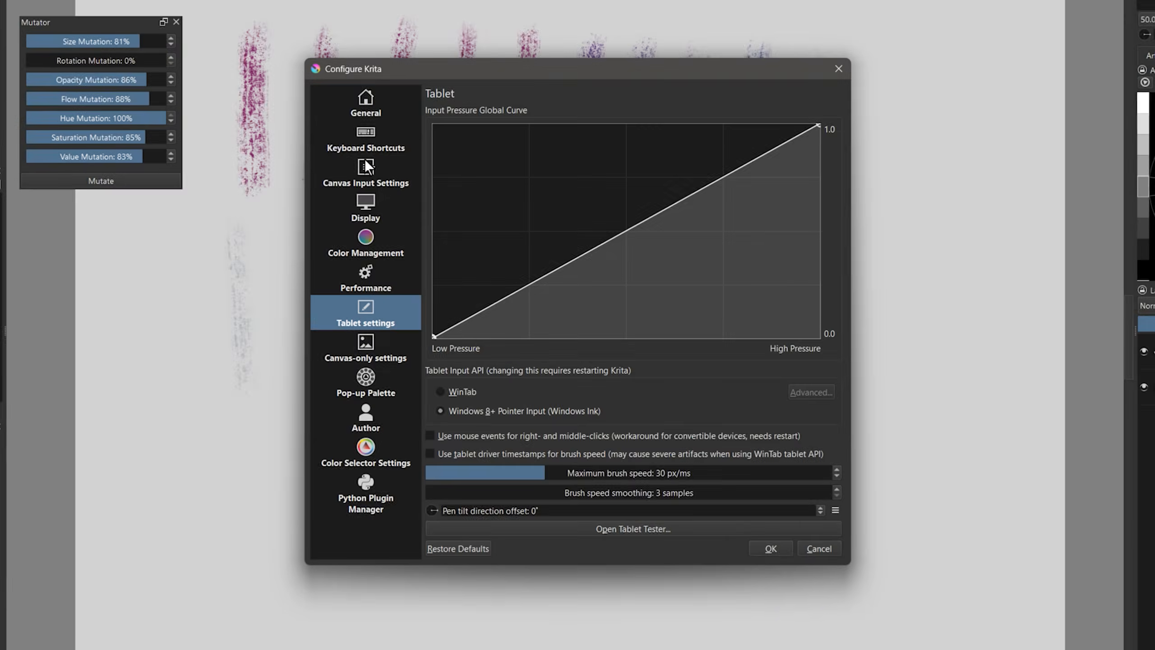
Search the keyboard shortcuts configuration for "mutate"
left_click(365, 139)
left_click(492, 112)
type("mutate")
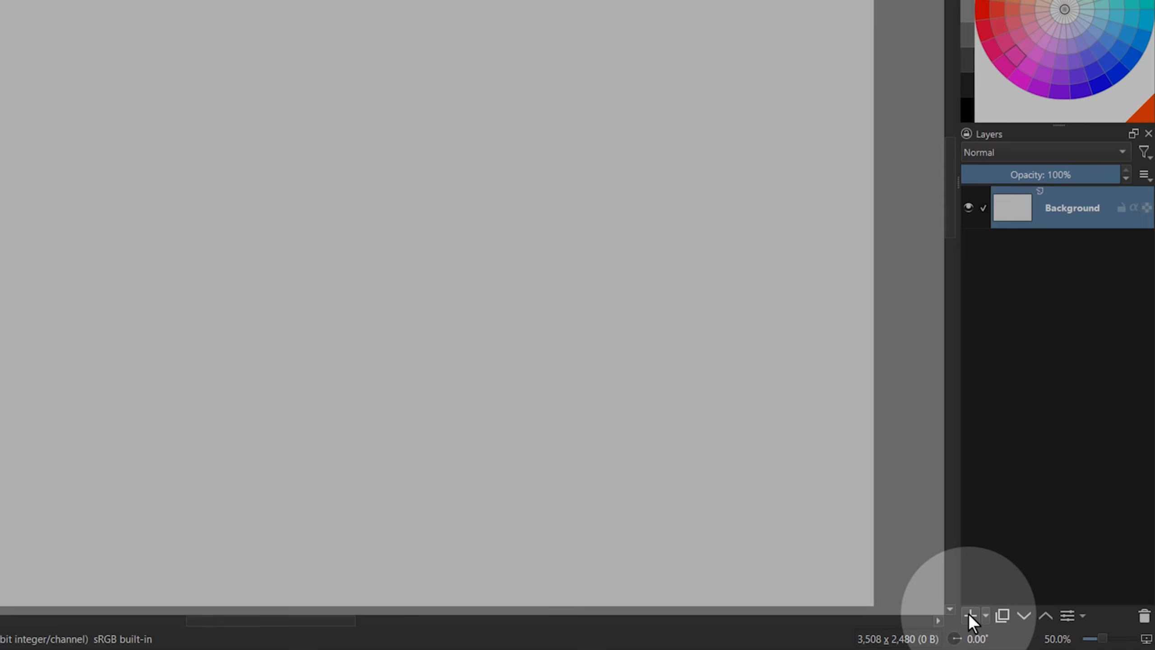
Add a vector layer above the Background layer
left_click(1042, 627)
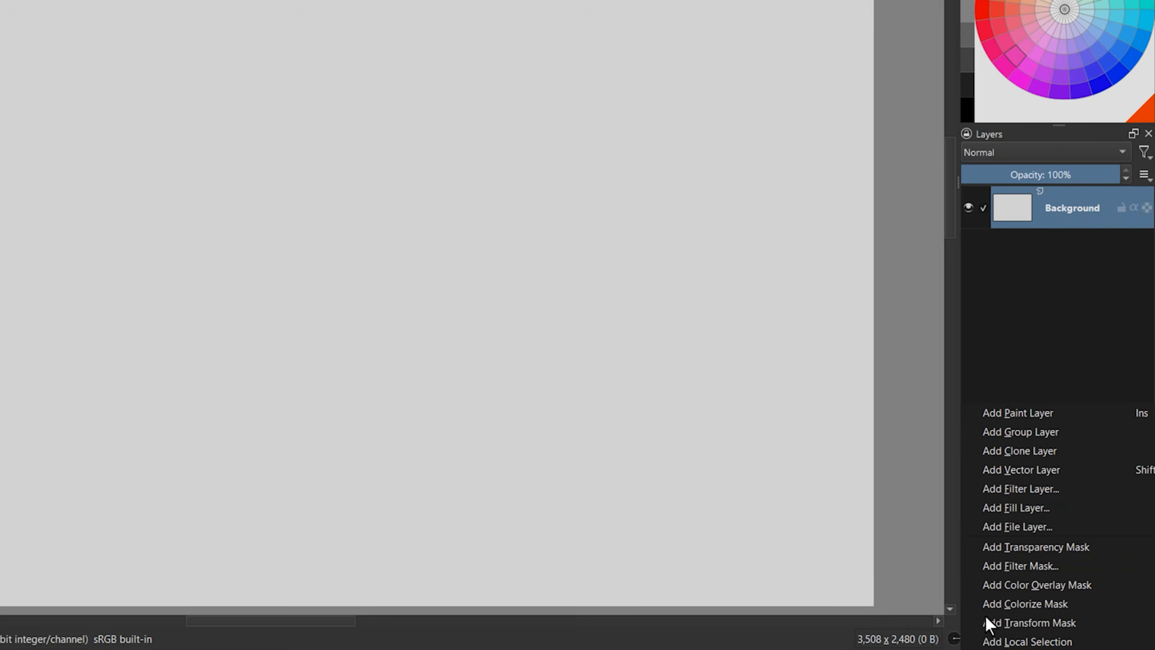
left_click(1016, 472)
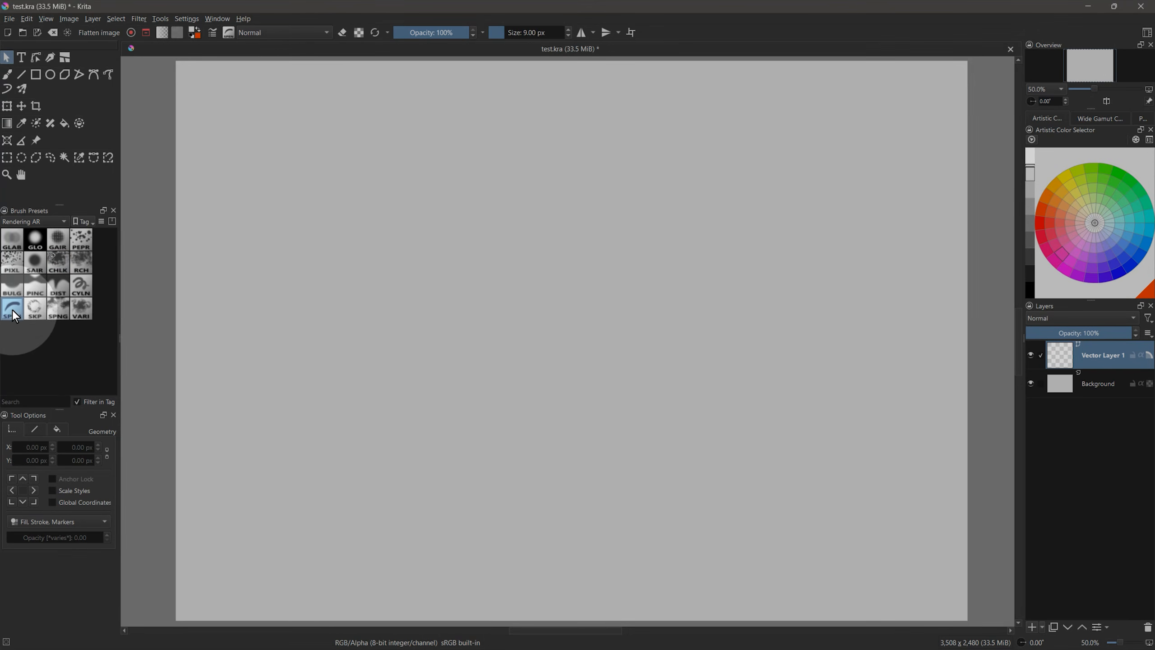
Draw a black rectangular frame about 3342 x 2306 px just inside the canvas edges on Vector Layer 1, using a 16 px brush outline
left_click(1030, 290)
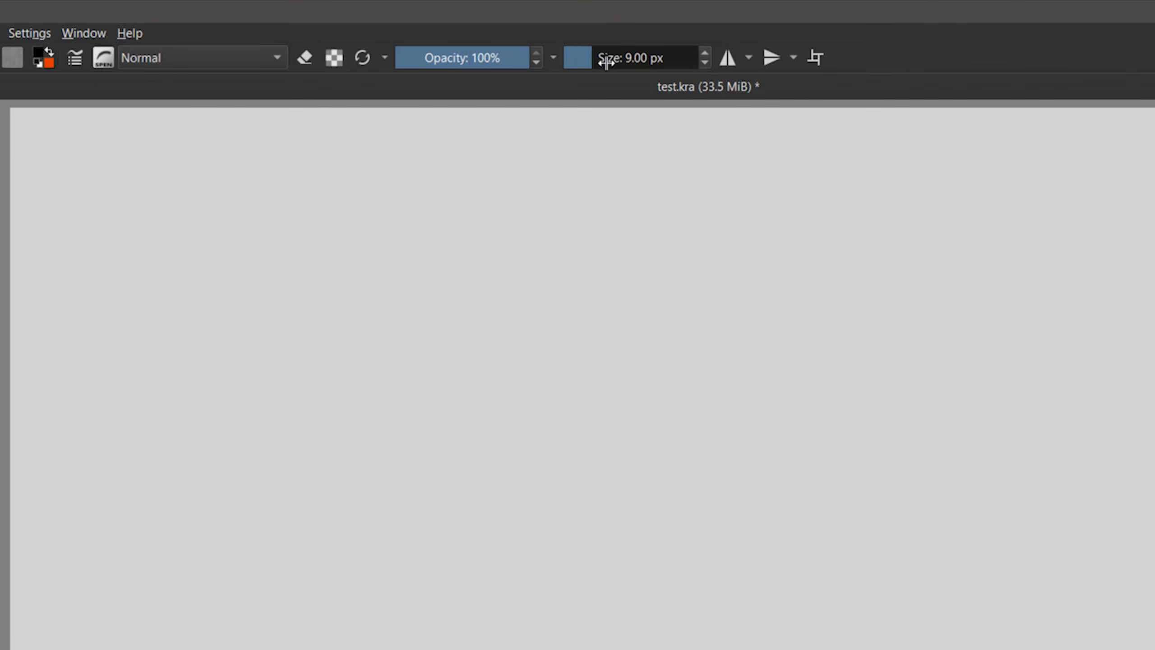
left_click_drag(513, 32, 553, 30)
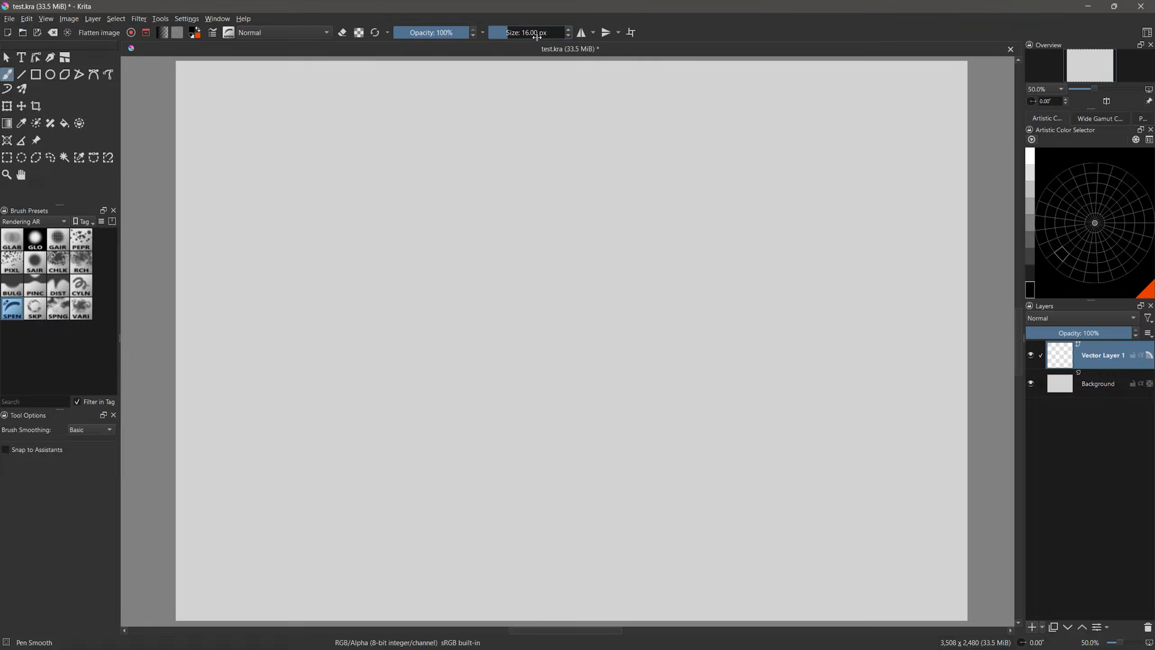
left_click(35, 73)
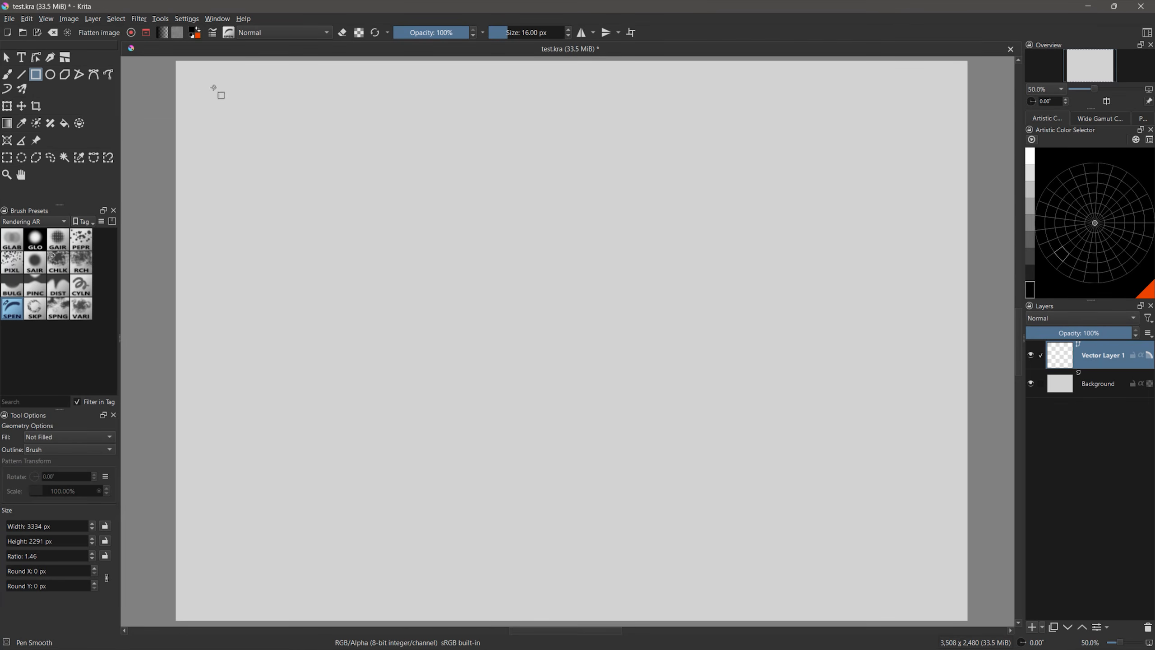
mouse_move(190, 78)
left_mouse_down()
mouse_move(758, 490)
mouse_move(946, 599)
left_mouse_up()
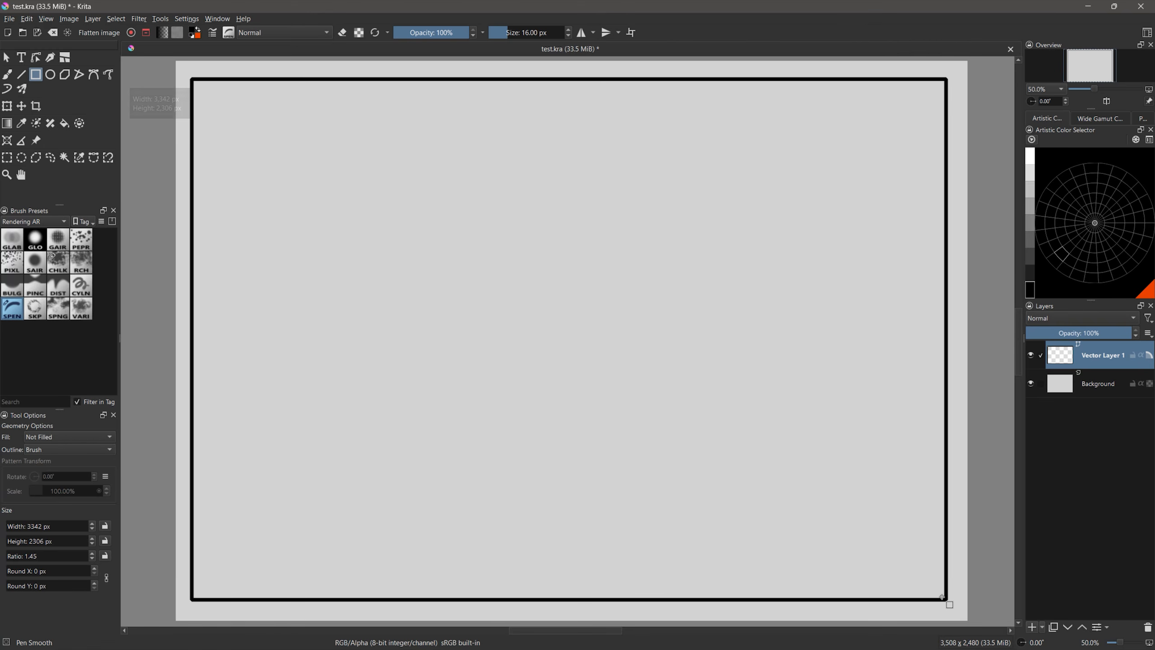
Split the frame into comic panels with horizontal, vertical and diagonal cuts, and merge neighbouring panels back together across their gaps
left_click(63, 57)
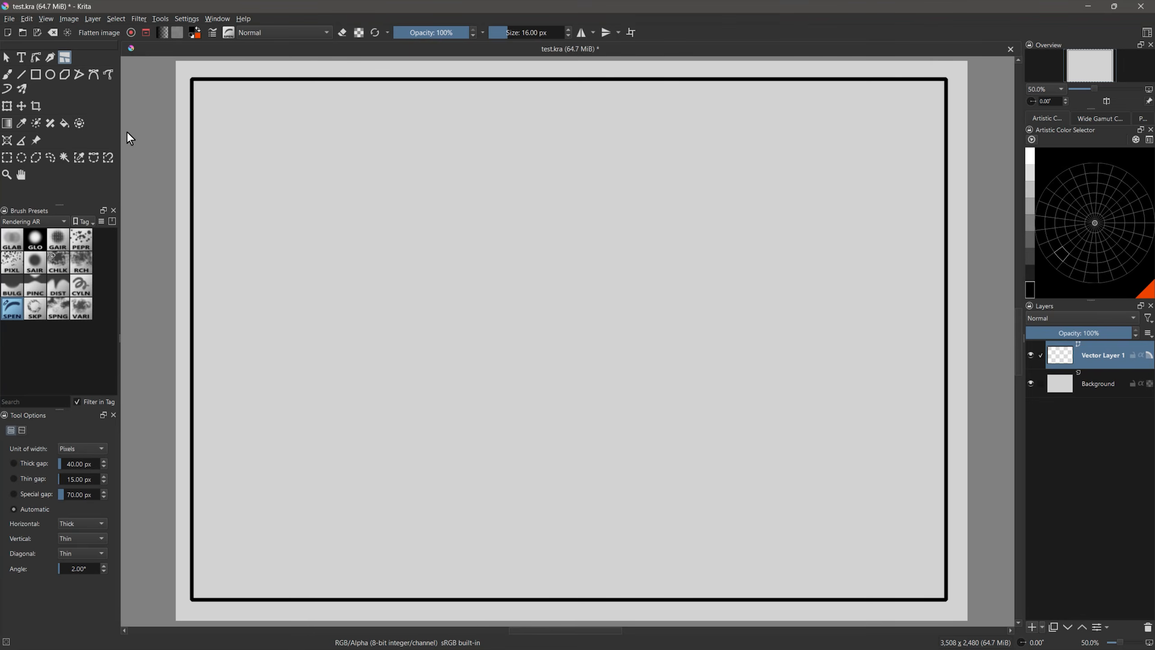
left_click_drag(154, 283, 964, 293)
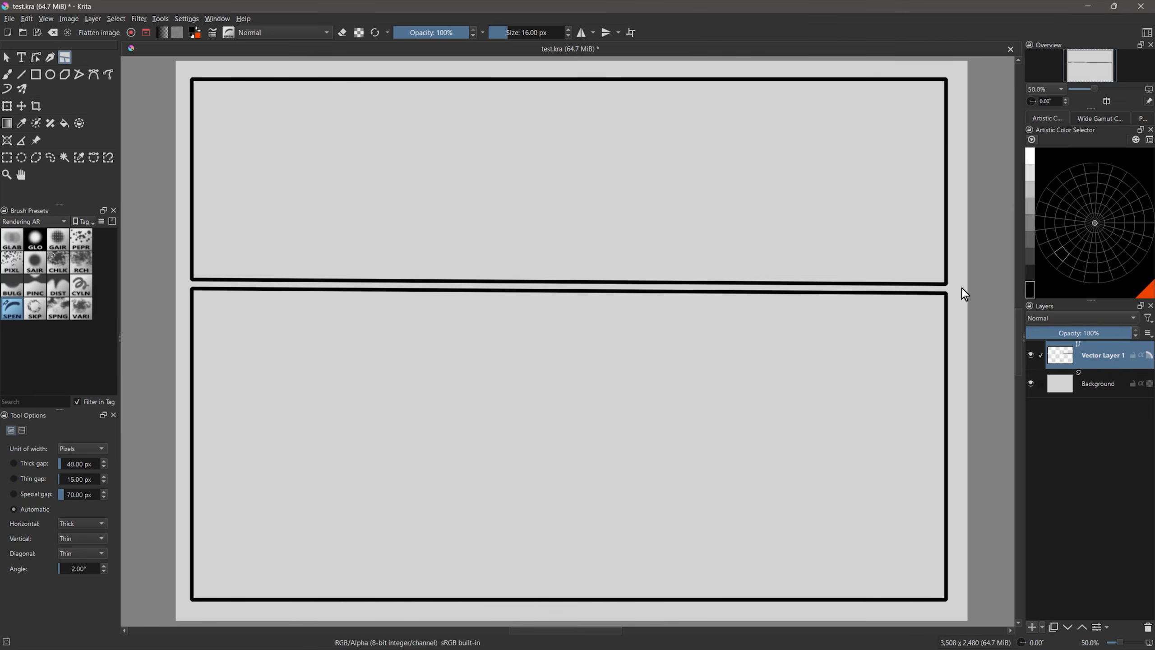
left_click_drag(463, 290, 369, 605)
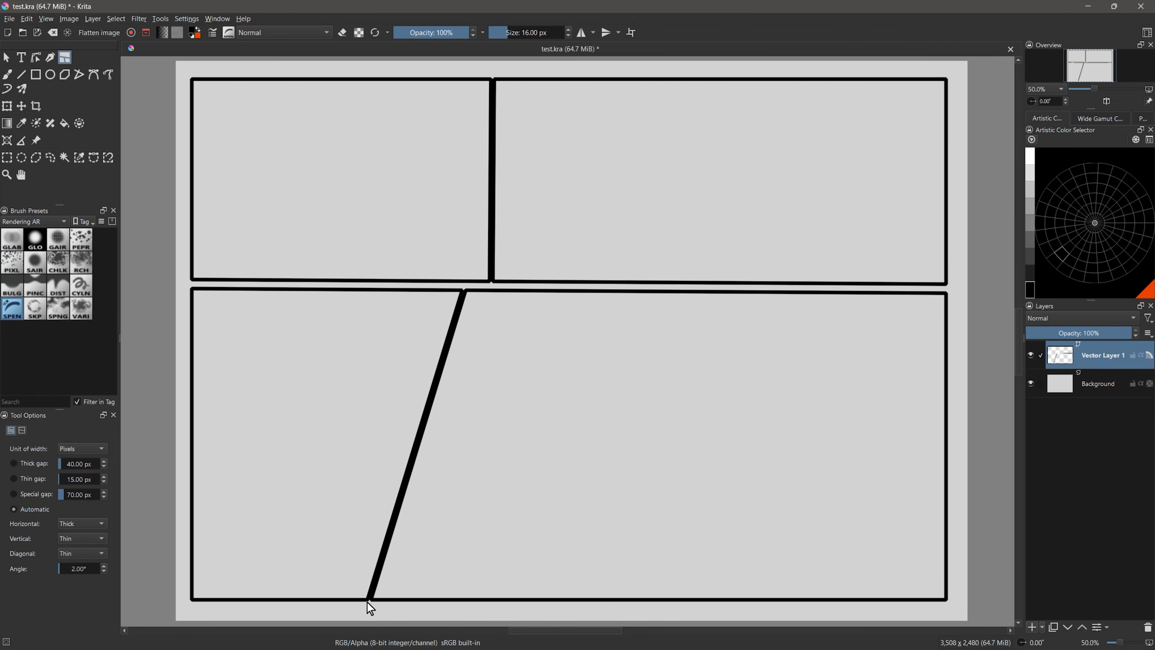
left_click_drag(411, 455, 756, 461)
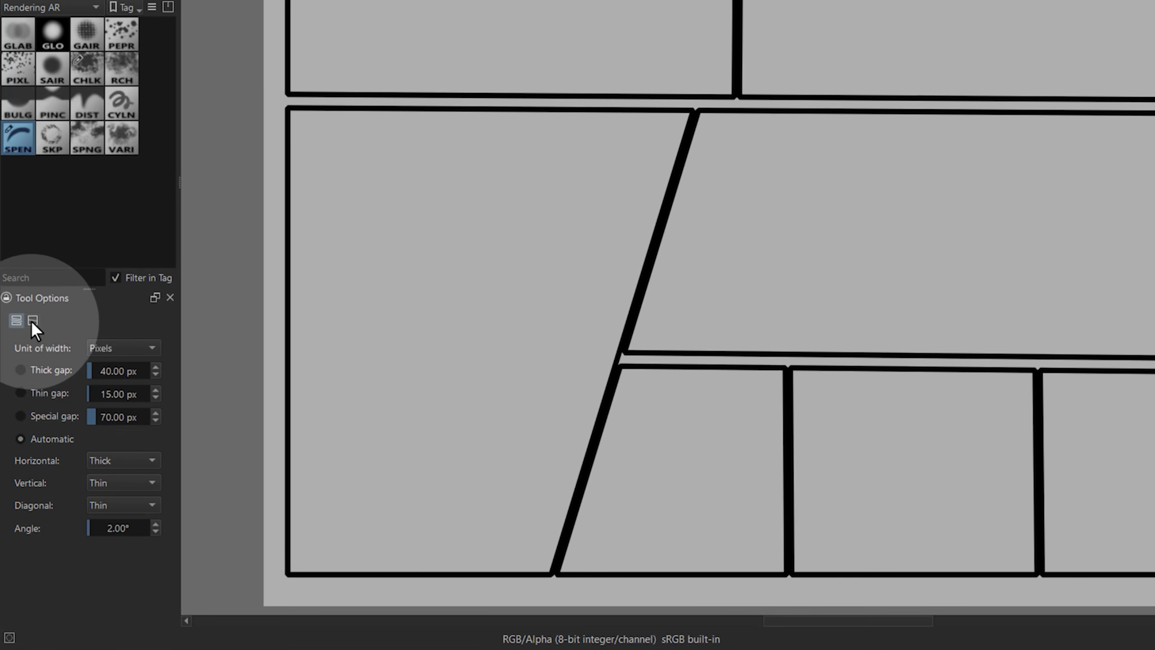
left_click(33, 320)
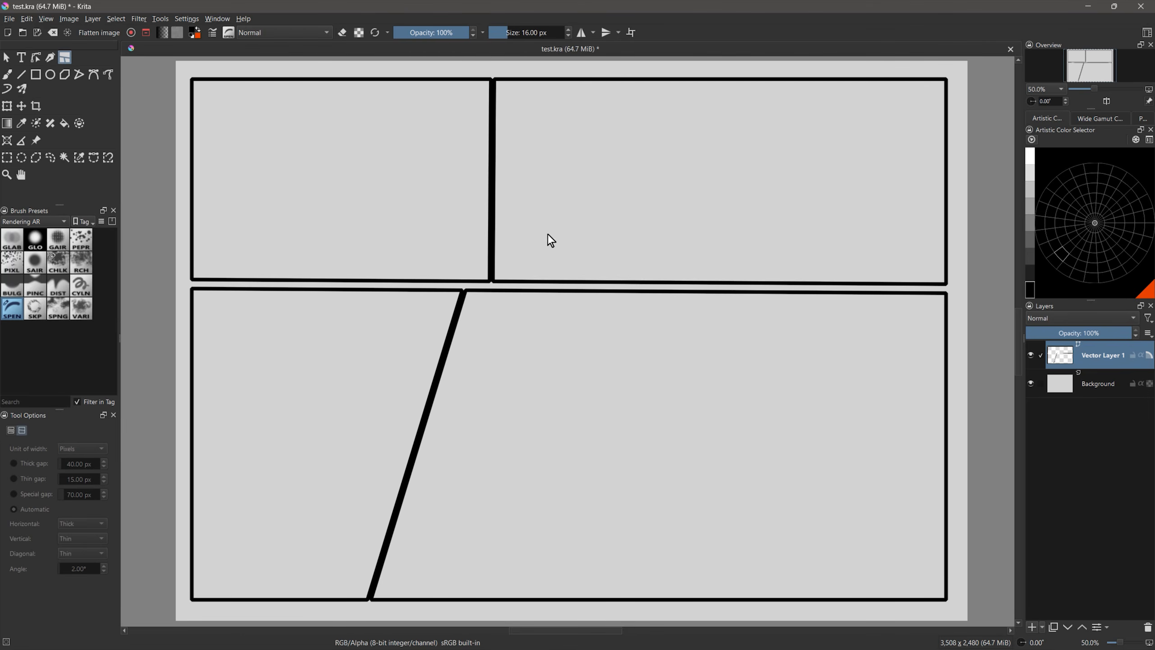
left_click_drag(560, 291, 560, 358)
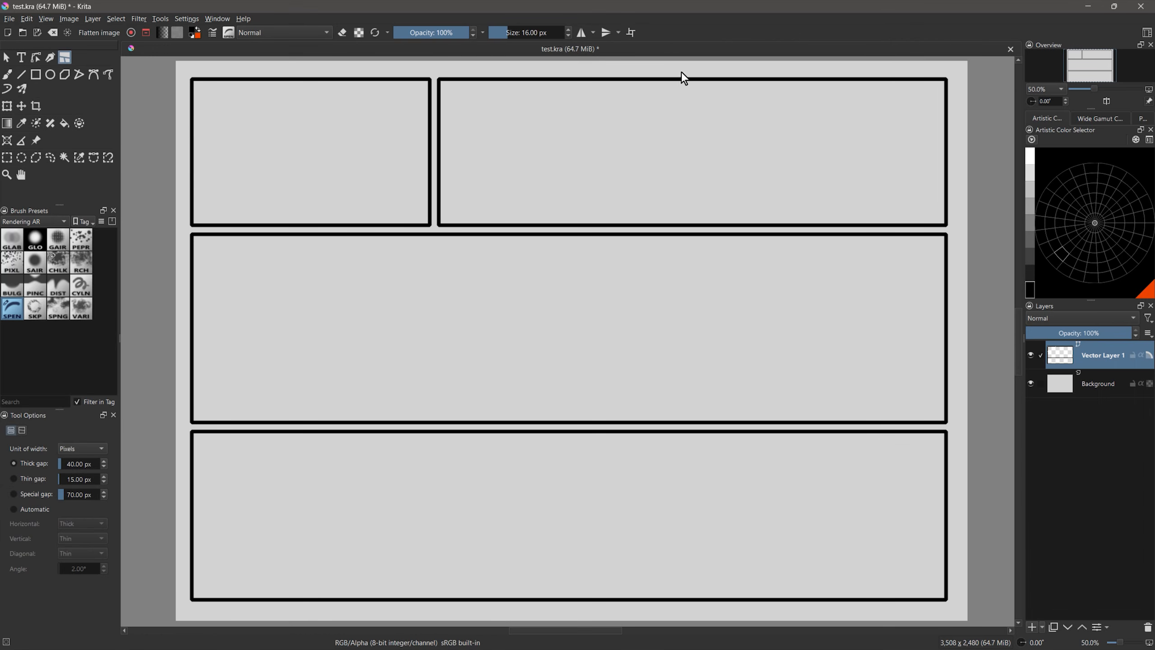
Cut 40 px thick gaps vertically through the middle and bottom panel rows and diagonally across the right panel of the middle row
left_click_drag(534, 236, 532, 402)
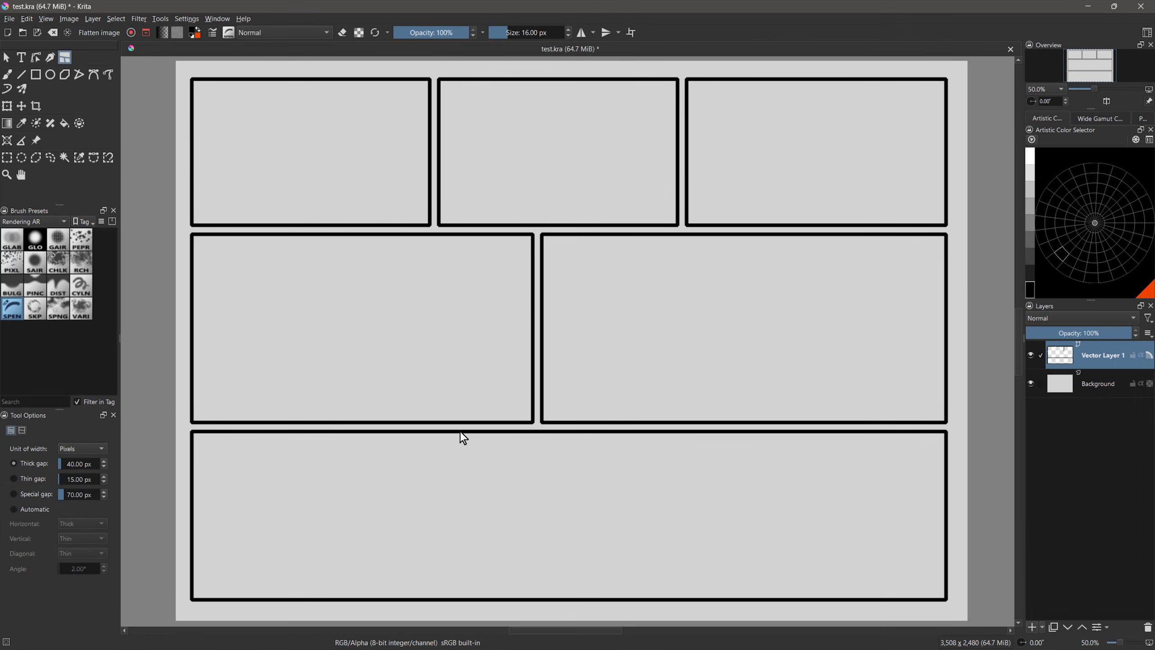
left_click_drag(417, 432, 421, 606)
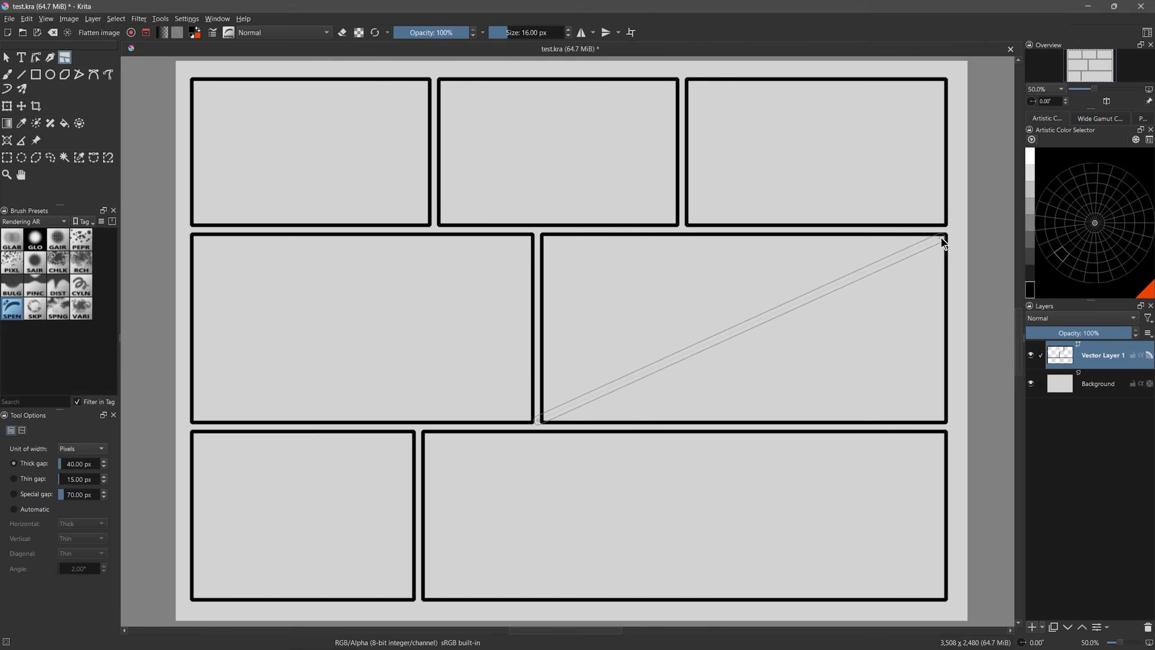
left_click_drag(942, 238, 943, 238)
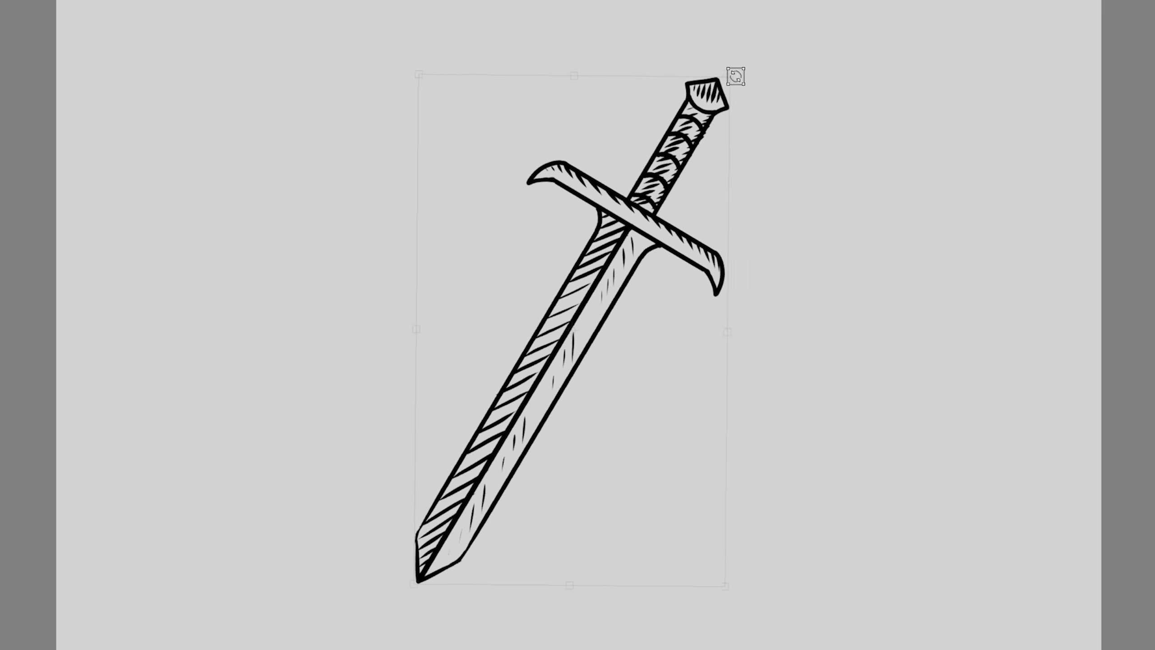
Rotate the transform box to align with the sword's diagonal, narrow the sword across its width, and apply the transformation
left_click_drag(735, 78, 766, 149)
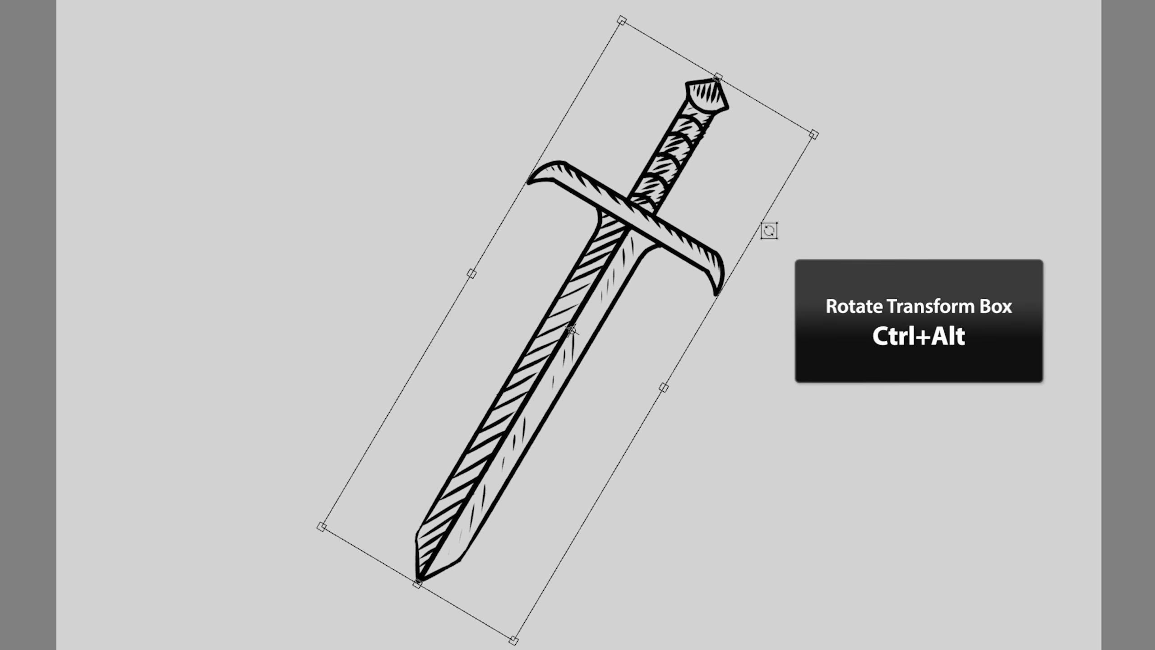
mouse_move(413, 587)
left_mouse_down()
mouse_move(464, 505)
mouse_move(414, 582)
mouse_move(423, 572)
left_mouse_up()
left_click_drag(649, 375, 635, 365)
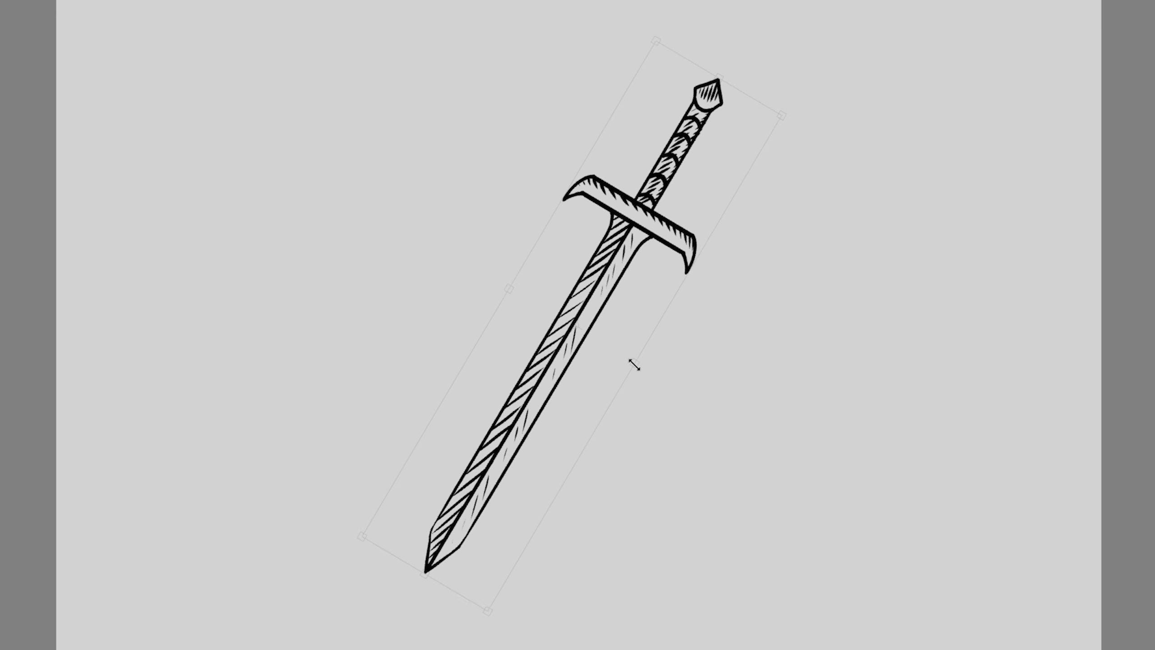
key("Return")
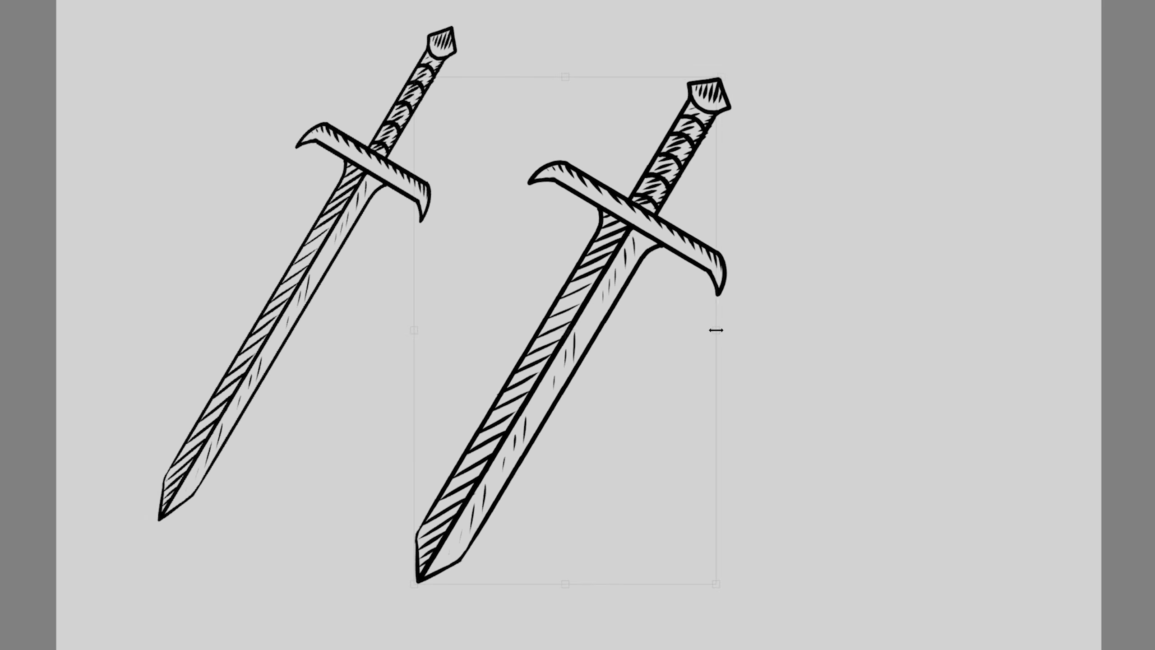
Scale the second sword from its side and corner with an unrotated transform box
mouse_move(717, 330)
left_mouse_down()
mouse_move(590, 328)
mouse_move(714, 330)
left_mouse_up()
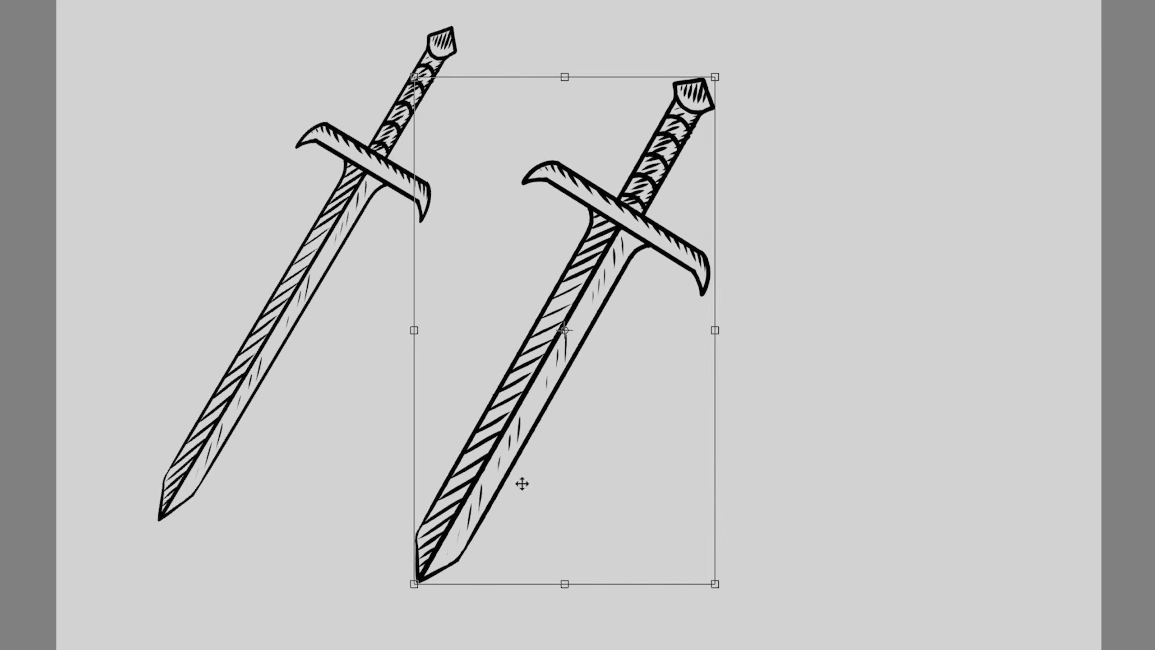
left_click_drag(414, 584, 532, 449)
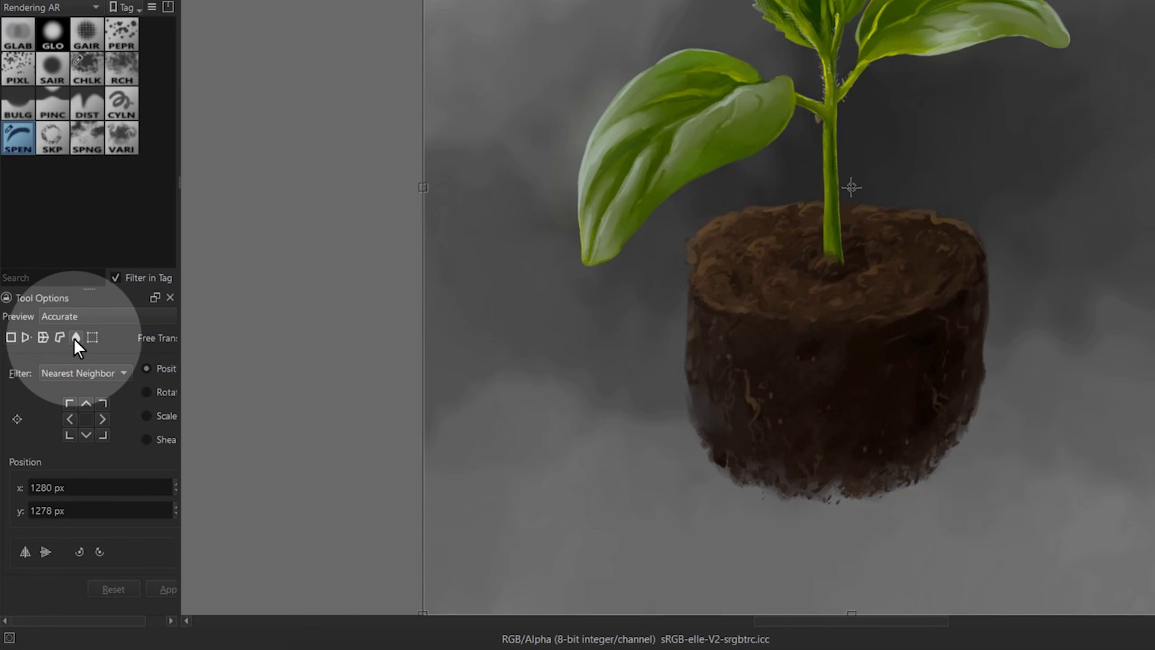
Switch the plant's transformation to Liquify and reshape the tip of the right leaf and the edge of the top leaf
left_click(76, 337)
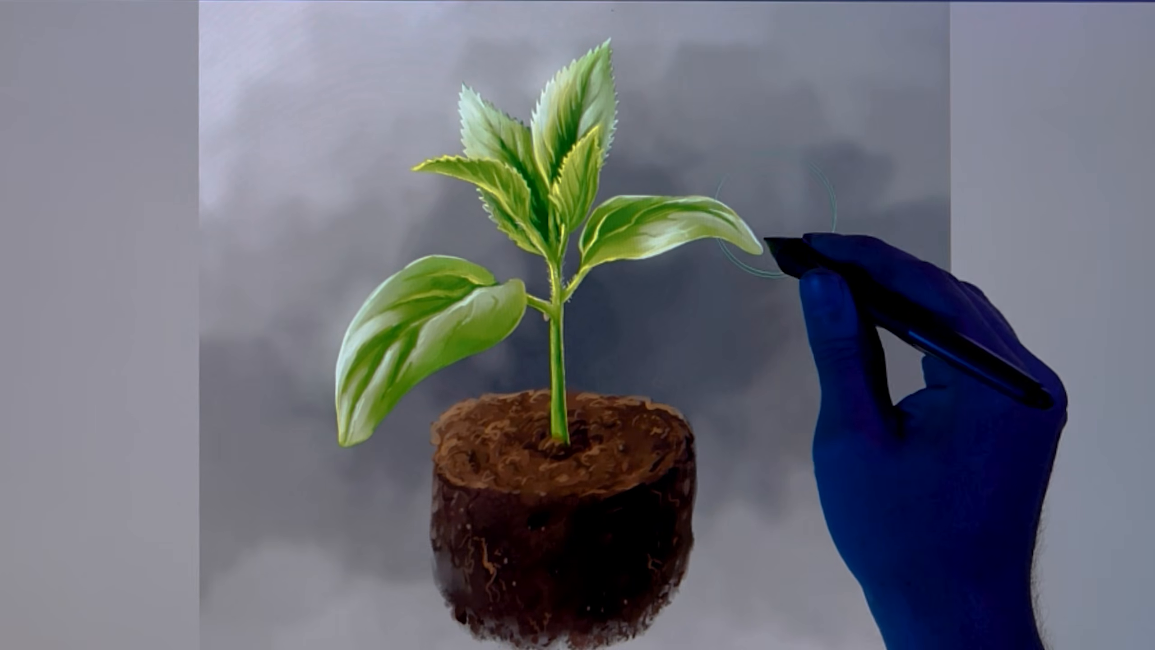
left_click_drag(776, 232, 758, 274)
mouse_move(616, 140)
left_mouse_down()
mouse_move(623, 100)
mouse_move(652, 122)
left_mouse_up()
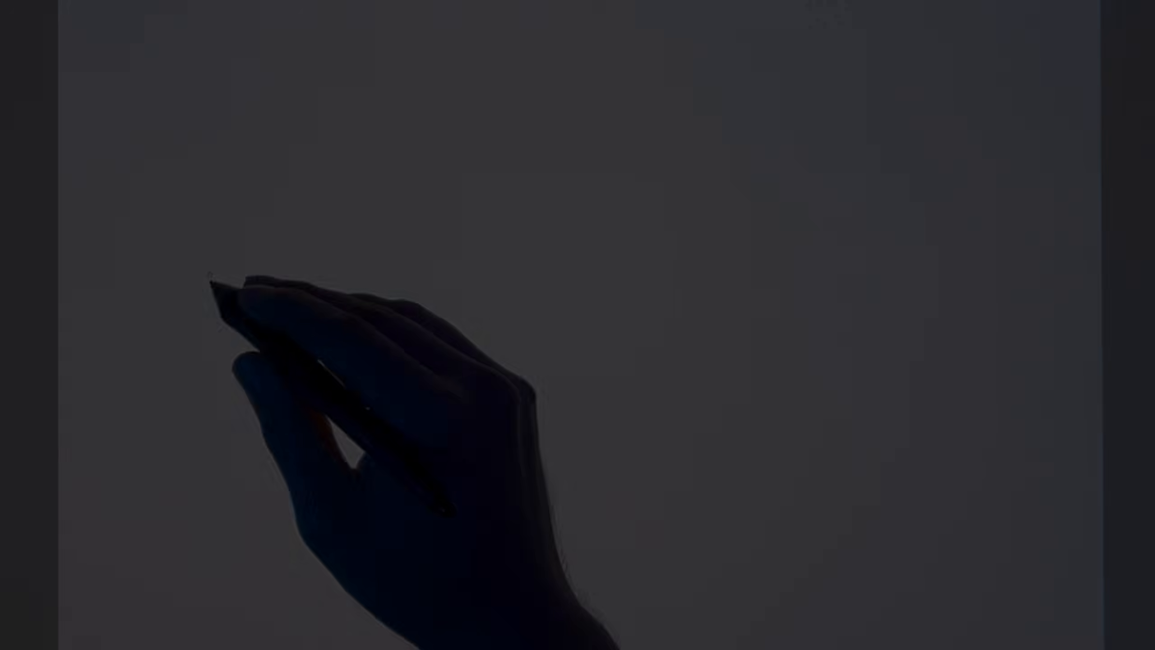
Draw a closed wavy ribbon outline with short hatching along its lower edge and a long zigzag stroke beneath it
mouse_move(168, 331)
left_mouse_down()
mouse_move(412, 169)
mouse_move(590, 316)
mouse_move(802, 176)
mouse_move(942, 298)
mouse_move(711, 327)
mouse_move(289, 243)
mouse_move(165, 335)
left_mouse_up()
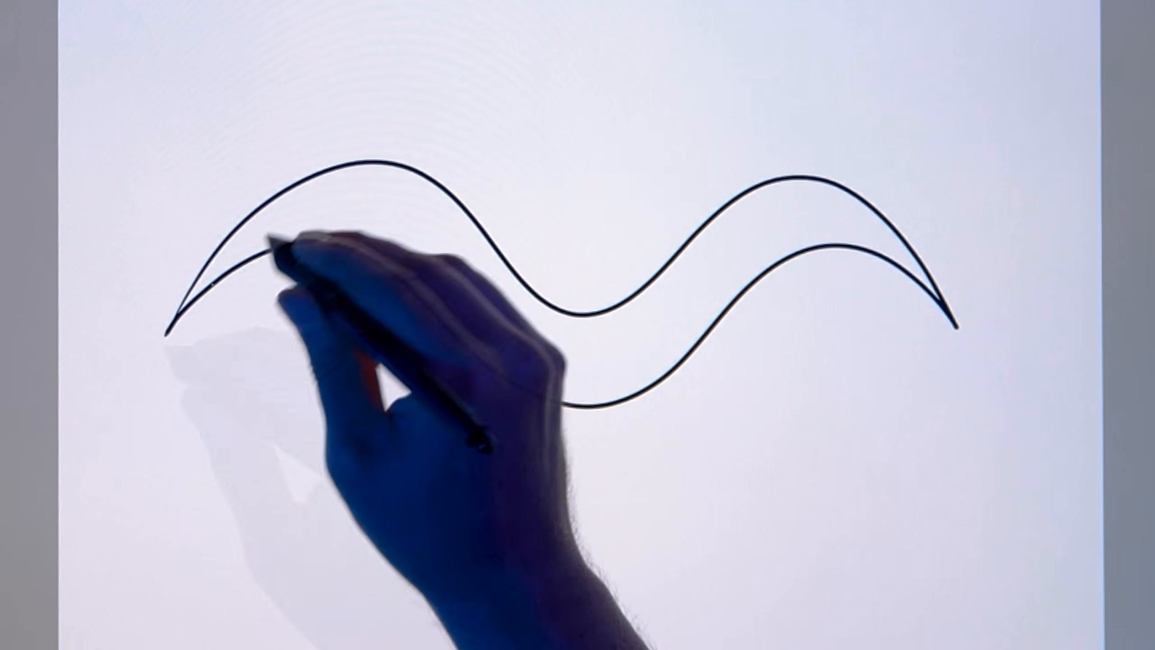
mouse_move(271, 239)
left_mouse_down()
mouse_move(322, 227)
mouse_move(330, 250)
mouse_move(436, 269)
left_mouse_up()
mouse_move(236, 321)
left_mouse_down()
mouse_move(271, 307)
mouse_move(375, 367)
mouse_move(344, 452)
mouse_move(367, 482)
left_mouse_up()
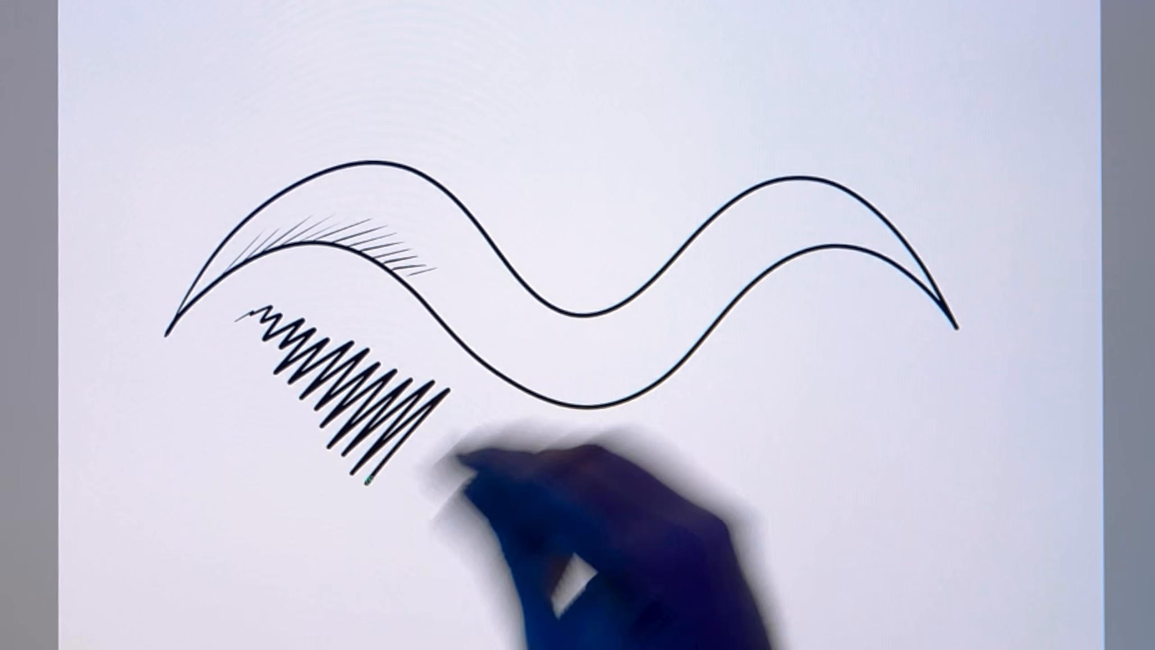
mouse_move(449, 390)
left_mouse_down()
mouse_move(528, 428)
mouse_move(736, 455)
mouse_move(748, 484)
mouse_move(791, 491)
mouse_move(841, 464)
mouse_move(864, 505)
left_mouse_up()
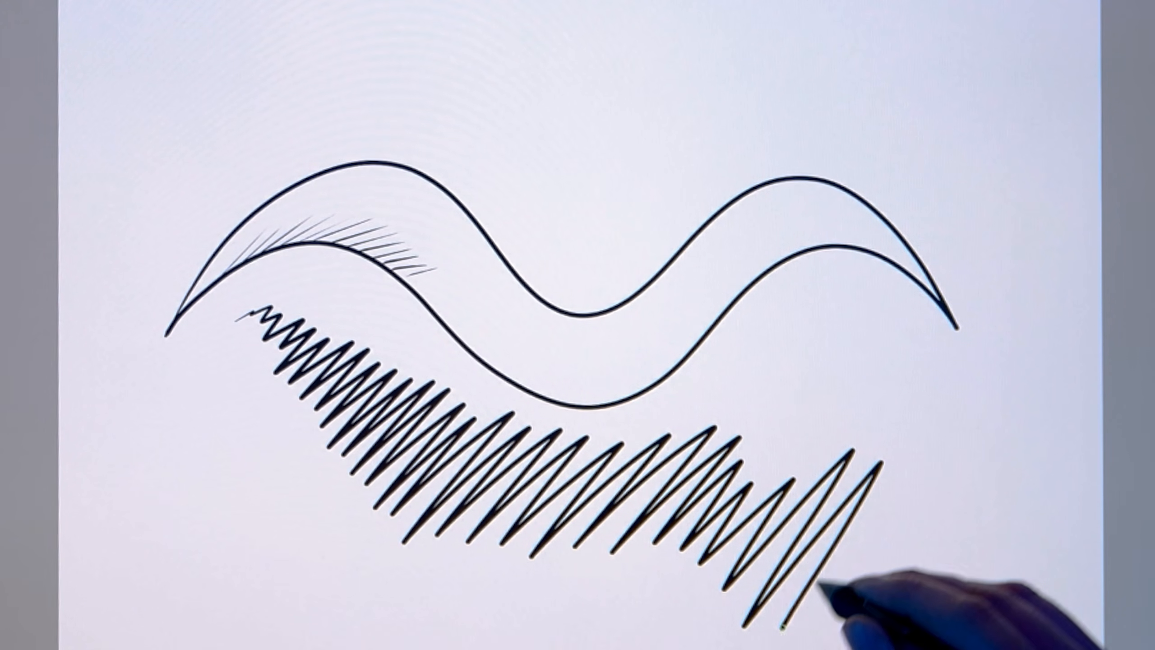
mouse_move(818, 586)
left_mouse_down()
mouse_move(861, 564)
mouse_move(889, 557)
mouse_move(909, 559)
mouse_move(924, 583)
mouse_move(952, 566)
mouse_move(969, 590)
left_mouse_up()
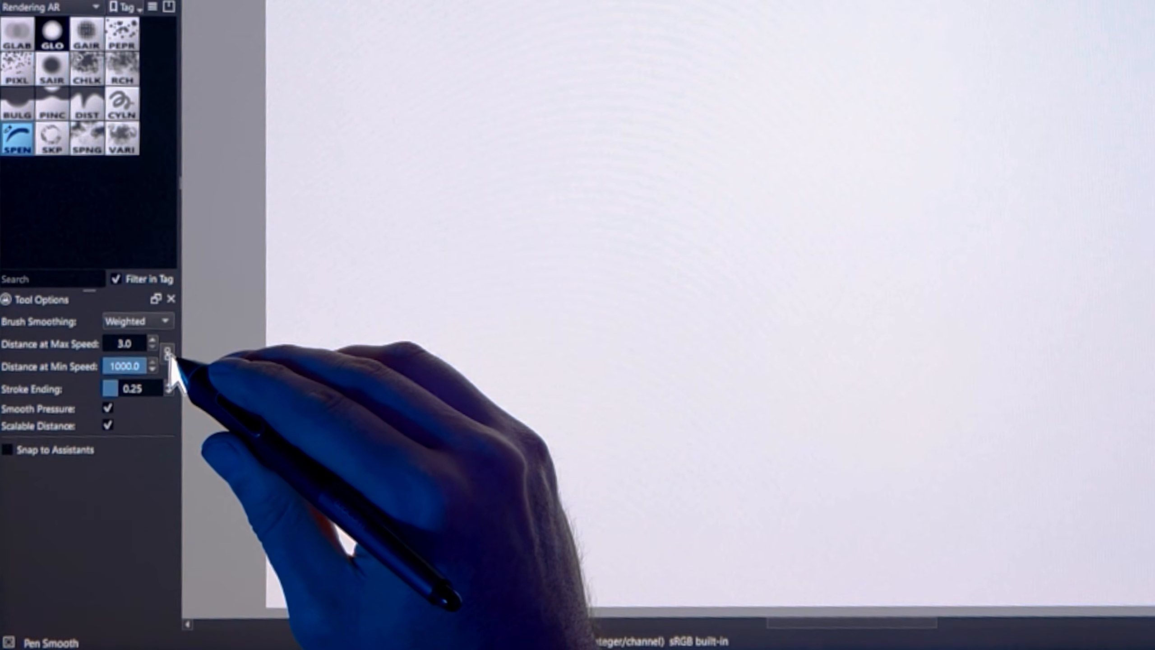
Toggle the link between the Distance at Max Speed and Distance at Min Speed smoothing values
left_click(167, 354)
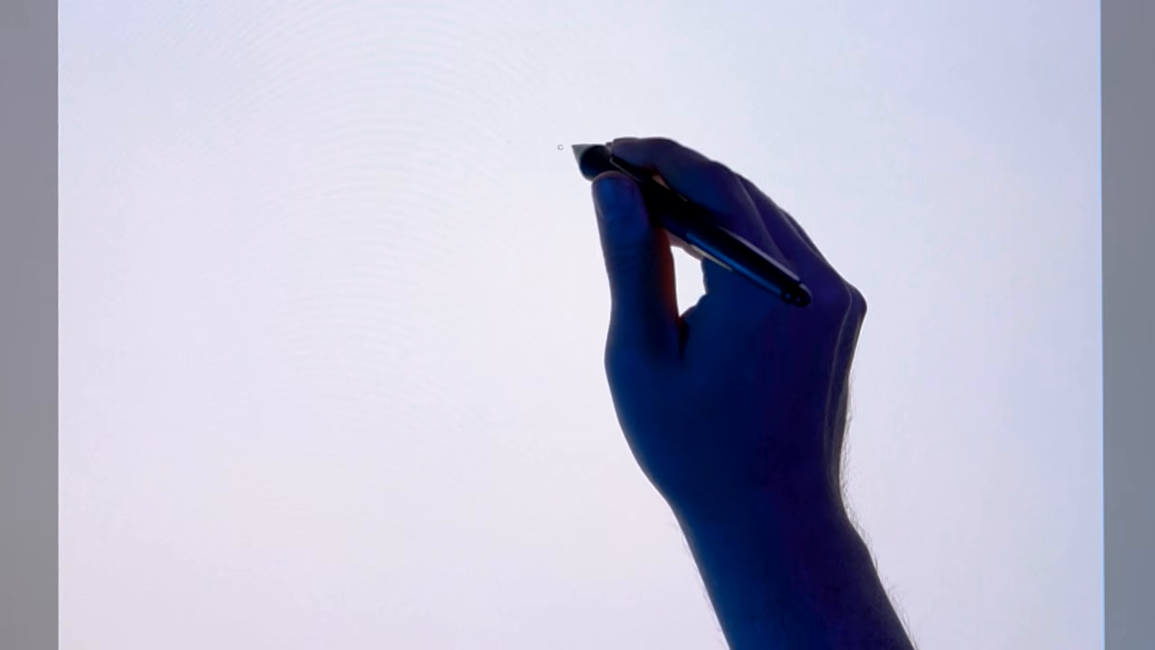
left_click_drag(520, 134, 747, 160)
mouse_move(644, 111)
left_mouse_down()
mouse_move(721, 195)
mouse_move(634, 441)
left_mouse_up()
key("ctrl+z")
key("ctrl+z")
Draw a figure of crossing long and short strokes near the centre of the canvas
mouse_move(561, 94)
left_mouse_down()
mouse_move(543, 117)
mouse_move(499, 400)
left_mouse_up()
left_click_drag(450, 274, 693, 260)
left_click_drag(564, 156, 575, 424)
left_click_drag(482, 289, 530, 260)
left_click_drag(601, 257, 693, 260)
mouse_move(556, 278)
left_mouse_down()
mouse_move(547, 331)
mouse_move(620, 337)
left_mouse_up()
left_click_drag(543, 368, 639, 361)
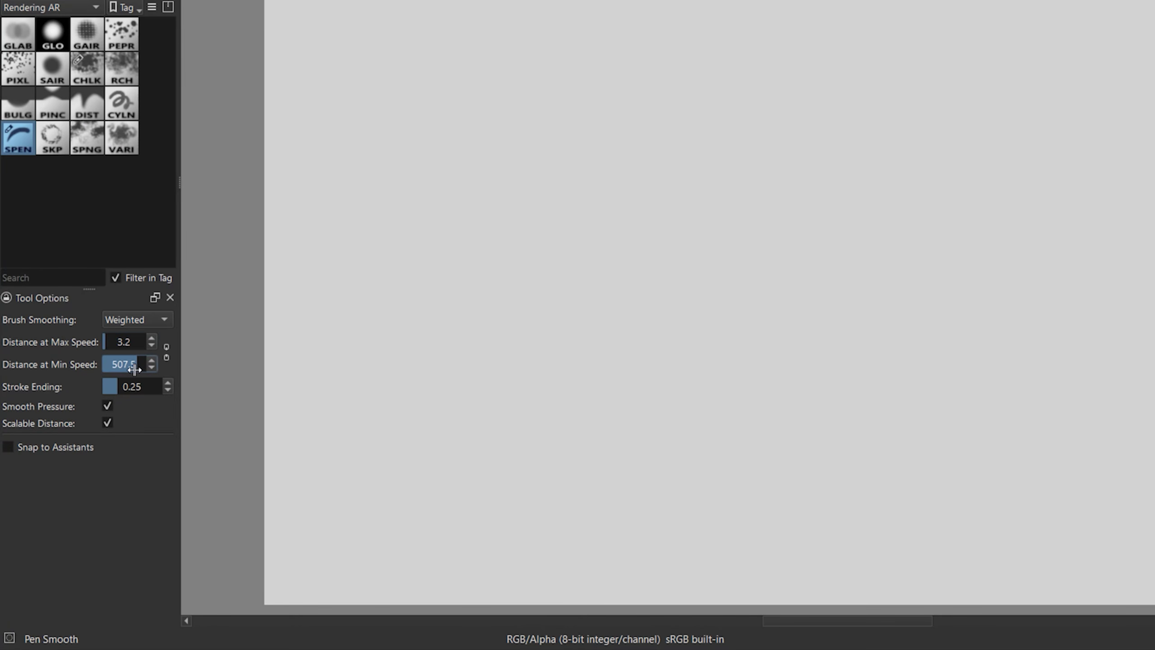
Draw a diagonal stroke with Weighted smoothing, using Distance at Max Speed 3.2 and Distance at Min Speed 507.5
mouse_move(549, 96)
left_mouse_down()
mouse_move(444, 426)
mouse_move(746, 363)
left_mouse_up()
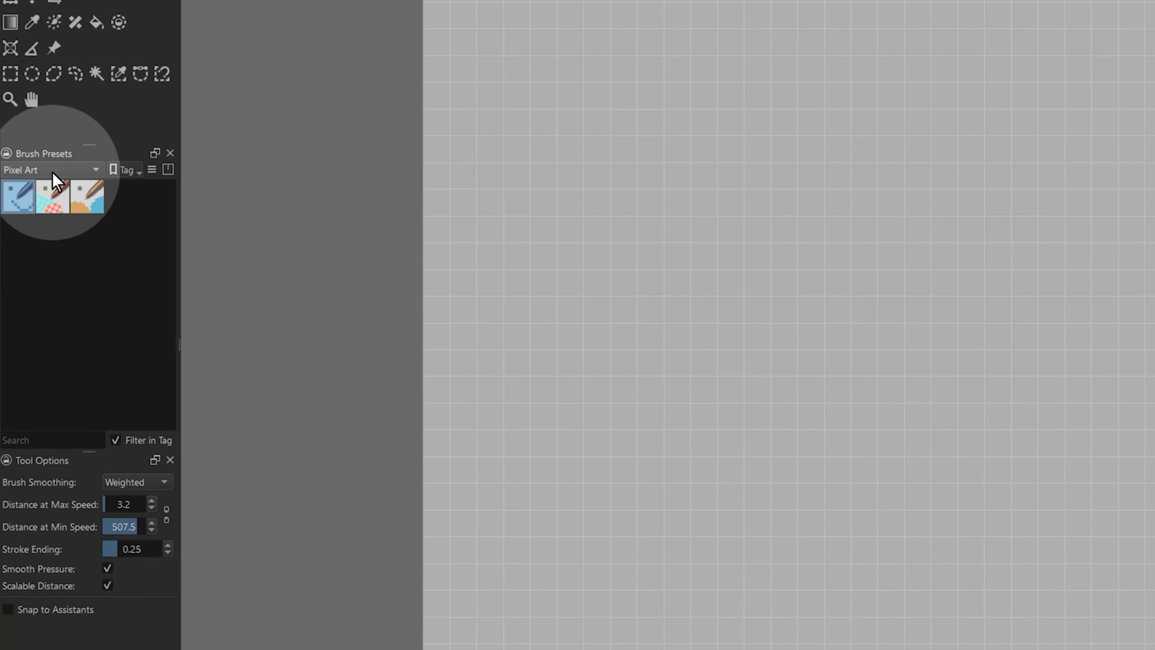
Set Brush Smoothing to None and draw a wavy vertical pixel line down the left part of the canvas
left_click(128, 482)
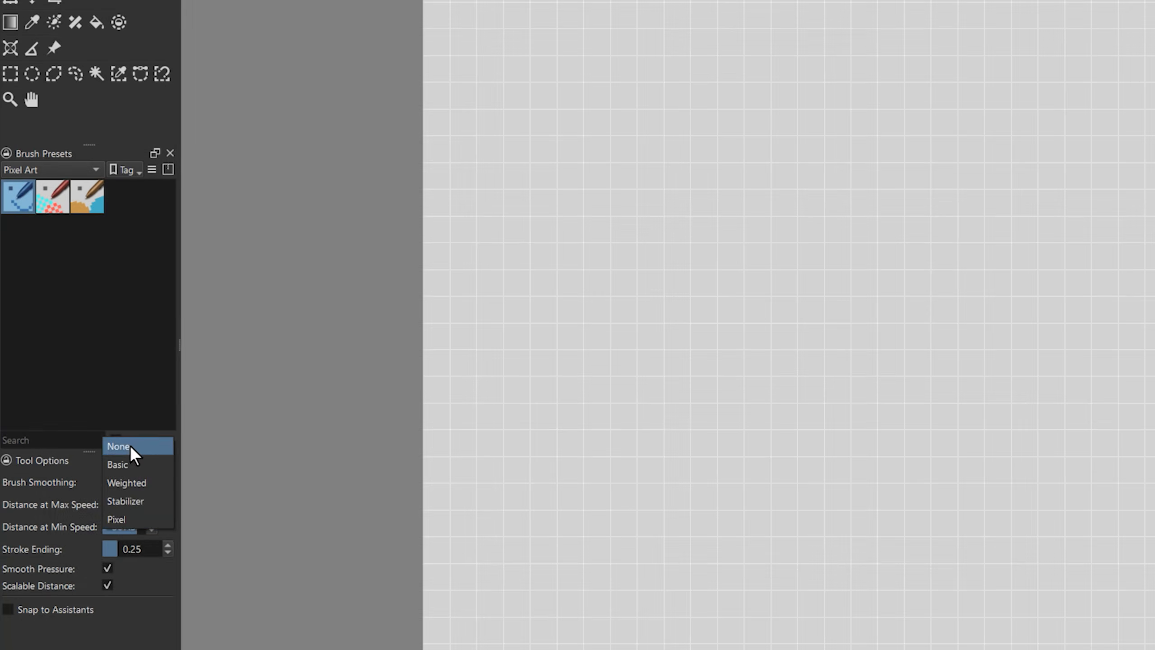
left_click(130, 445)
mouse_move(400, 82)
left_mouse_down()
mouse_move(398, 465)
mouse_move(371, 573)
left_mouse_up()
Set Brush Smoothing to Weighted with Distance at Min Speed 1000 and draw a second wavy line down the middle of the canvas
left_click(91, 430)
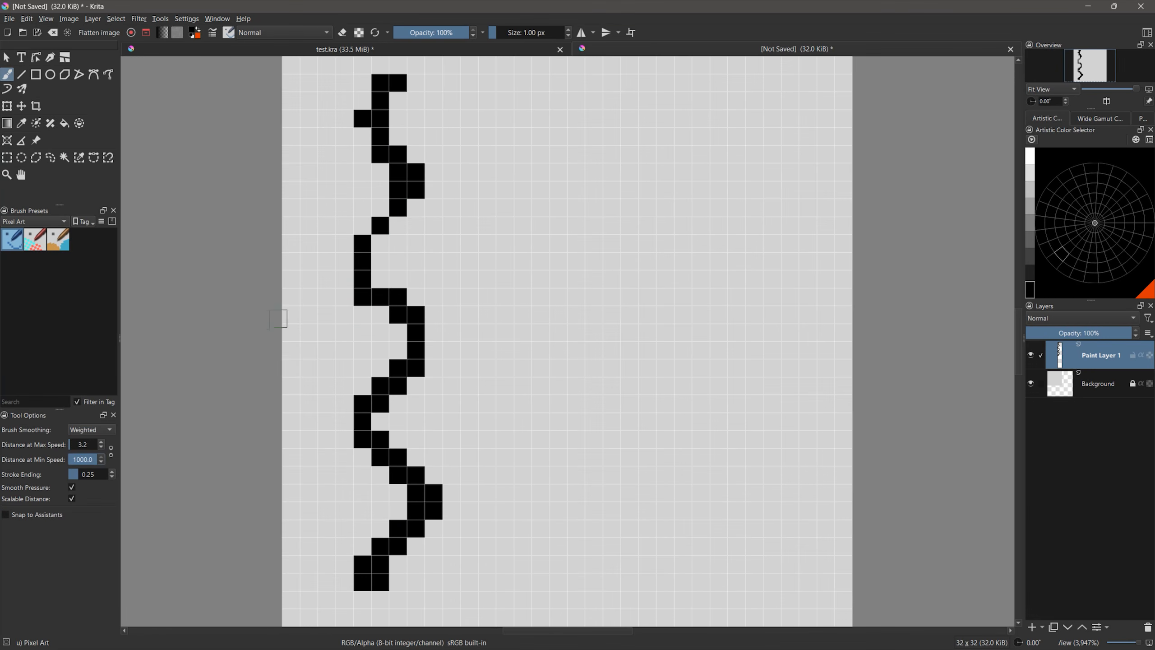
mouse_move(576, 82)
left_mouse_down()
mouse_move(557, 101)
mouse_move(554, 278)
mouse_move(578, 420)
mouse_move(576, 582)
left_mouse_up()
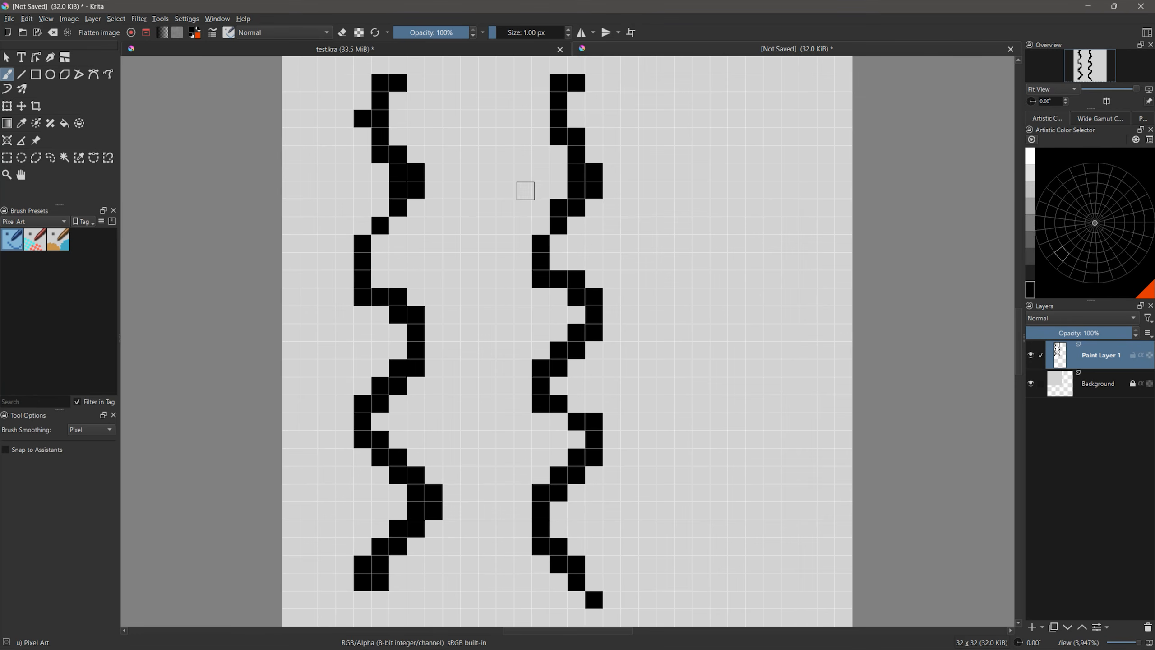
Draw a third wavy vertical line on the right part of the canvas with Pixel smoothing, and enlarge the Overview docker
mouse_move(719, 82)
left_mouse_down()
mouse_move(762, 327)
mouse_move(727, 583)
left_mouse_up()
left_click_drag(1092, 108, 1093, 157)
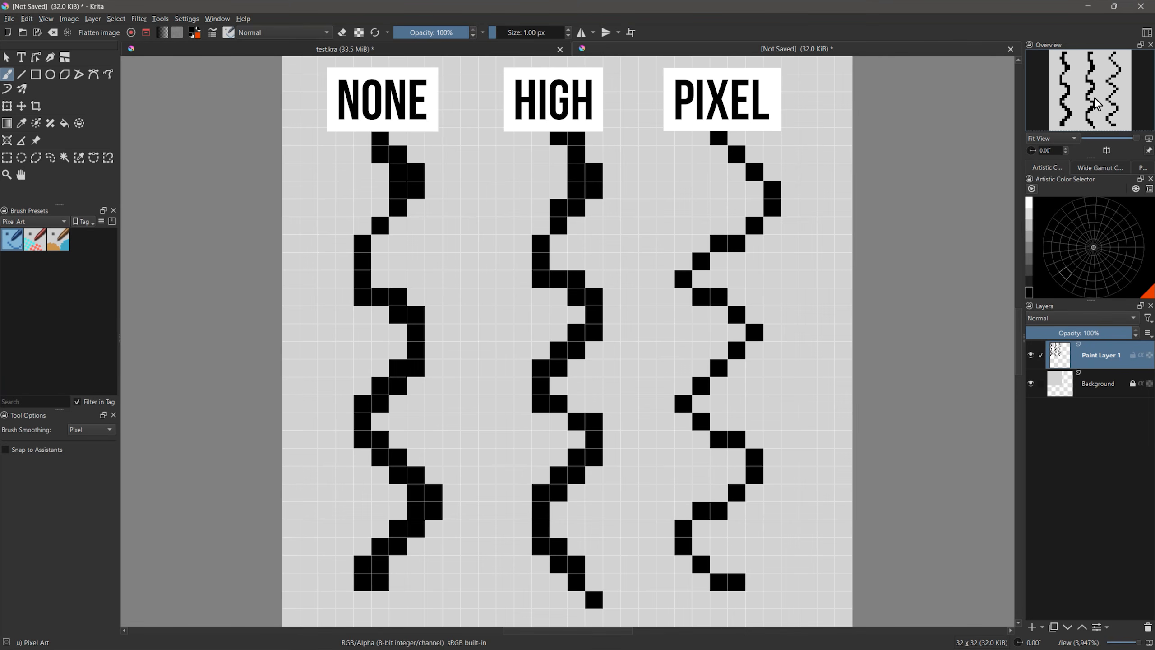
Draw two parallel diagonal pixel lines from the upper right to the lower left of the canvas with Pixel smoothing
left_click_drag(648, 118, 344, 421)
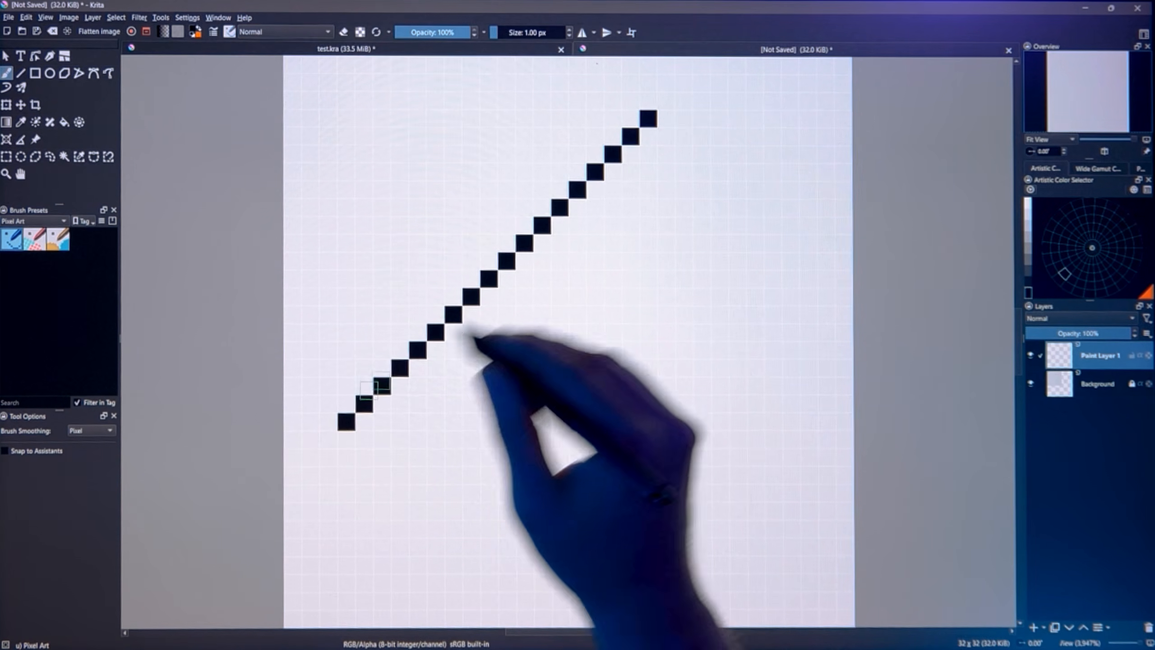
left_click_drag(704, 136, 382, 457)
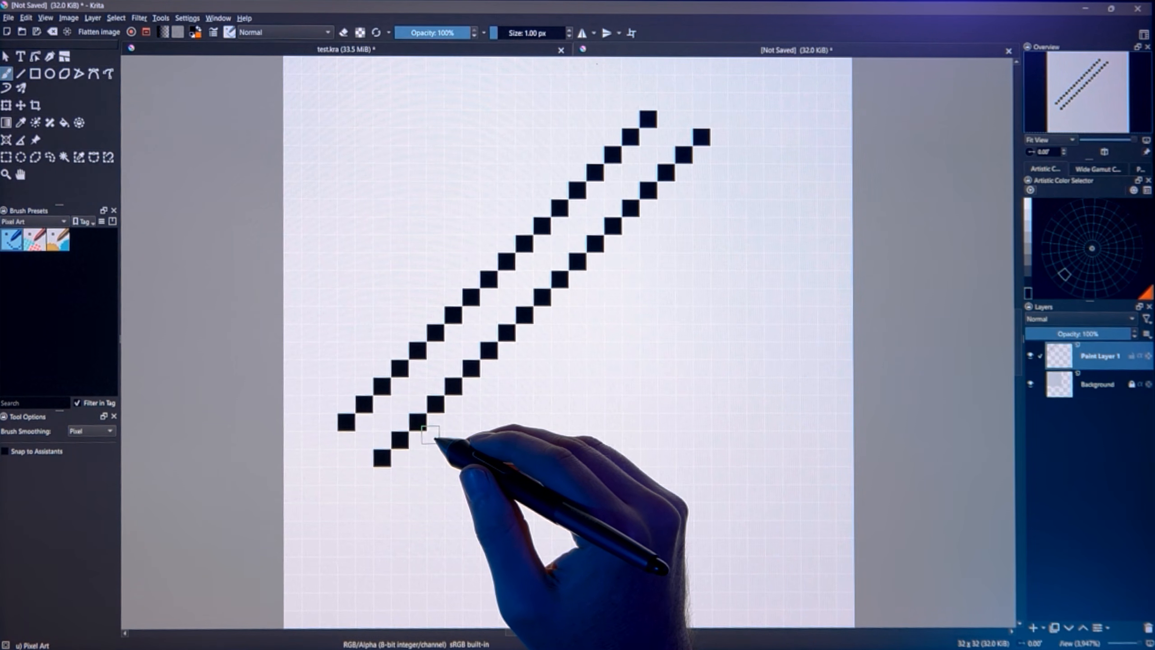
Draw a stepped outline joining the ends of the second diagonal, and add pixels beside the lower end and along the first diagonal
mouse_move(387, 457)
left_mouse_down()
mouse_move(622, 457)
mouse_move(631, 362)
mouse_move(693, 349)
mouse_move(702, 318)
mouse_move(769, 296)
mouse_move(772, 142)
mouse_move(668, 119)
left_mouse_up()
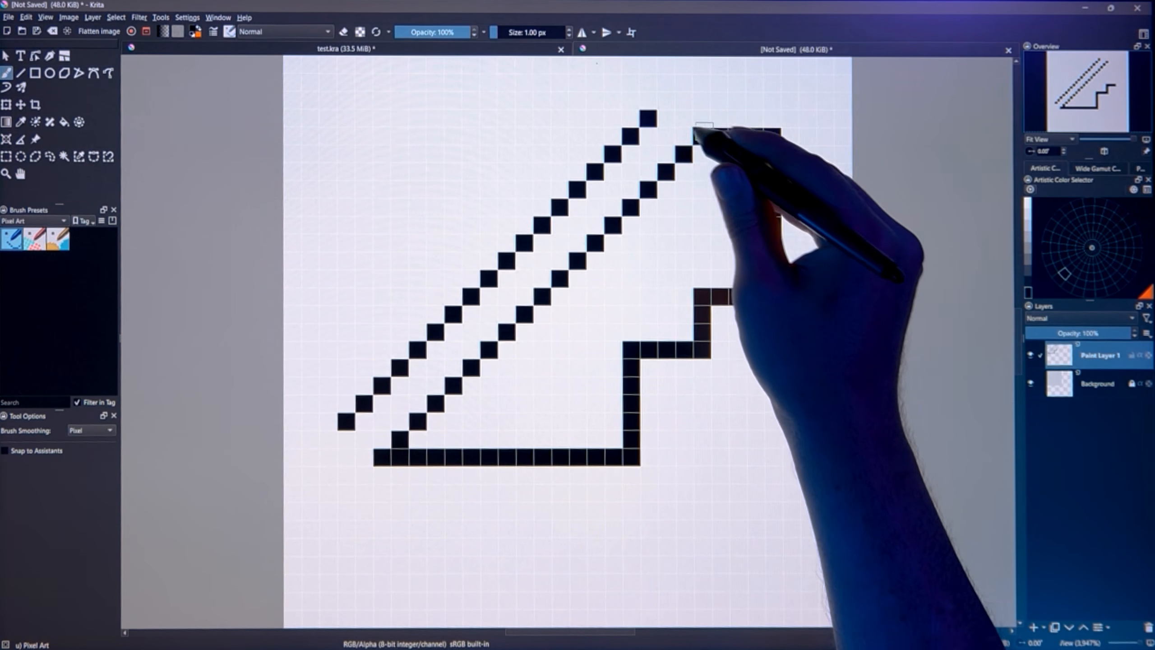
left_click(364, 439)
mouse_move(348, 416)
left_mouse_down()
mouse_move(549, 436)
mouse_move(323, 374)
mouse_move(310, 297)
mouse_move(342, 174)
mouse_move(447, 98)
mouse_move(561, 85)
mouse_move(655, 132)
left_mouse_up()
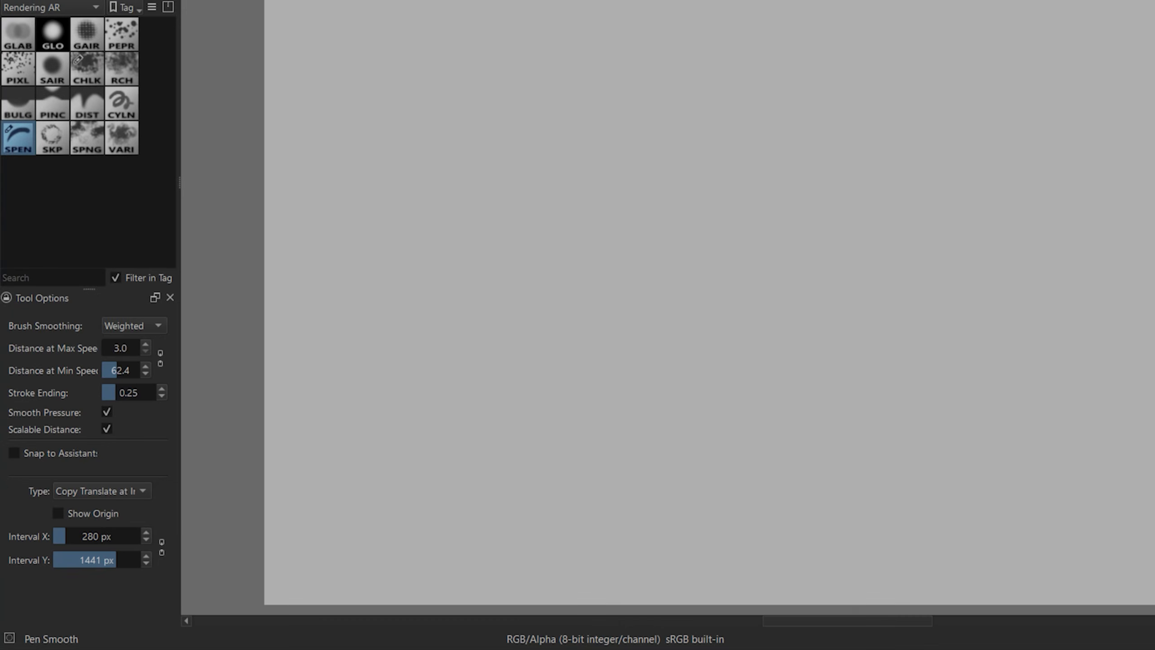
Set the Multibrush type to Copy Translate at Intervals and draw a crescent and long flowing lines repeated across the canvas
left_click(119, 489)
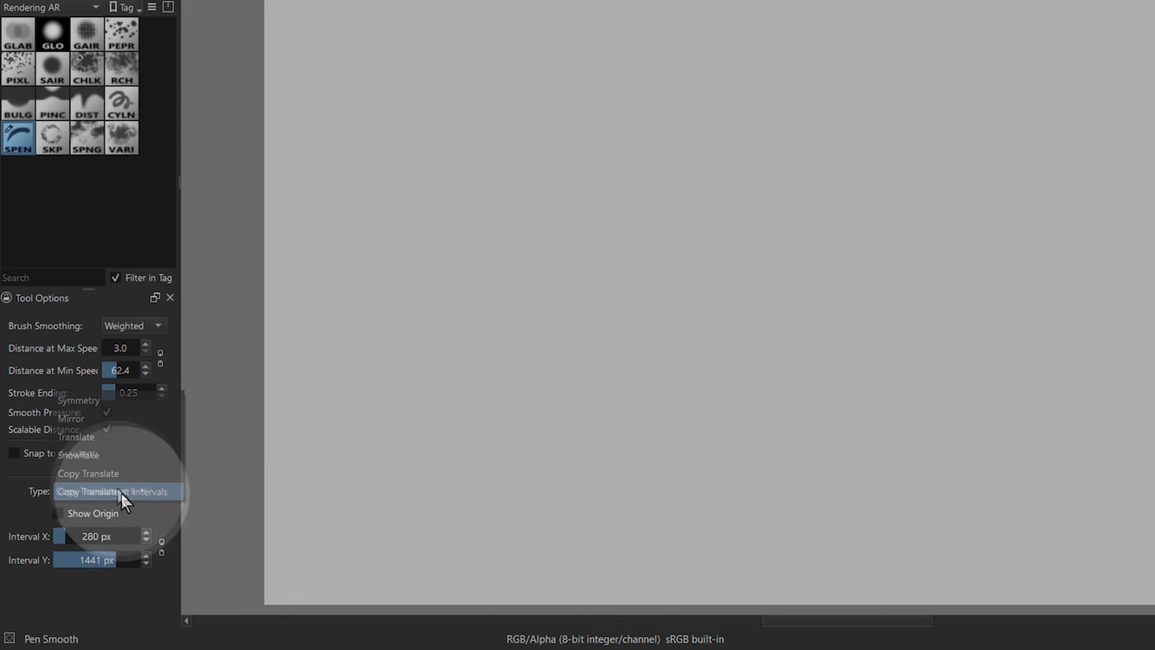
left_click(114, 491)
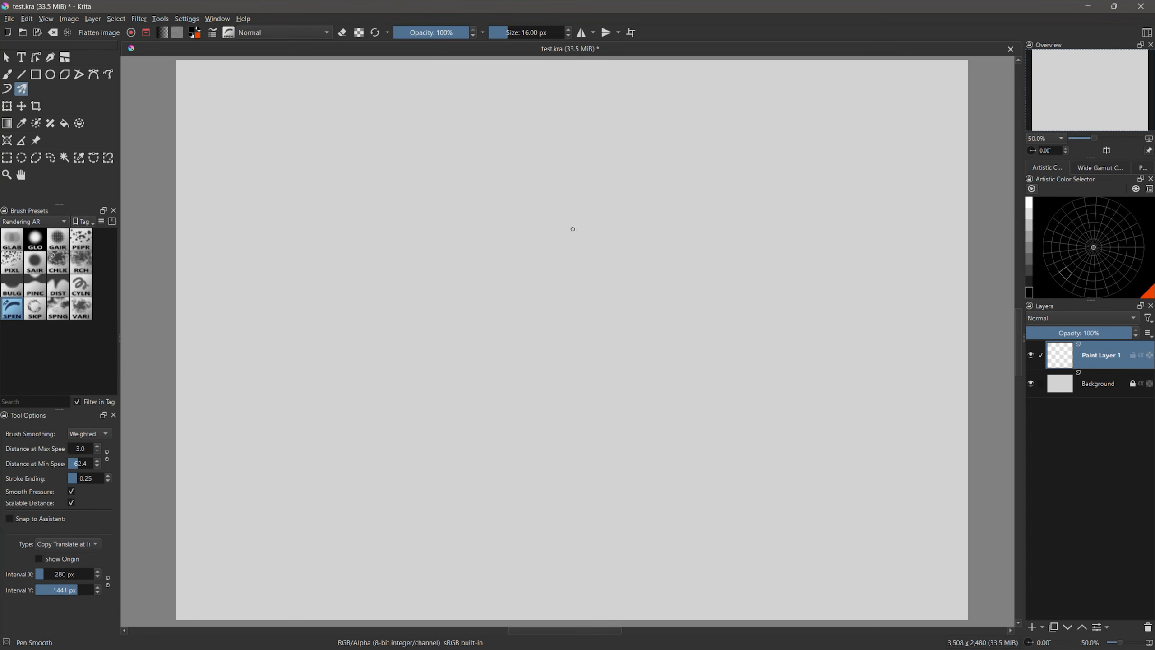
mouse_move(572, 229)
left_mouse_down()
mouse_move(546, 267)
mouse_move(582, 292)
left_mouse_up()
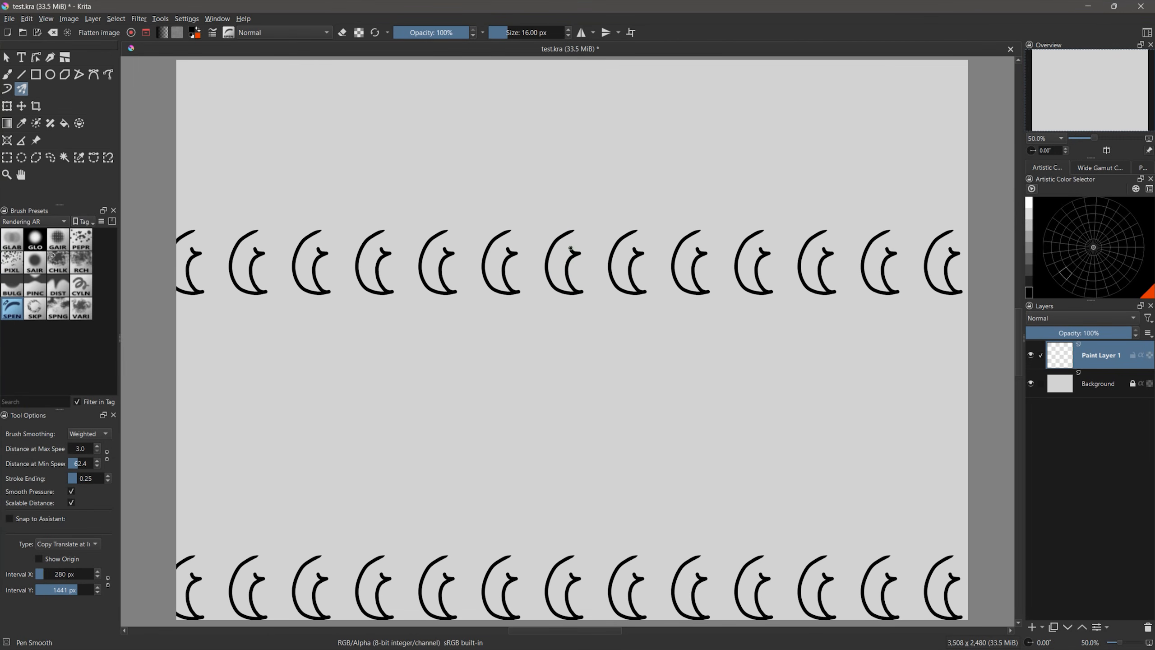
mouse_move(516, 621)
left_mouse_down()
mouse_move(513, 523)
mouse_move(534, 586)
mouse_move(530, 433)
mouse_move(560, 543)
mouse_move(589, 382)
mouse_move(612, 526)
mouse_move(598, 371)
mouse_move(633, 454)
mouse_move(636, 324)
mouse_move(642, 404)
mouse_move(662, 361)
mouse_move(656, 279)
left_mouse_up()
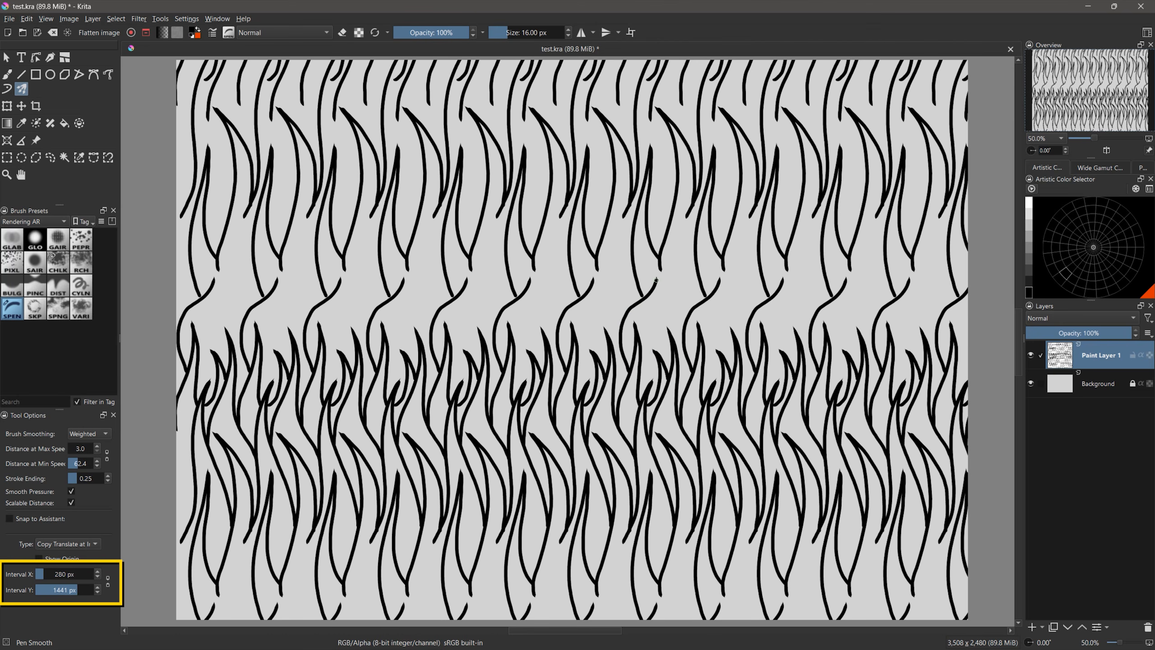
Undo the last Multibrush stroke and draw more short repeated strokes and one long vertical stroke near the canvas centre
key("ctrl+z")
left_click_drag(630, 372, 646, 269)
mouse_move(646, 272)
left_mouse_down()
mouse_move(645, 336)
mouse_move(658, 369)
left_mouse_up()
mouse_move(645, 322)
left_mouse_down()
mouse_move(685, 231)
mouse_move(669, 322)
mouse_move(688, 322)
mouse_move(689, 271)
mouse_move(695, 310)
left_mouse_up()
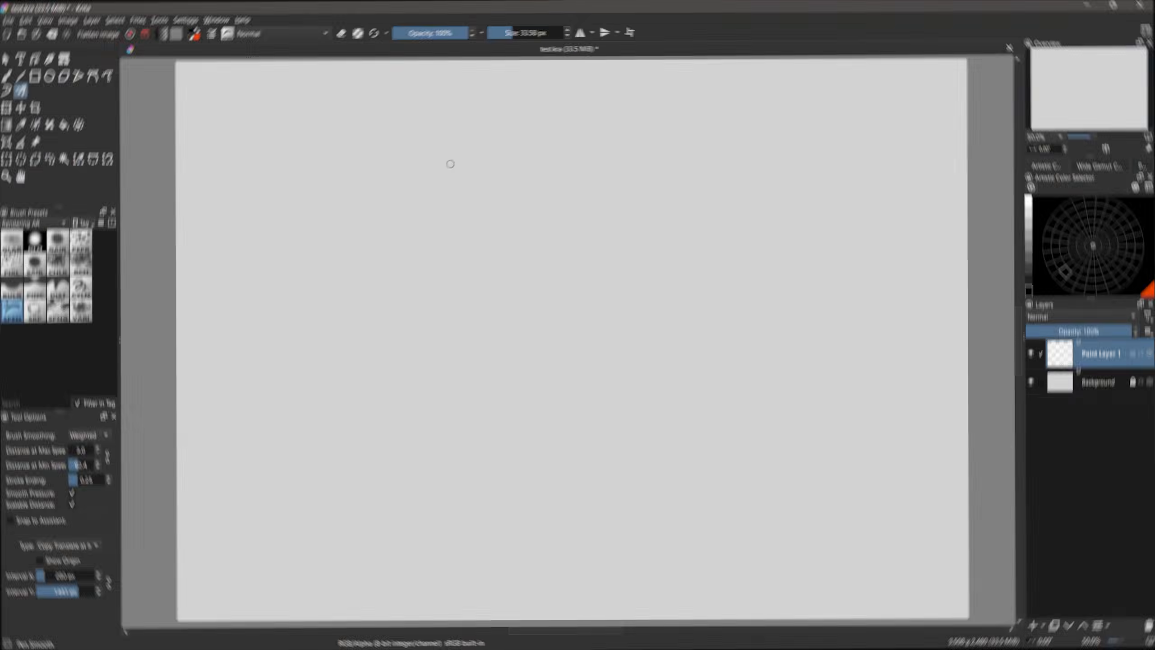
mouse_move(466, 217)
left_mouse_down()
mouse_move(466, 169)
mouse_move(482, 218)
mouse_move(467, 218)
left_mouse_up()
mouse_move(494, 234)
left_mouse_down()
mouse_move(468, 274)
mouse_move(493, 249)
mouse_move(470, 329)
mouse_move(495, 299)
mouse_move(469, 397)
mouse_move(494, 368)
mouse_move(470, 462)
mouse_move(491, 451)
mouse_move(470, 468)
left_mouse_up()
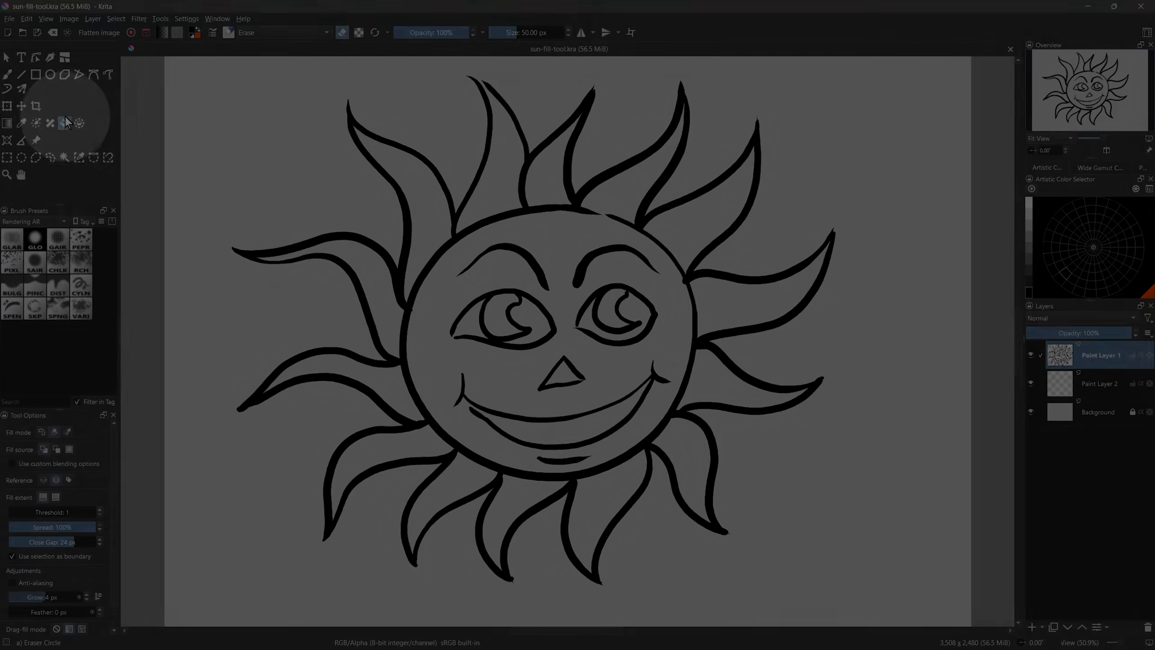
Activate the Fill tool and open its Close Gap setting for editing
left_click(65, 119)
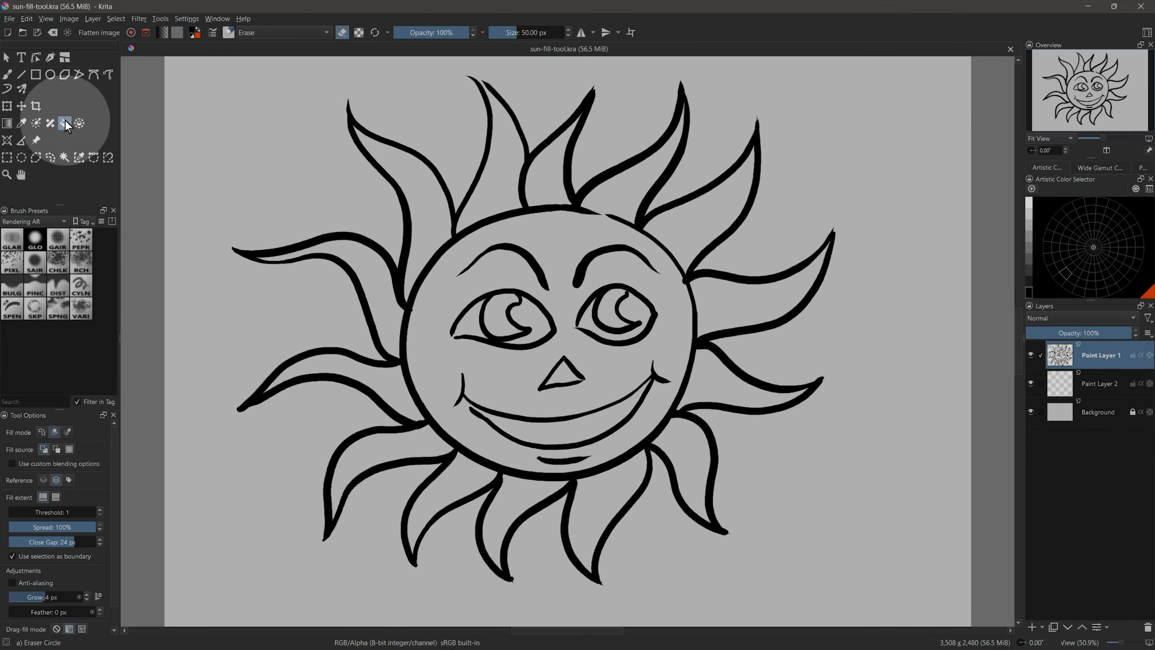
left_click(55, 544)
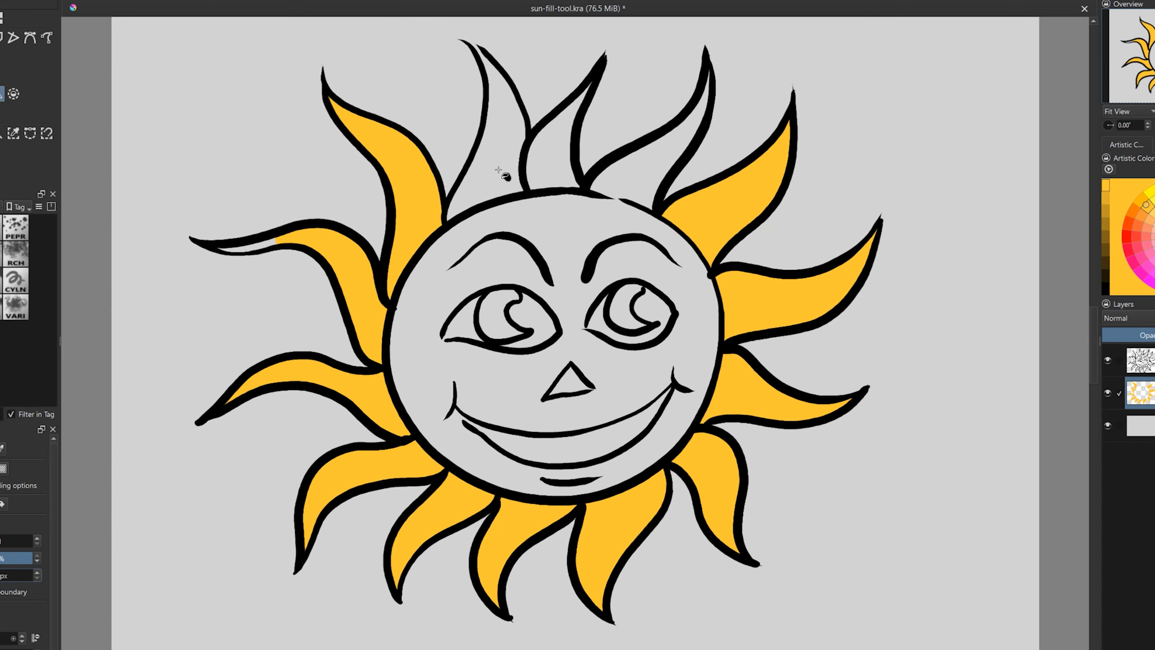
Try to fill the open ray at the top of the sun with golden yellow, and undo the fill
left_click(497, 171)
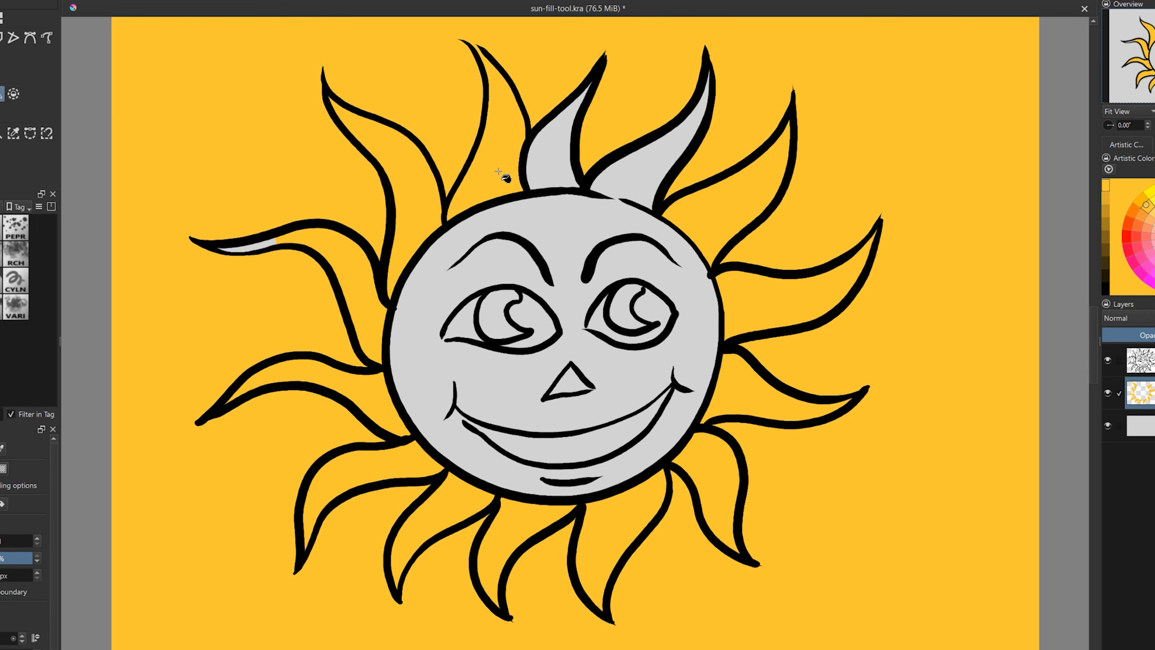
key("ctrl+z")
key("ctrl+shift+z")
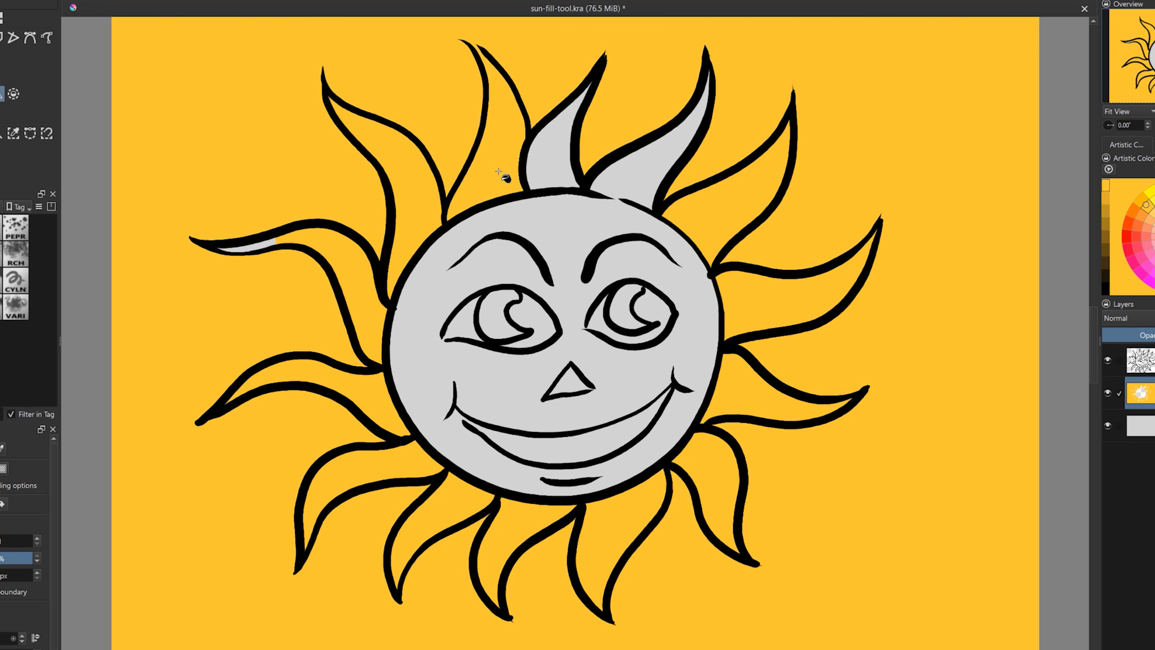
key("ctrl")
key("ctrl")
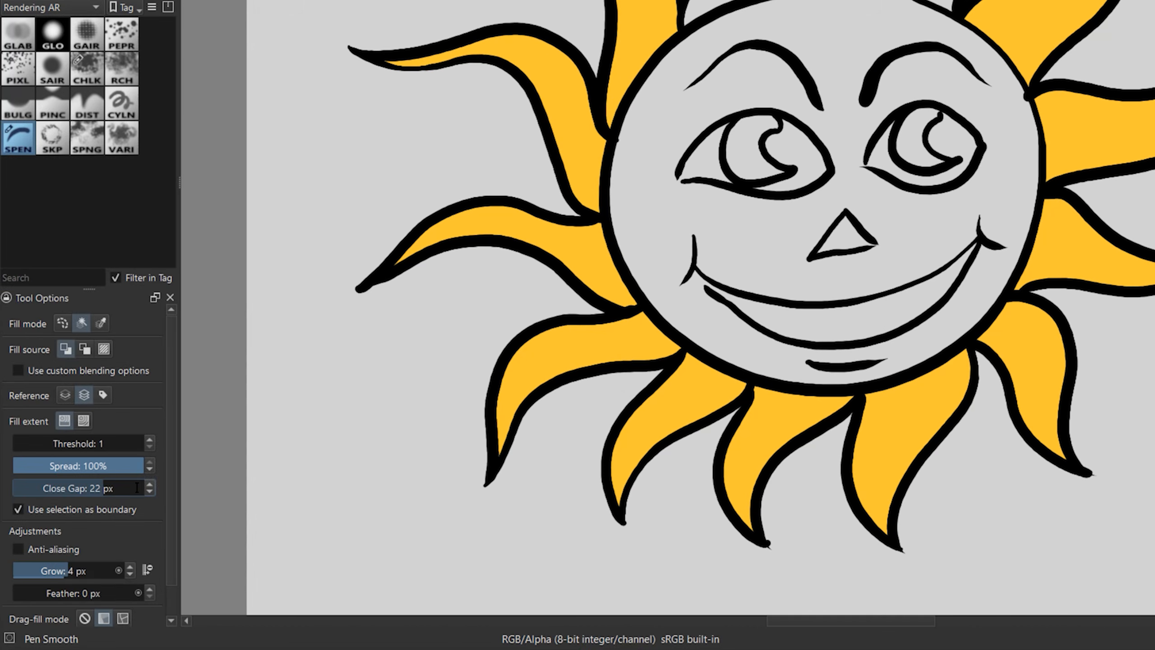
Increase the Fill tool's Close Gap value and fill the three remaining rays above the sun's face with golden yellow
left_click(150, 484)
left_click(149, 484)
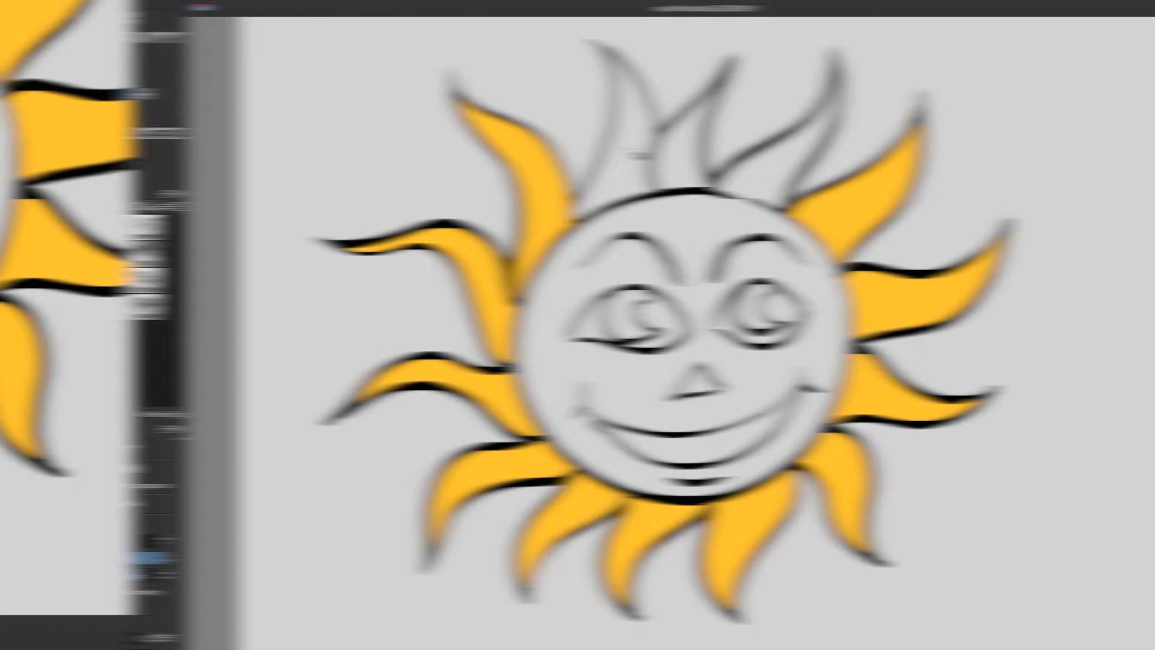
left_click(510, 155)
left_click(553, 157)
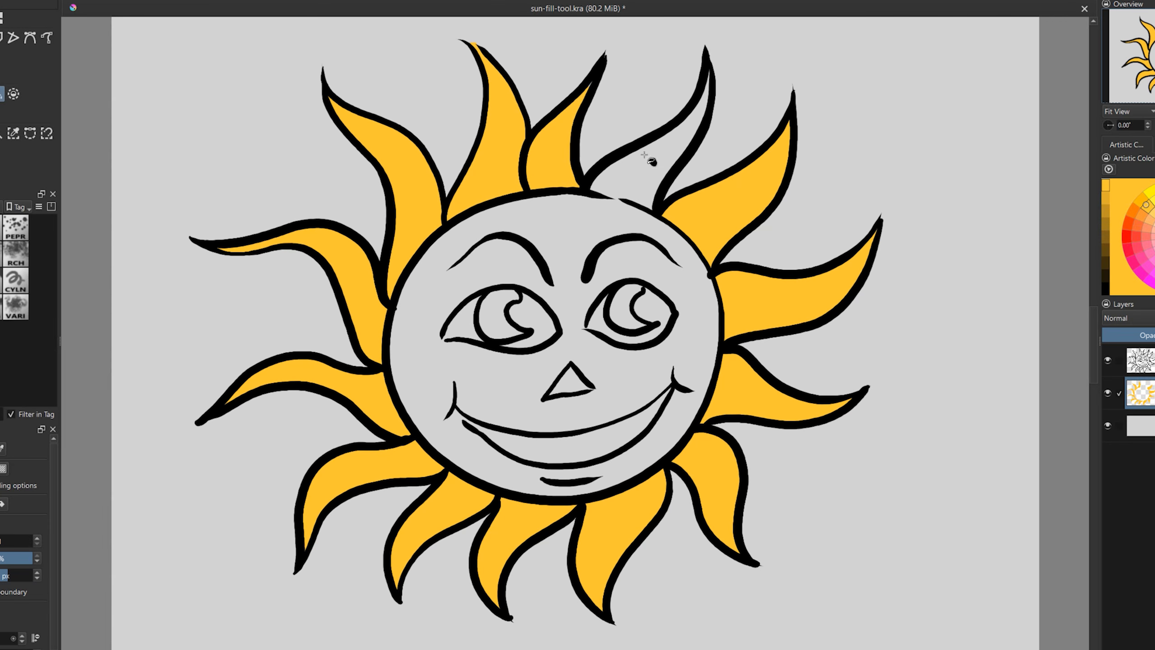
left_click(650, 159)
Fill the sun's face with yellow, and its nose and both irises with orange
left_click(1148, 187)
left_click(680, 282)
left_click(1141, 214)
left_click(568, 380)
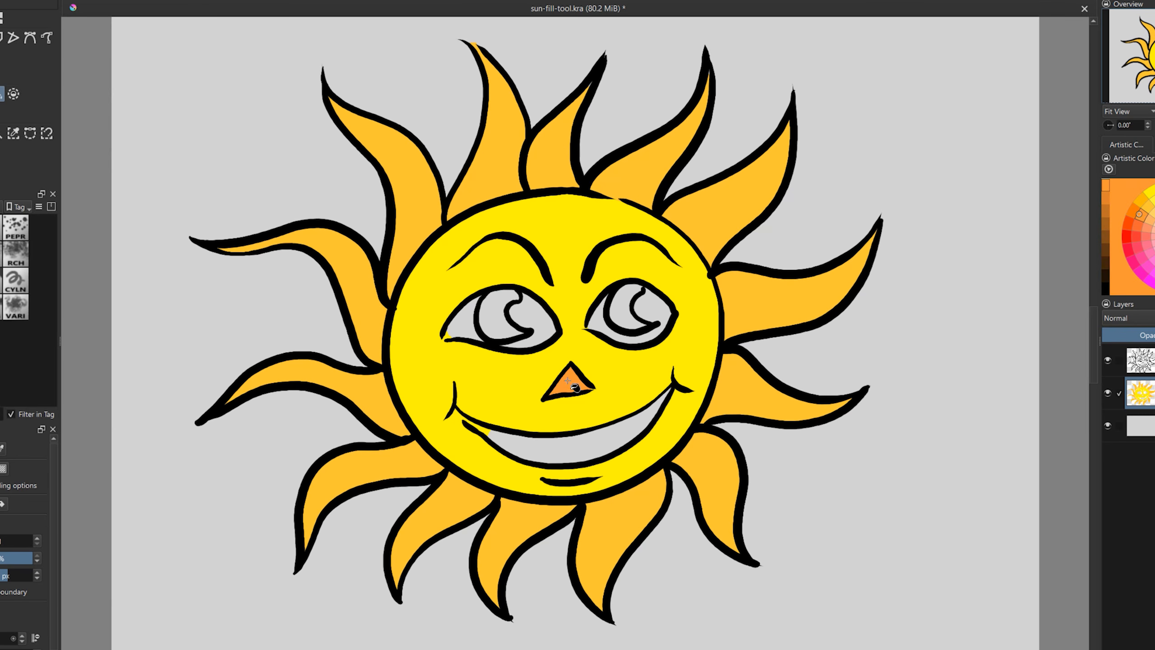
left_click(621, 303)
left_click(493, 318)
Fill the sun's mouth and the remaining areas of both eyes with white
left_click(1154, 236)
left_click(588, 446)
left_click(597, 316)
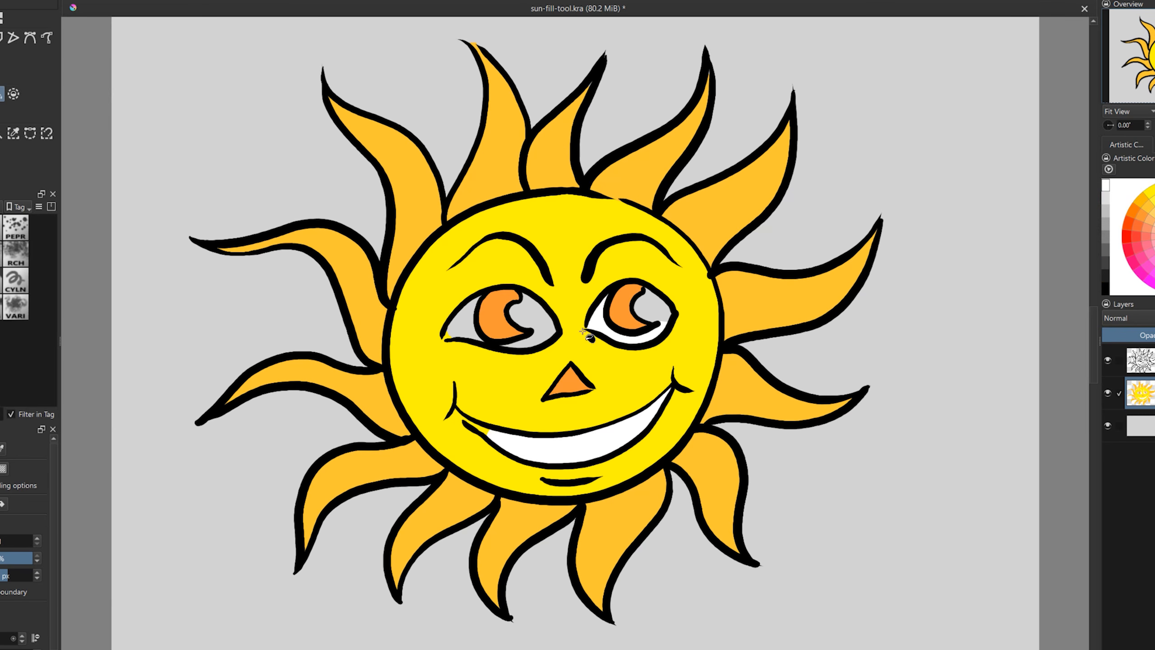
left_click(539, 321)
left_click(651, 304)
left_click(463, 323)
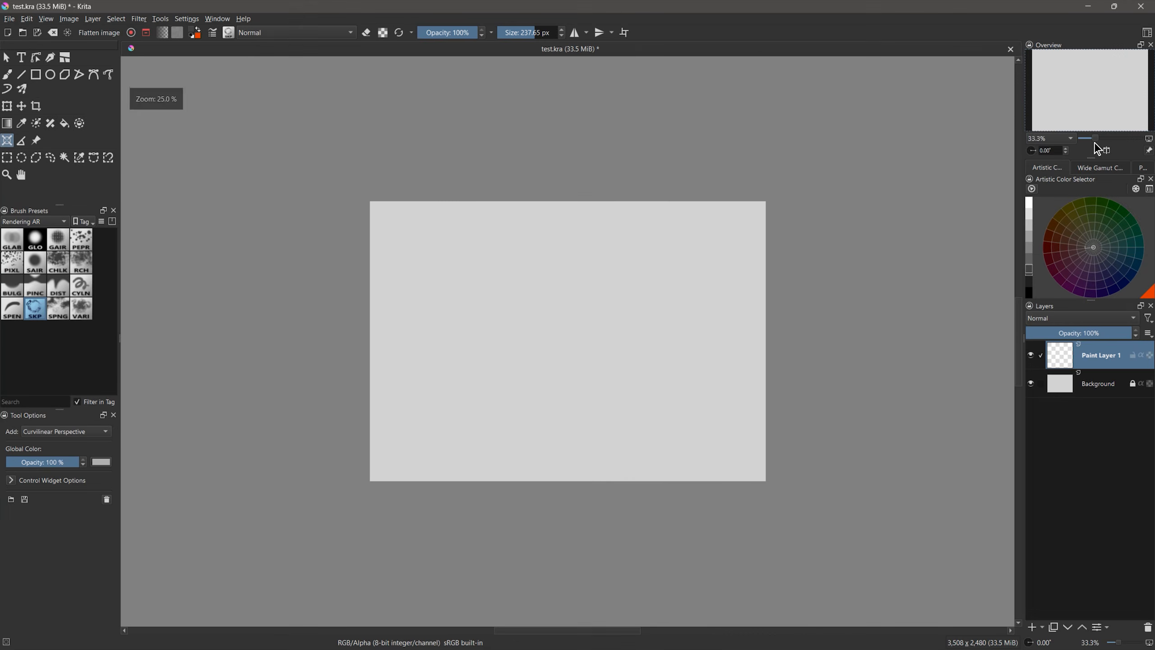
Place a horizontal Curvilinear Perspective assistant and draw a box's curved upper and lower edges snapped to it with the brush
mouse_move(184, 329)
left_mouse_down()
mouse_move(924, 328)
mouse_move(225, 303)
left_mouse_up()
key("plus")
key("plus")
key("b")
left_click_drag(513, 162, 301, 176)
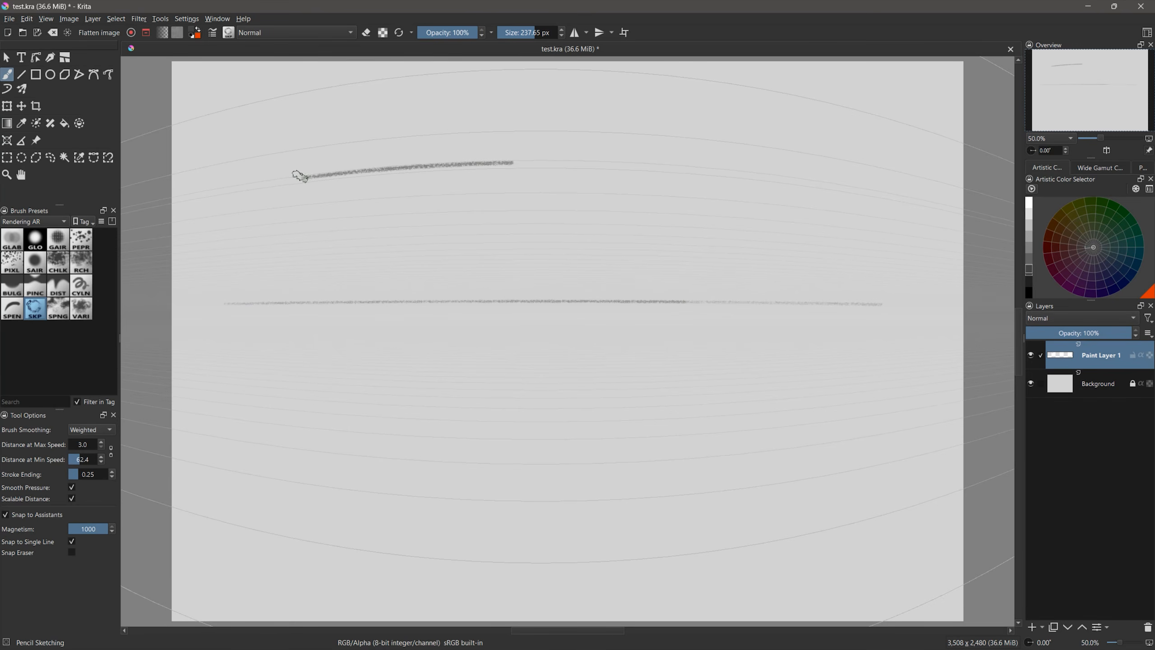
left_click_drag(304, 483, 519, 500)
Join the ends of the box's curved upper and lower edges with two straight vertical lines
key("v")
left_click_drag(303, 177, 302, 481)
left_click_drag(512, 163, 513, 498)
key("b")
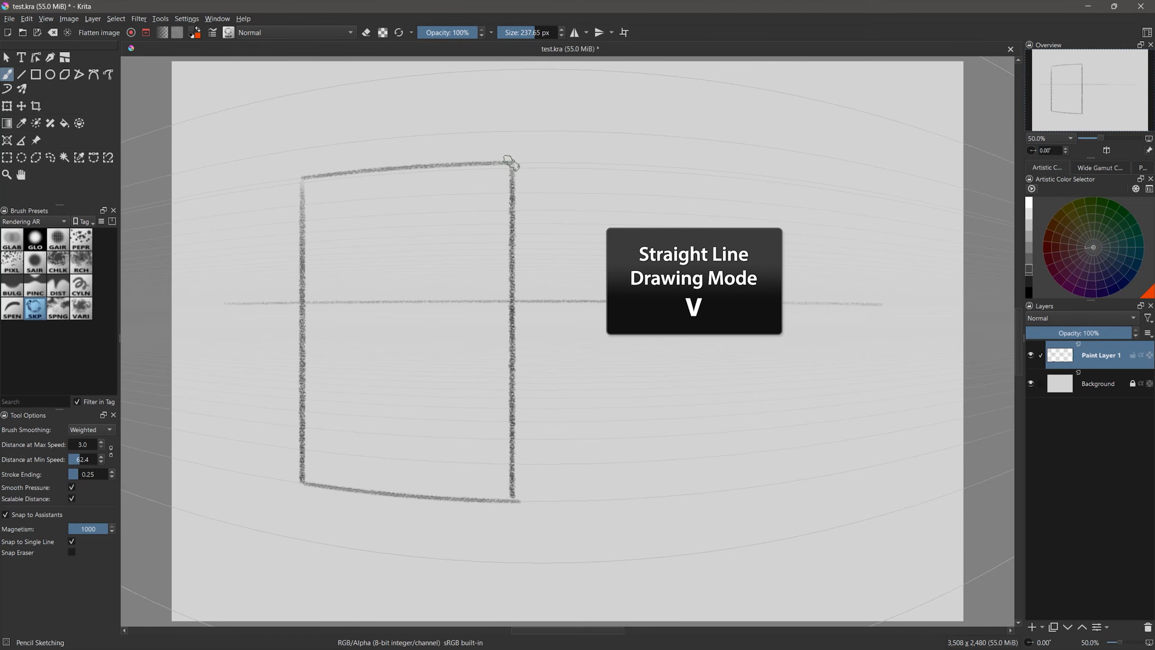
Draw a short straight diagonal line from the box's upper right corner toward the right, and return to the brush
key("v")
left_click_drag(512, 163, 574, 213)
key("shift")
left_click_drag(567, 260, 567, 261)
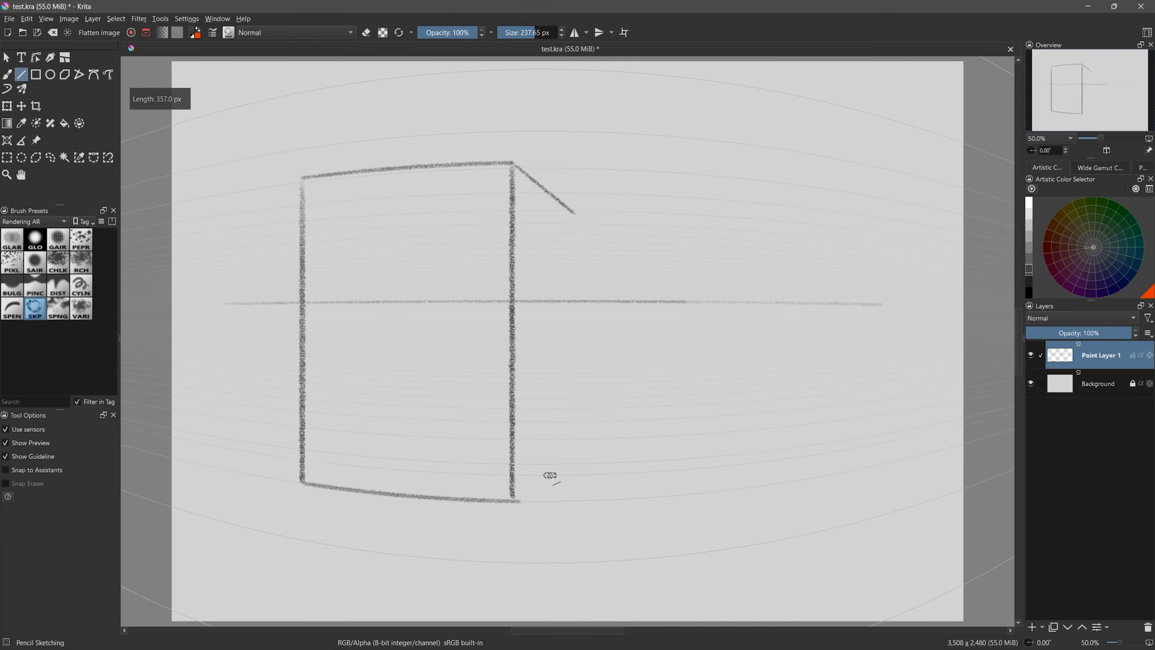
key("b")
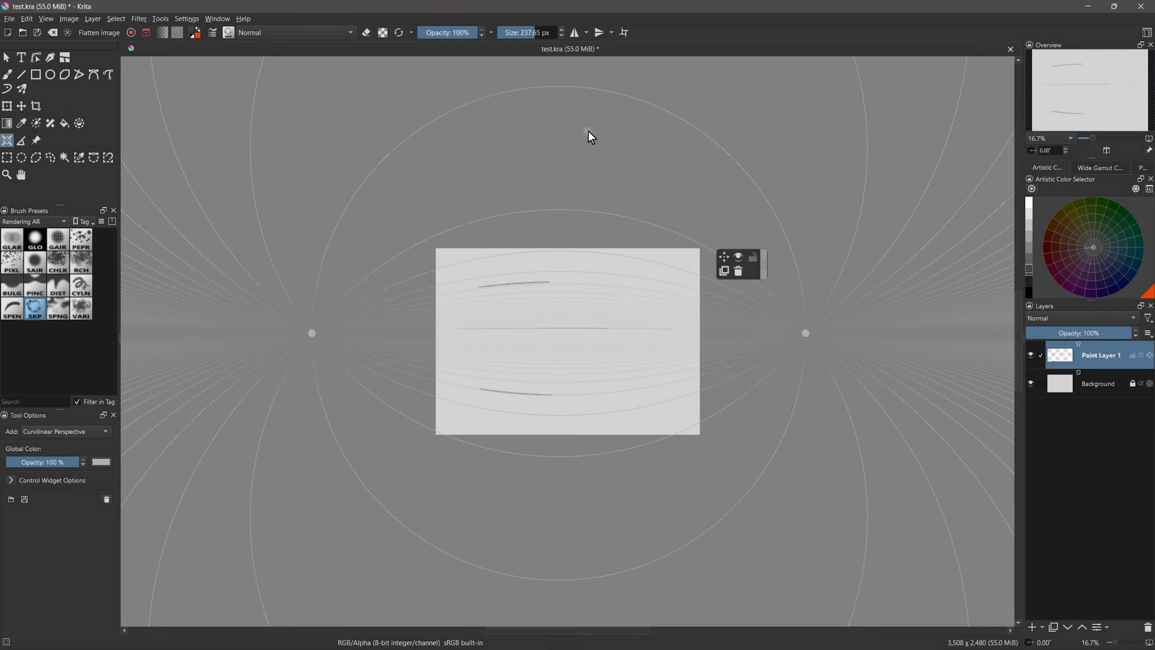
Add a vertical Curvilinear Perspective assistant and draw the box's receding right side down to its lower front corner
left_click_drag(587, 132, 583, 556)
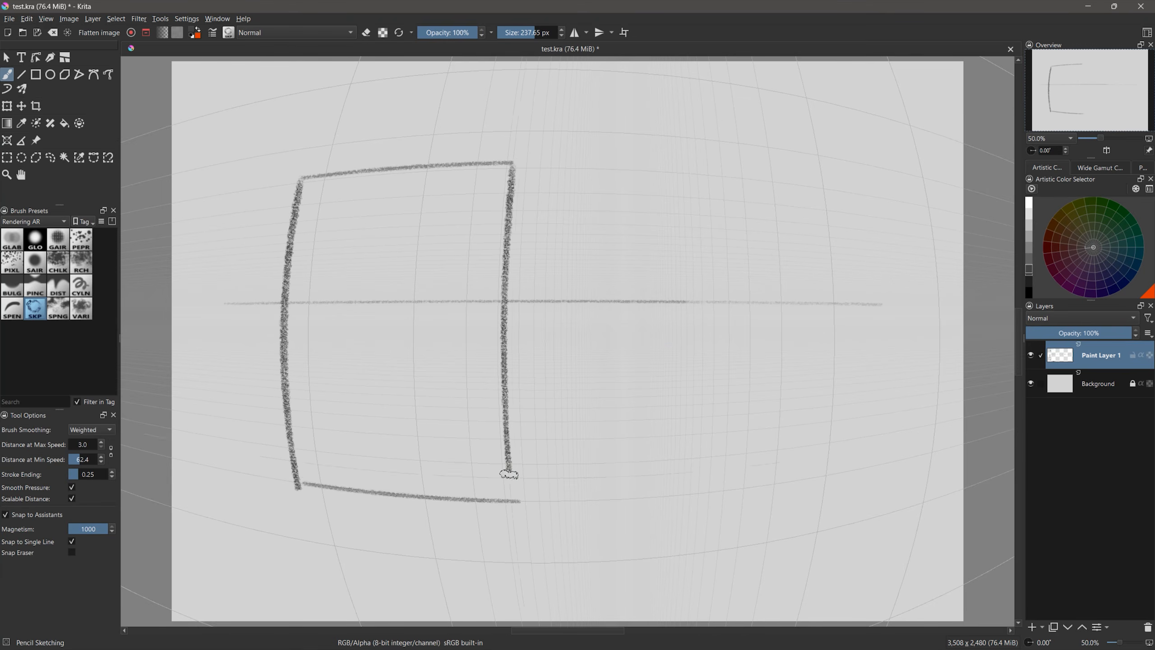
mouse_move(513, 165)
left_mouse_down()
mouse_move(585, 213)
mouse_move(582, 450)
left_mouse_up()
left_click_drag(582, 450, 514, 500)
Draw a second, taller curved box on the right of the canvas, and two short upright lines on the first box's lower front
left_click_drag(701, 114, 708, 476)
left_click_drag(700, 114, 775, 71)
left_click_drag(775, 70, 804, 441)
left_click_drag(708, 475, 795, 513)
left_click_drag(803, 440, 796, 512)
left_click_drag(796, 512, 892, 491)
left_click_drag(892, 491, 876, 118)
left_click_drag(775, 72, 869, 95)
left_click_drag(869, 94, 878, 136)
left_click_drag(365, 489, 353, 399)
left_click_drag(416, 493, 408, 402)
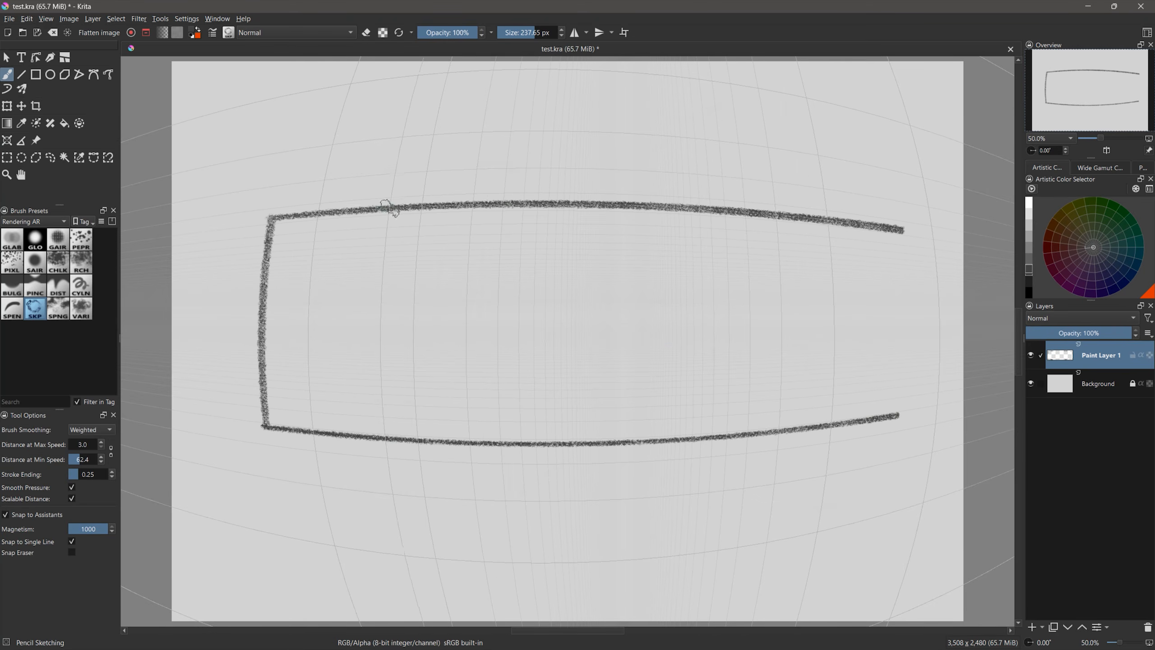
Divide the curved band with five vertical lines between its upper and lower edges, snapped to the vertical perspective assistant
left_click_drag(386, 210, 384, 439)
left_click_drag(504, 208, 503, 443)
left_click_drag(636, 209, 638, 441)
left_click_drag(752, 218, 754, 434)
left_click_drag(877, 230, 880, 416)
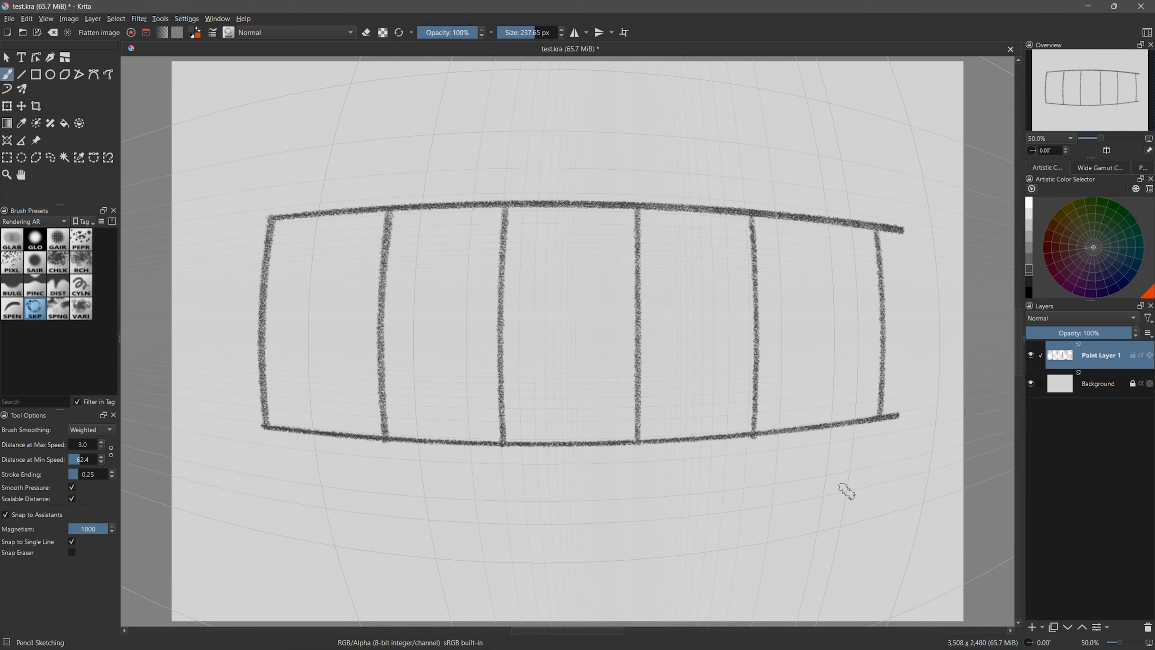
Delete all the assistants and sketch the block letters CURVE inside the divisions of the curved band
left_click(105, 501)
left_click(7, 74)
left_click_drag(379, 257, 337, 430)
left_click_drag(404, 214, 497, 210)
left_click_drag(535, 210, 531, 439)
left_click_drag(655, 211, 667, 439)
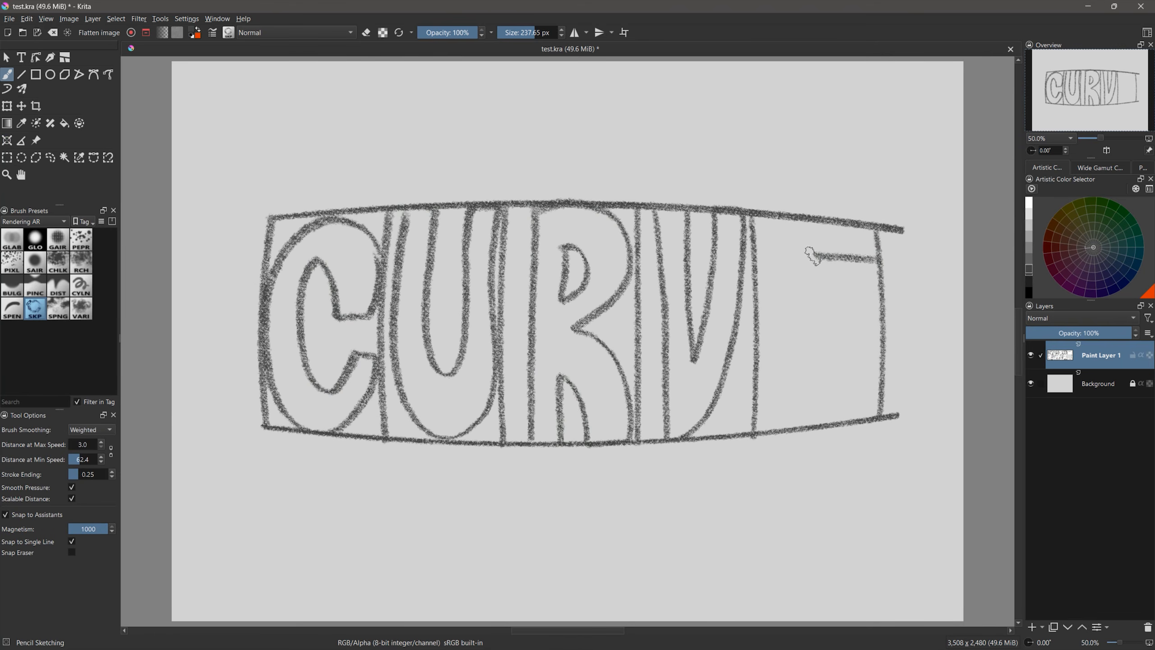
left_click_drag(882, 330, 881, 372)
left_click_drag(770, 218, 769, 430)
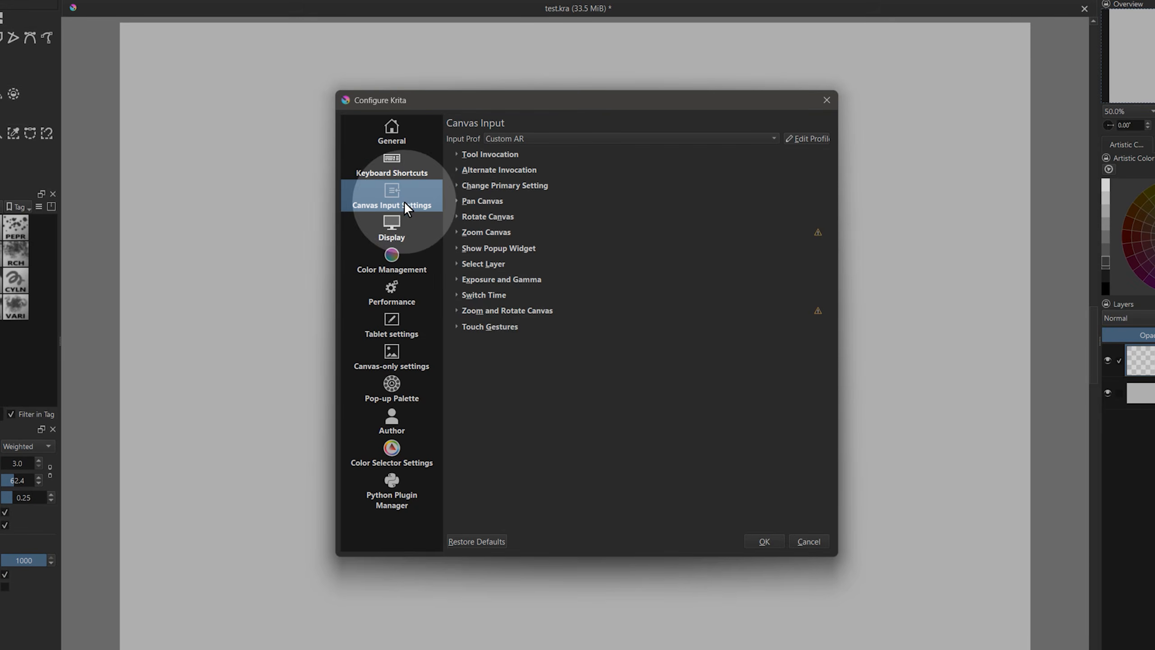
Add a Gesture shortcut with Five Finger Drag as input to the Touch Gestures of the canvas input settings, and open its action for editing
left_click(500, 326)
left_click(495, 394)
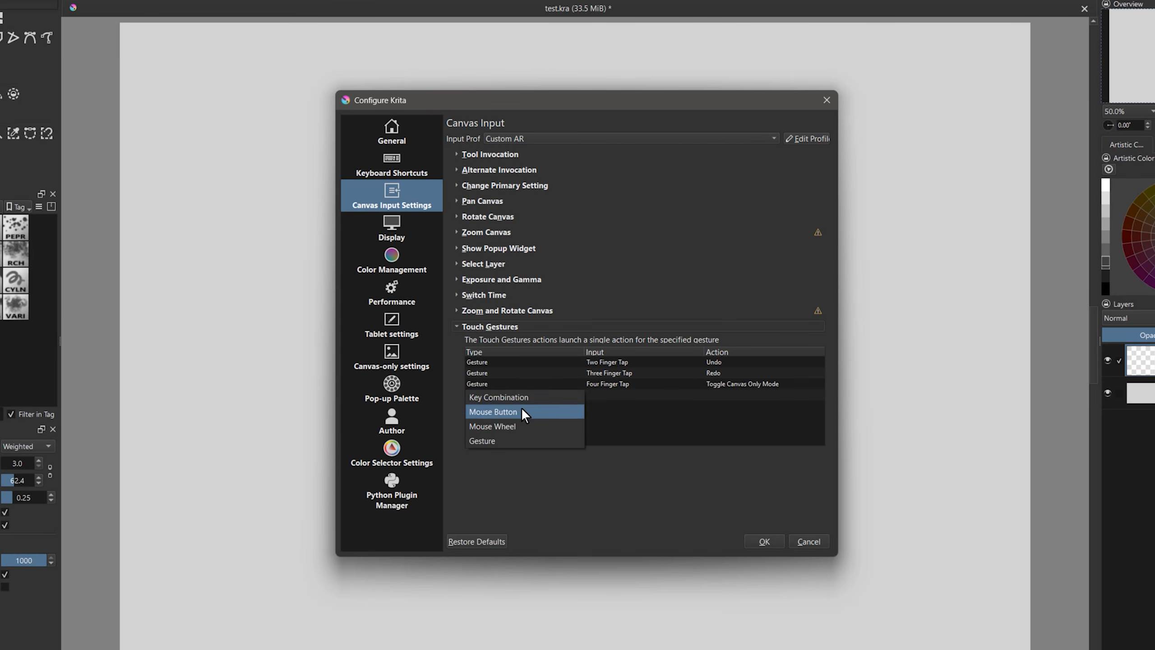
left_click(545, 440)
left_click(615, 394)
left_click(664, 527)
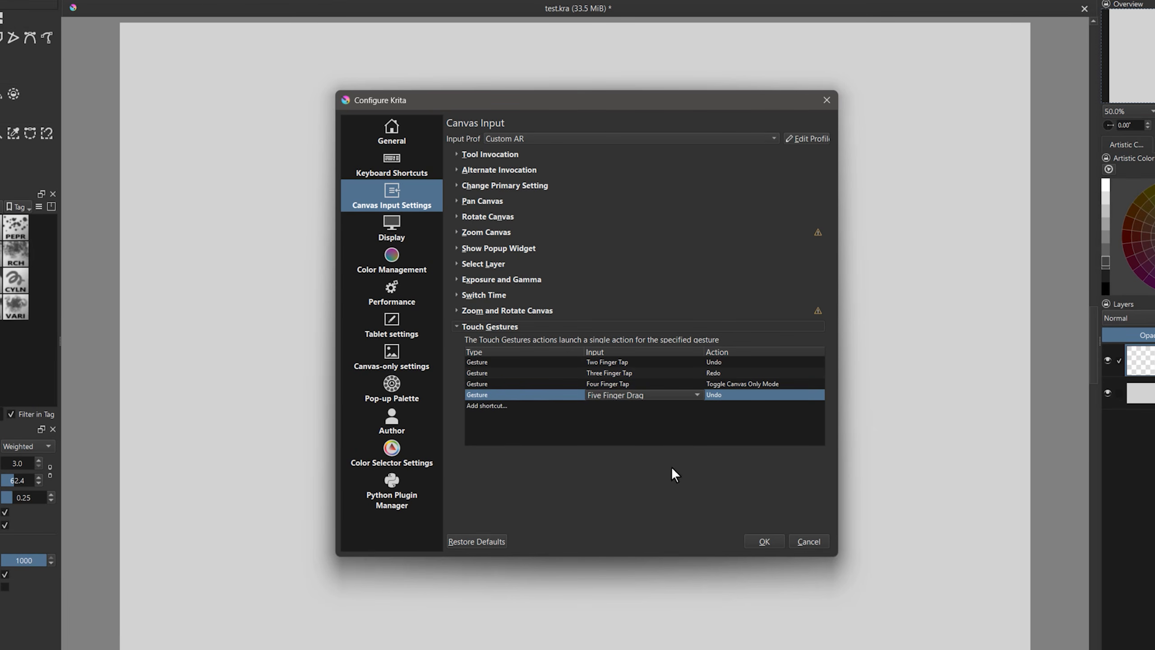
left_click(736, 395)
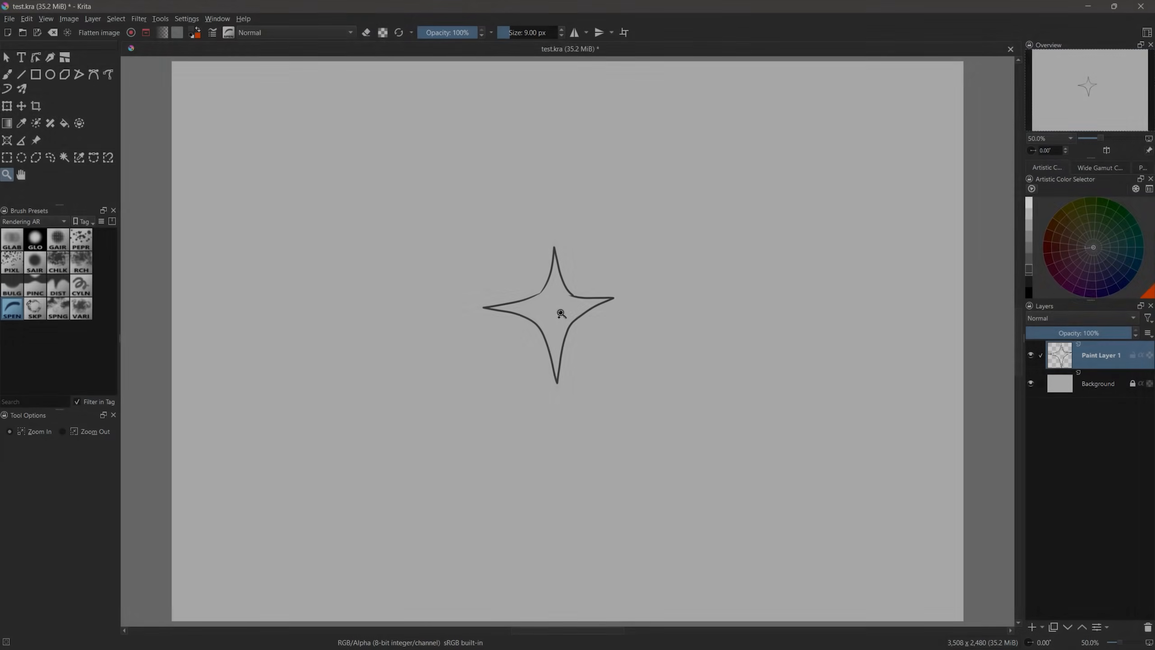
Examine the four-pointed star at several zoom levels, from the whole canvas down to the pixels of its left tip
scroll(553, 313, "down", 4)
scroll(624, 362, "up", 4)
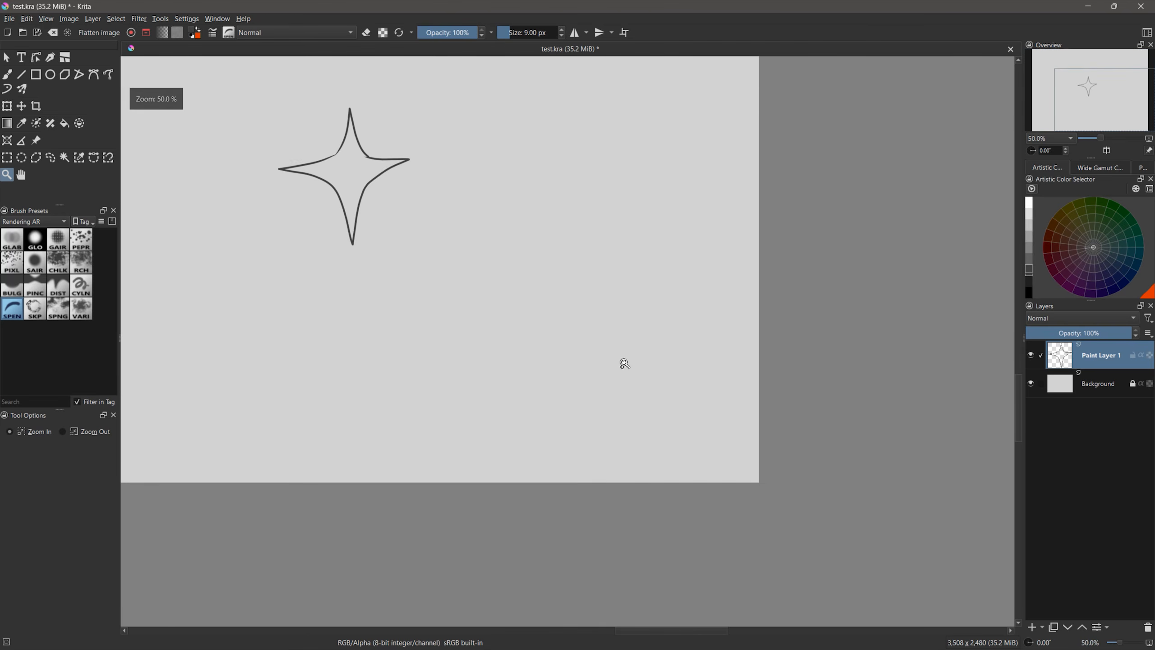
scroll(625, 363, "down", 2)
scroll(432, 246, "up", 3)
scroll(433, 247, "down", 3)
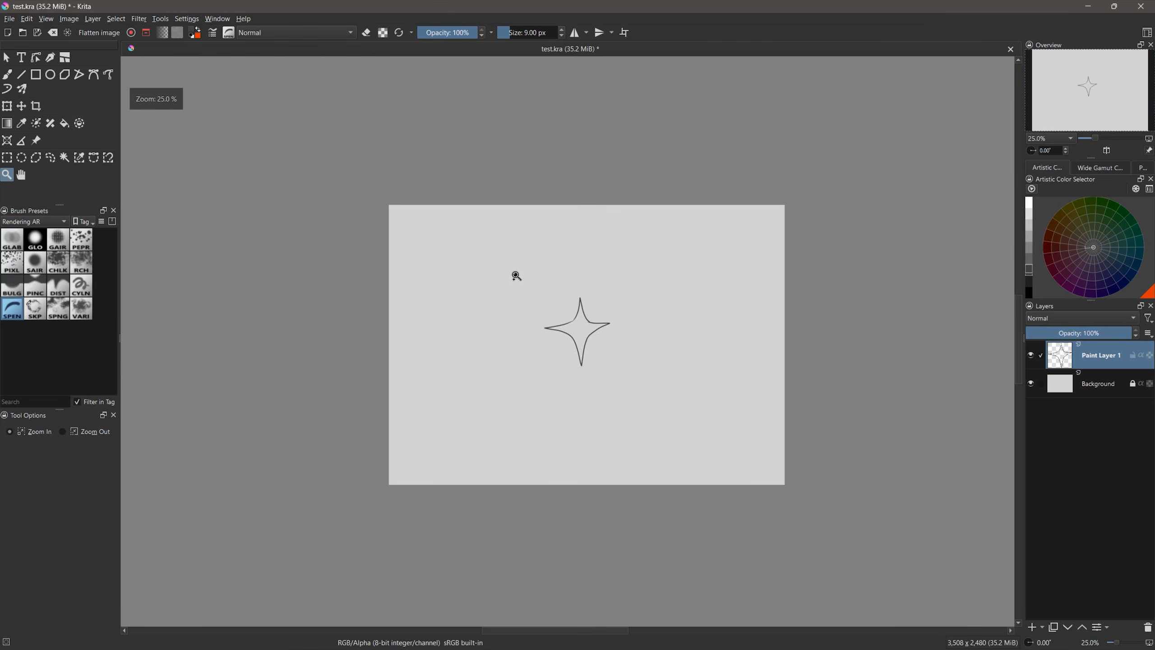
scroll(583, 330, "up", 11)
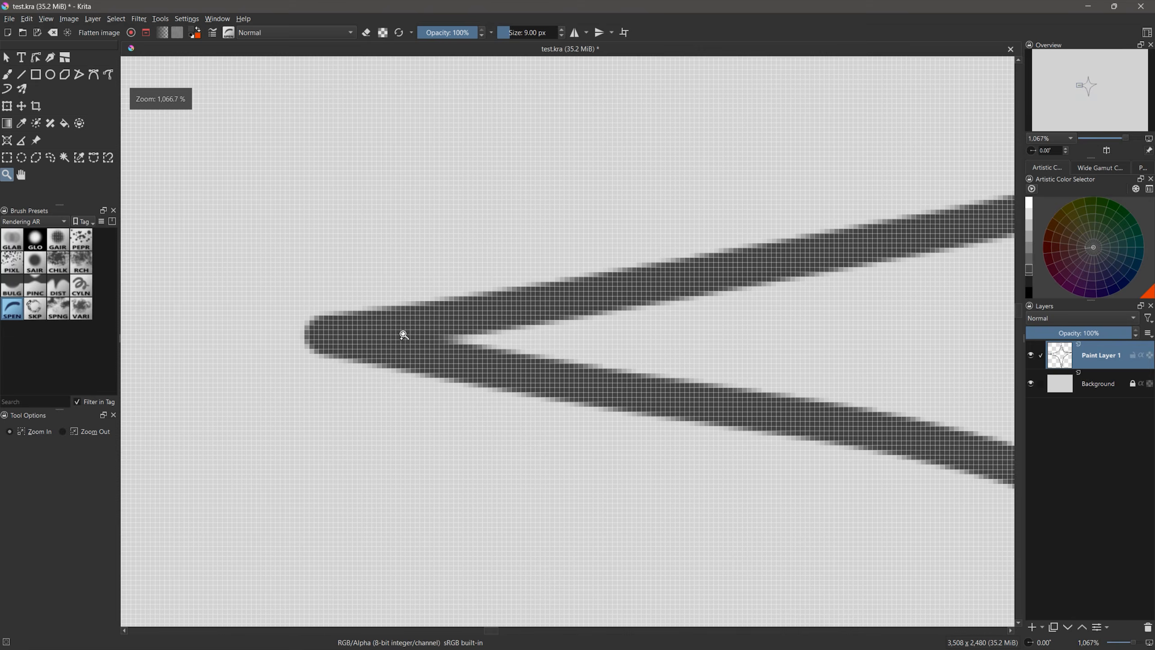
scroll(403, 334, "down", 8)
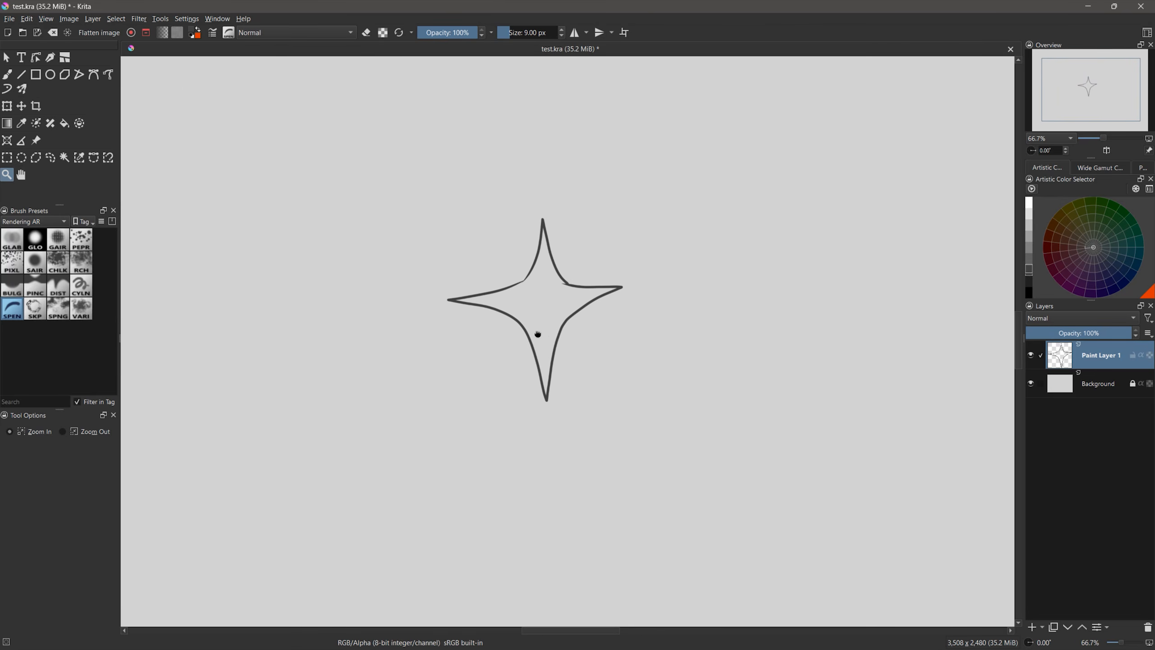
left_click_drag(538, 334, 539, 337)
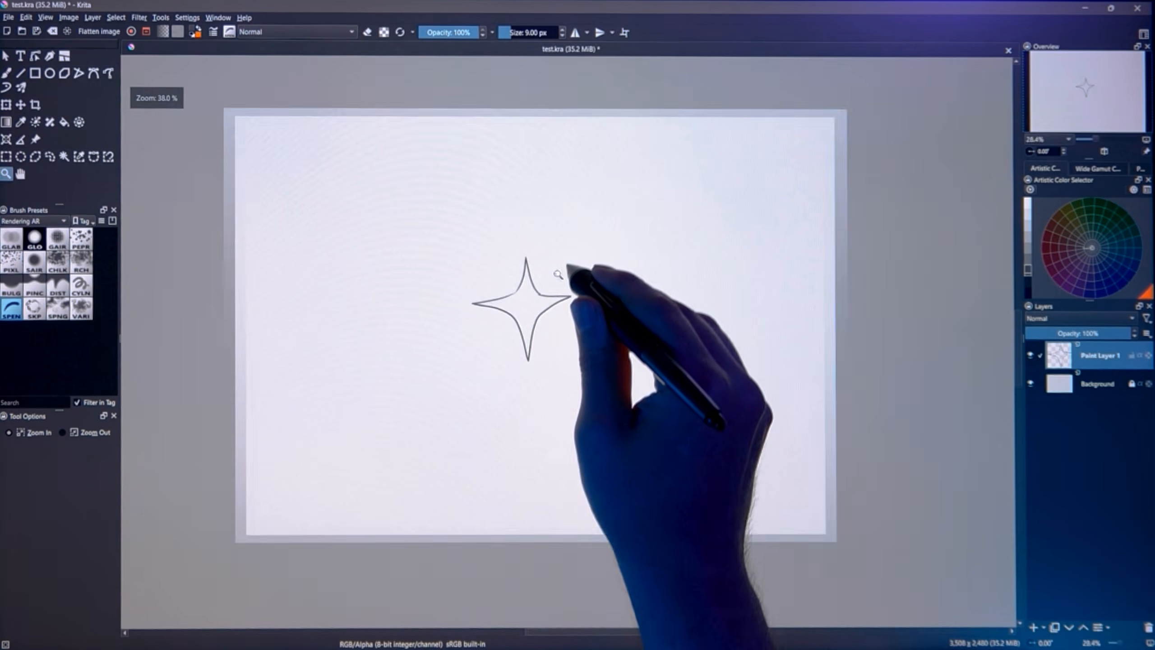
left_click_drag(567, 271, 591, 291)
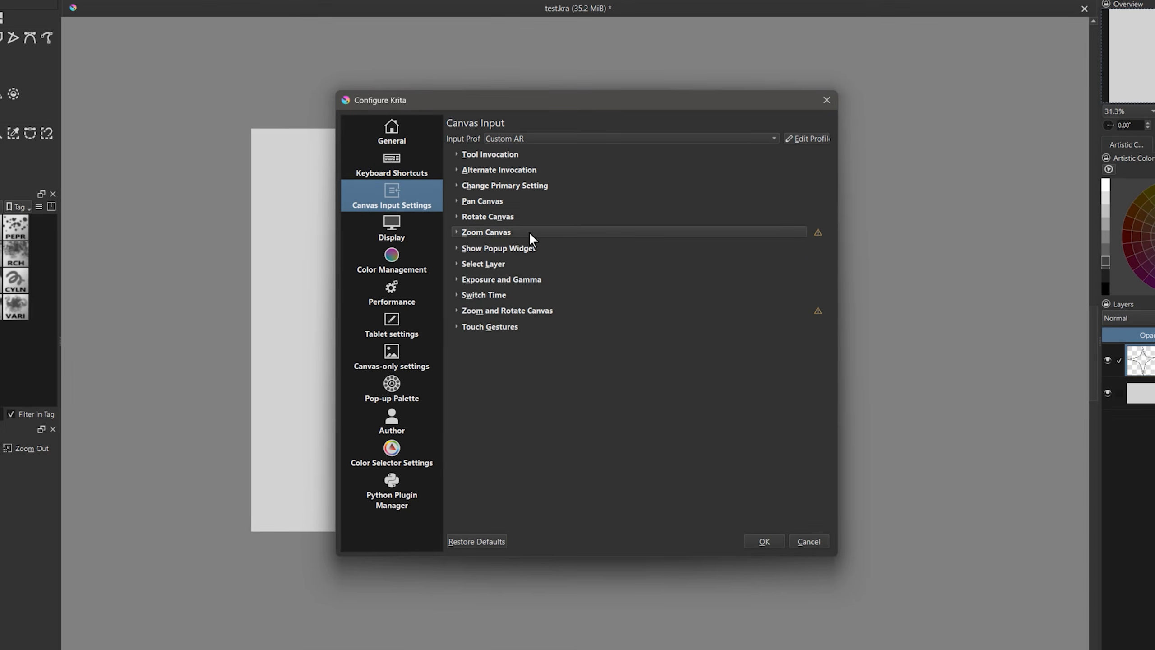
Open the Zoom Canvas section of the canvas input settings
left_click(672, 231)
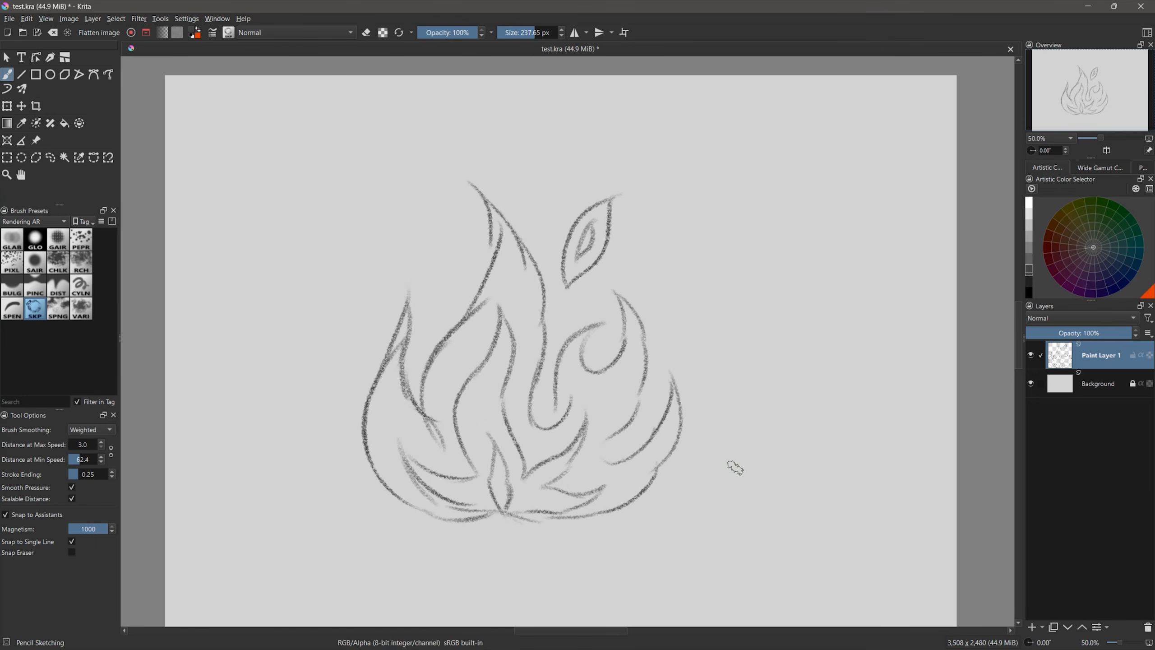
Add a color overlay mask to Paint Layer 1 with the flame sketch and set its color to blue #3d93ec
left_click(1041, 627)
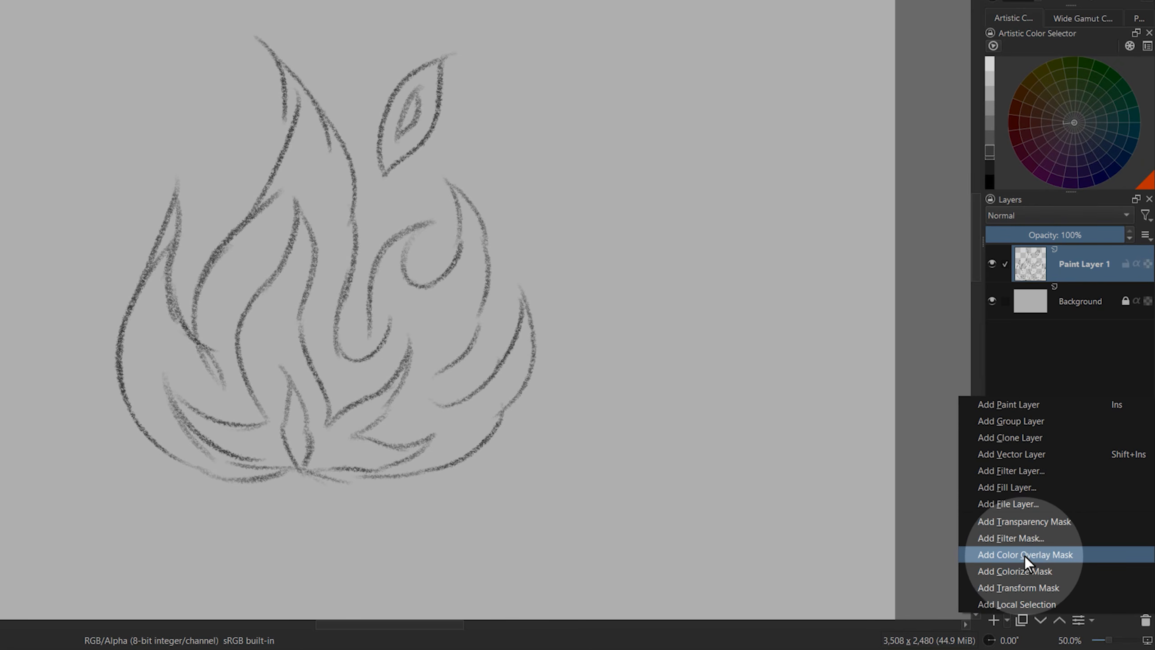
left_click(1024, 555)
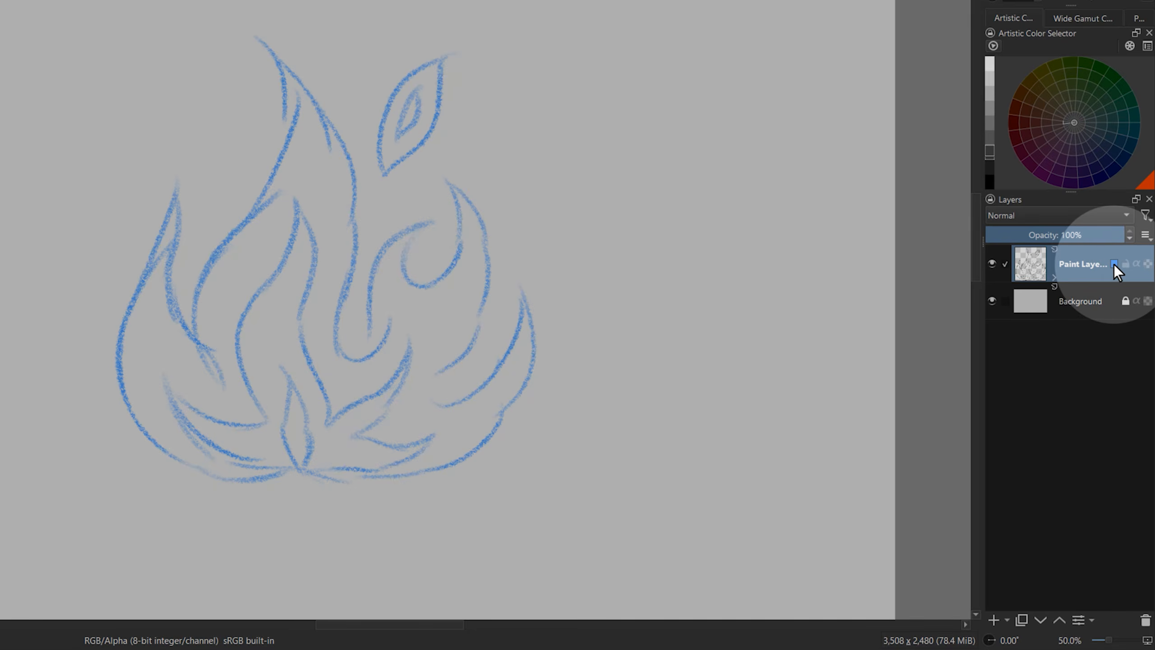
left_click(1113, 264)
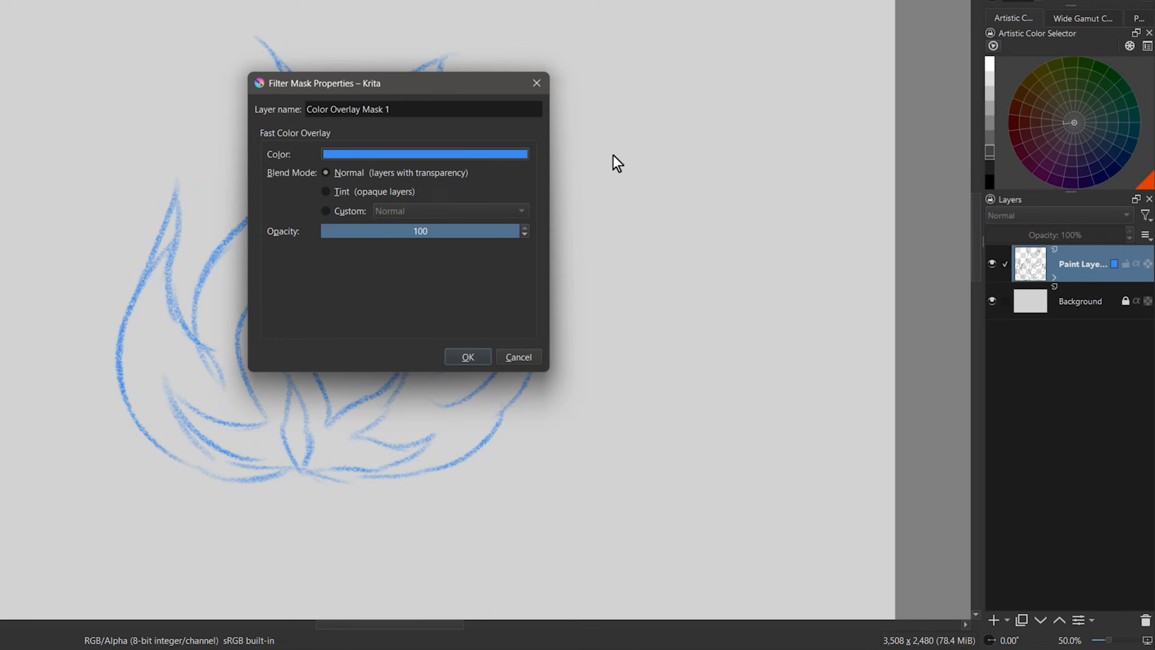
left_click_drag(462, 82, 854, 84)
left_click(739, 155)
left_click(668, 164)
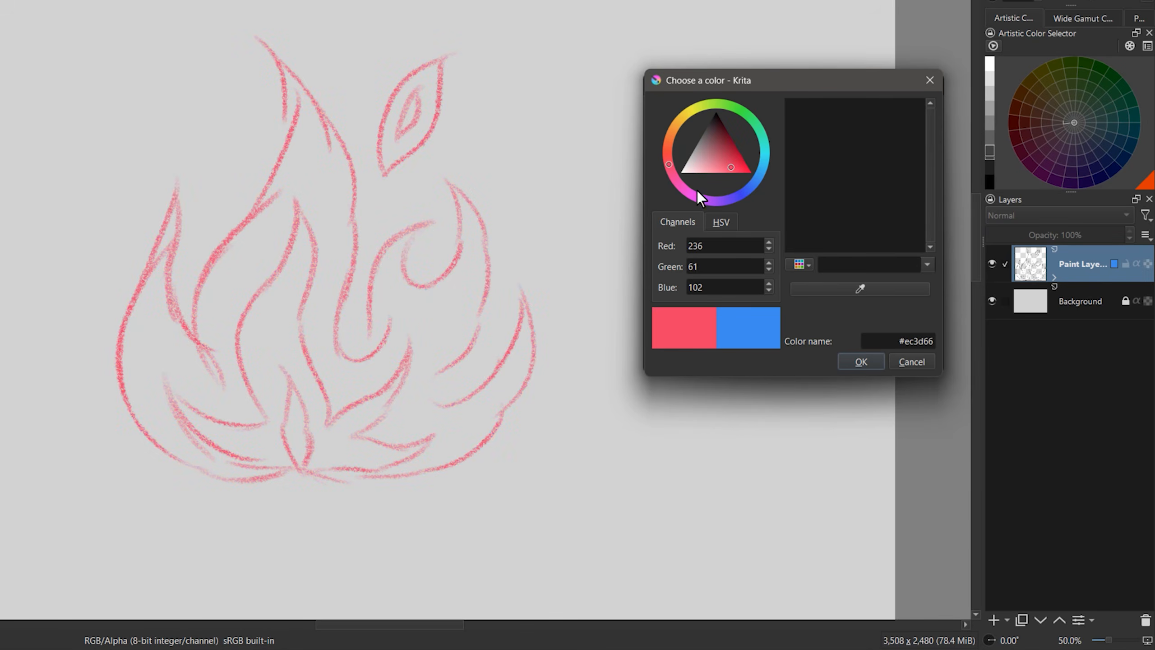
mouse_move(696, 191)
left_mouse_down()
mouse_move(720, 202)
mouse_move(759, 177)
left_mouse_up()
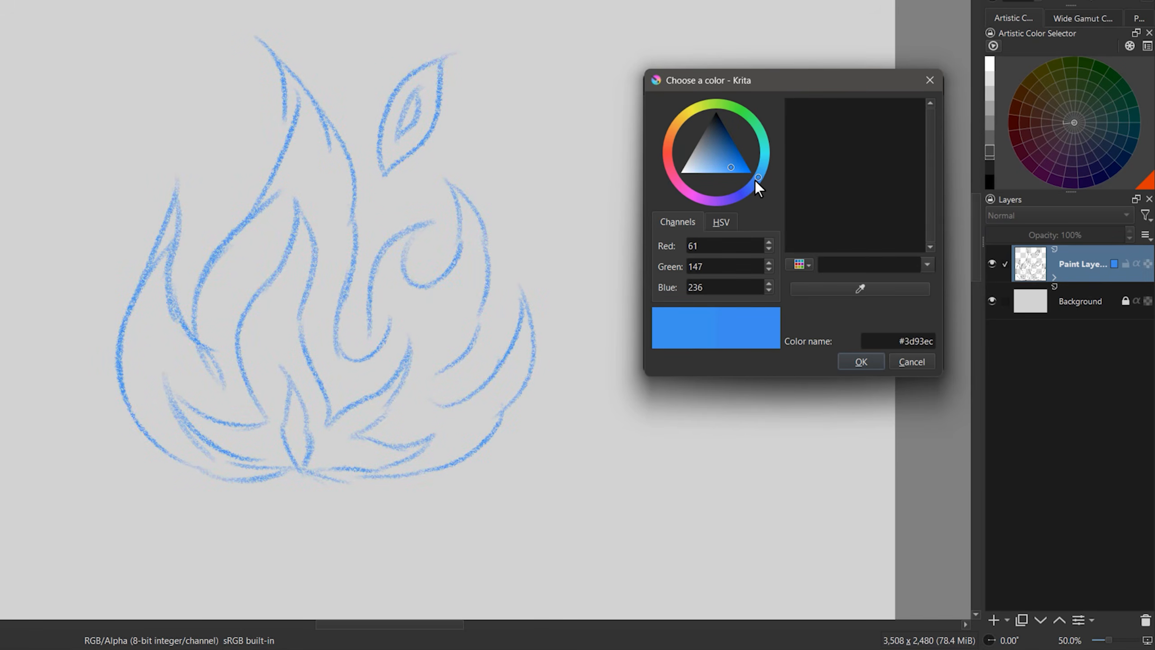
mouse_move(909, 234)
left_mouse_down()
mouse_move(768, 234)
mouse_move(919, 234)
left_mouse_up()
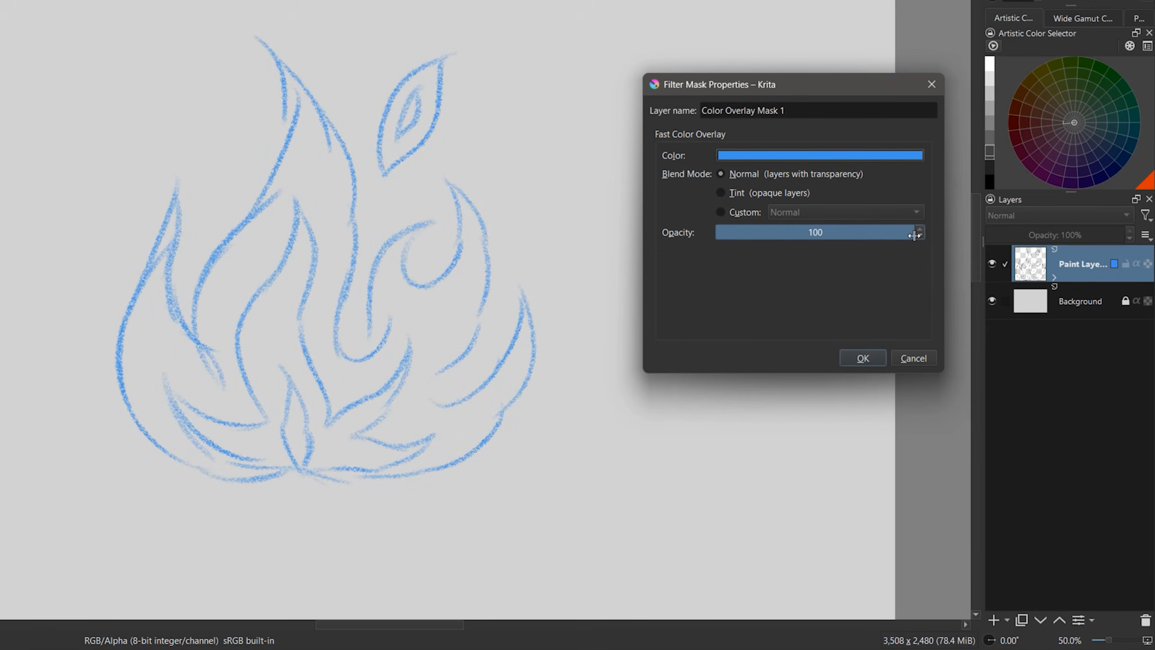
key("Return")
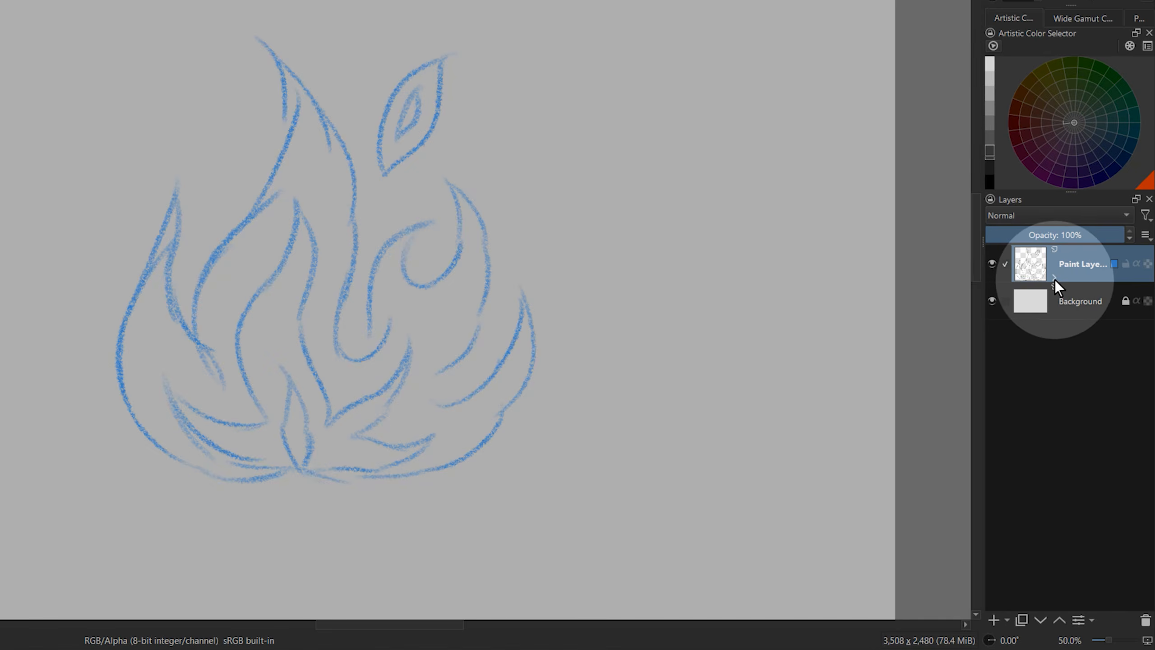
Expand Paint Layer 1 and toggle its color overlay mask off and on to compare the sketch with and without it
left_click(1054, 277)
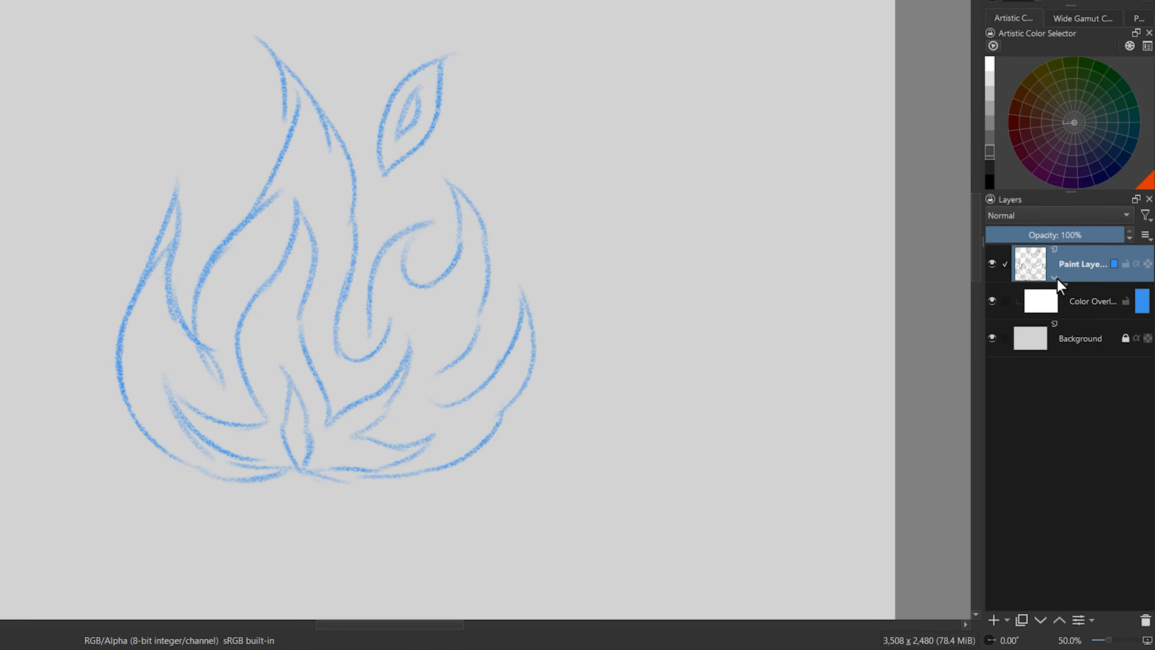
left_click(992, 301)
left_click(992, 301)
left_click(992, 301)
left_click(992, 301)
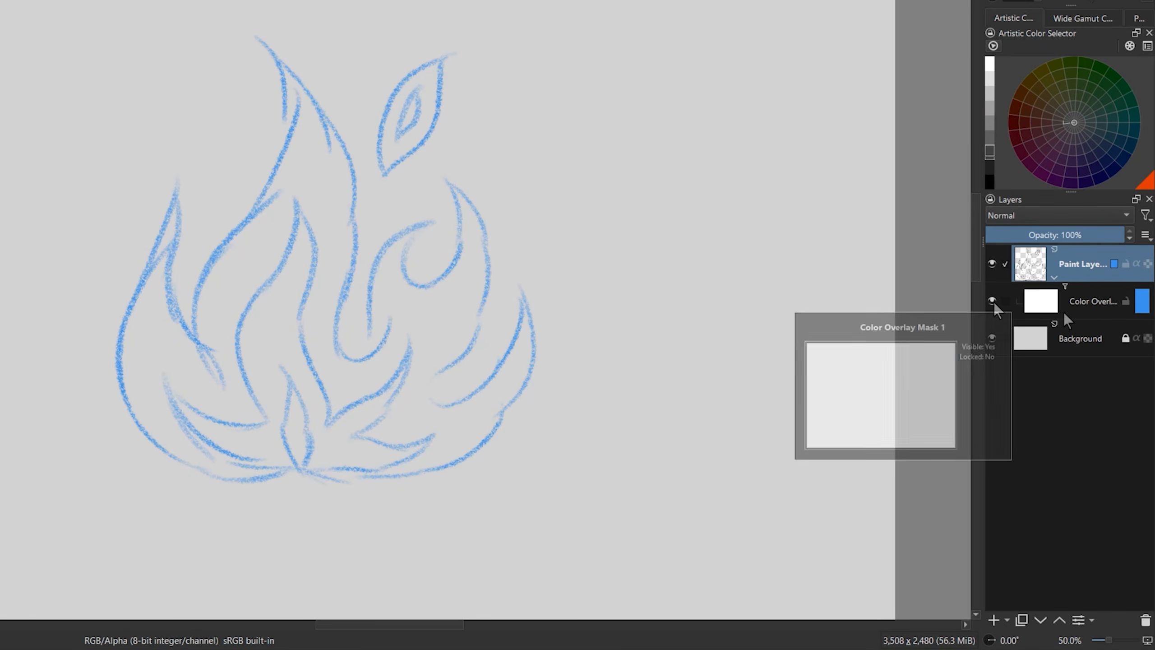
Paint black across the flame on the color overlay mask with the Airbrush Soft brush
left_click(1046, 302)
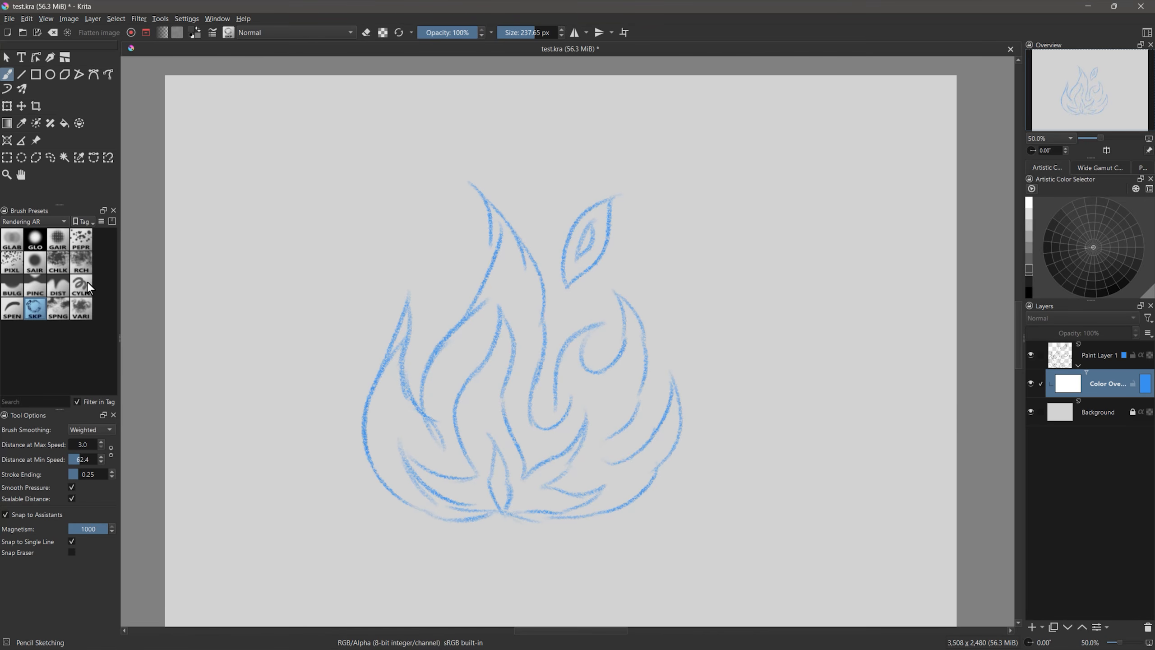
left_click(35, 262)
left_click(1028, 292)
mouse_move(464, 332)
left_mouse_down()
mouse_move(607, 244)
mouse_move(479, 256)
mouse_move(471, 202)
mouse_move(358, 341)
mouse_move(543, 319)
mouse_move(766, 346)
left_mouse_up()
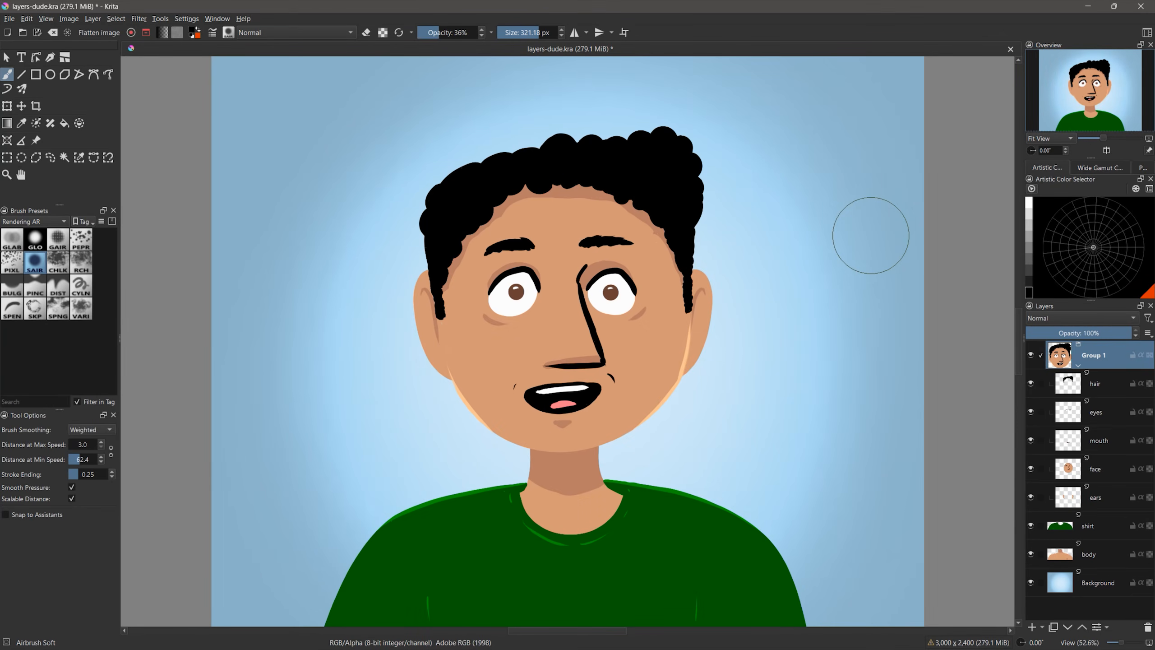
Try a perspective transform on Group 1 by moving both right corners of the head inward
key("ctrl+t")
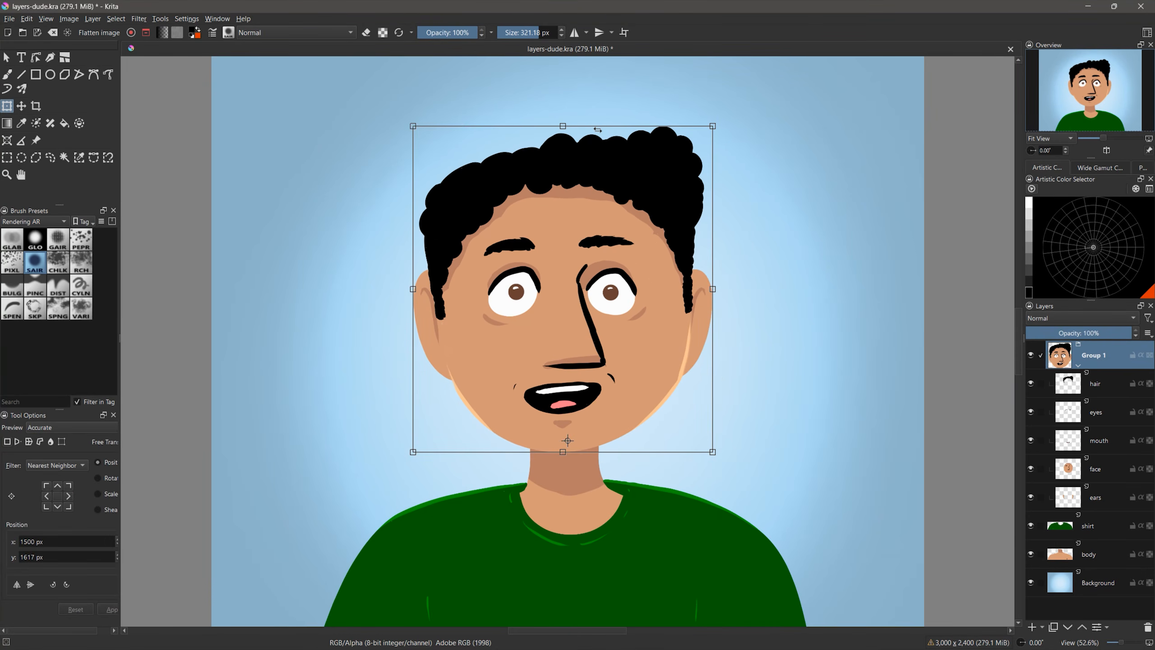
left_click(17, 441)
left_click_drag(712, 126, 713, 152)
left_click_drag(712, 452, 712, 426)
Try to warp the head group by pulling the center anchor point to the left
left_click(29, 441)
left_click(6, 441)
left_click(29, 441)
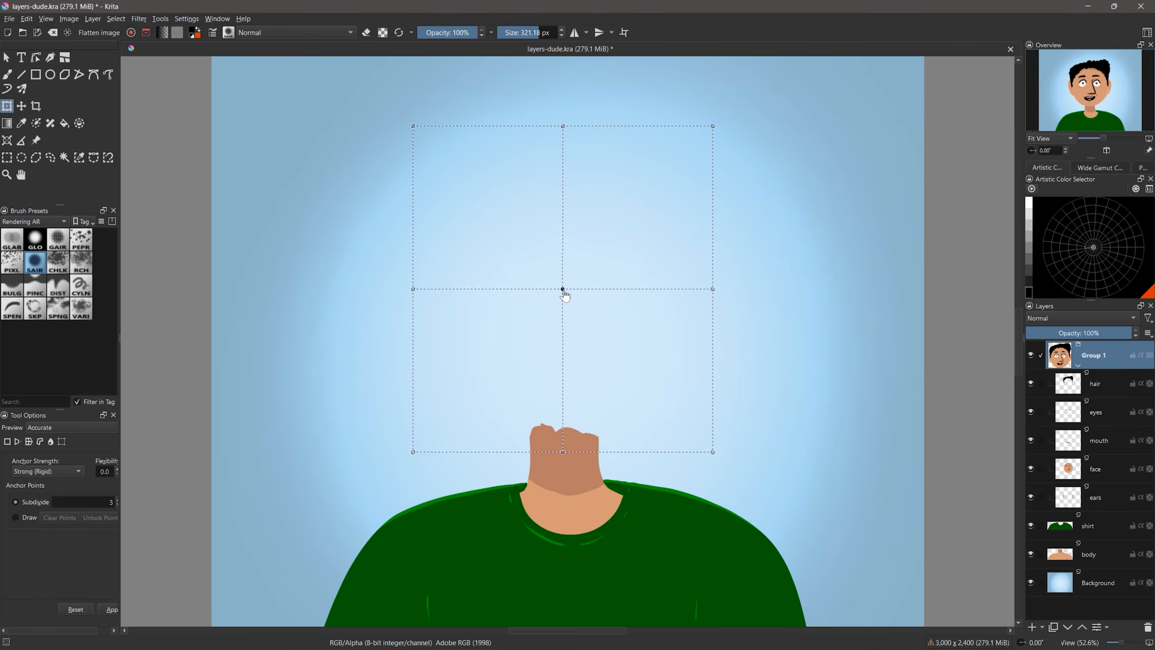
mouse_move(563, 289)
left_mouse_down()
mouse_move(641, 308)
mouse_move(517, 294)
left_mouse_up()
Shrink both eyes with reversed Liquify scaling, and enlarge the middle of the head with Reverse off and a 998.44 brush size
left_click(50, 441)
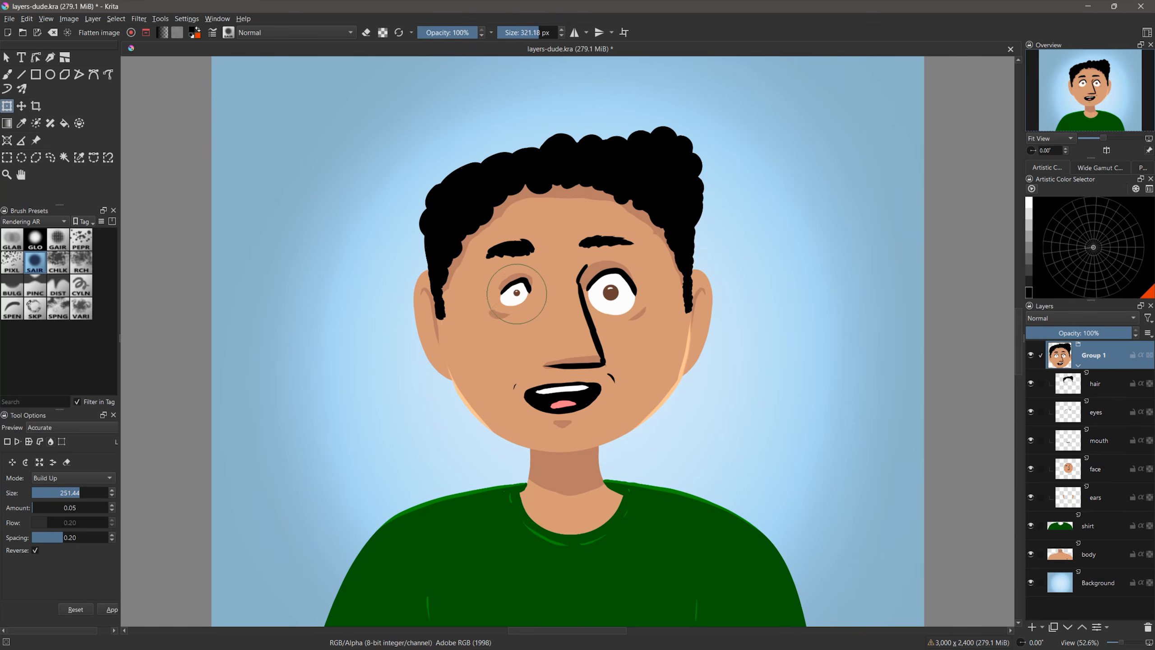
left_click_drag(611, 292, 612, 291)
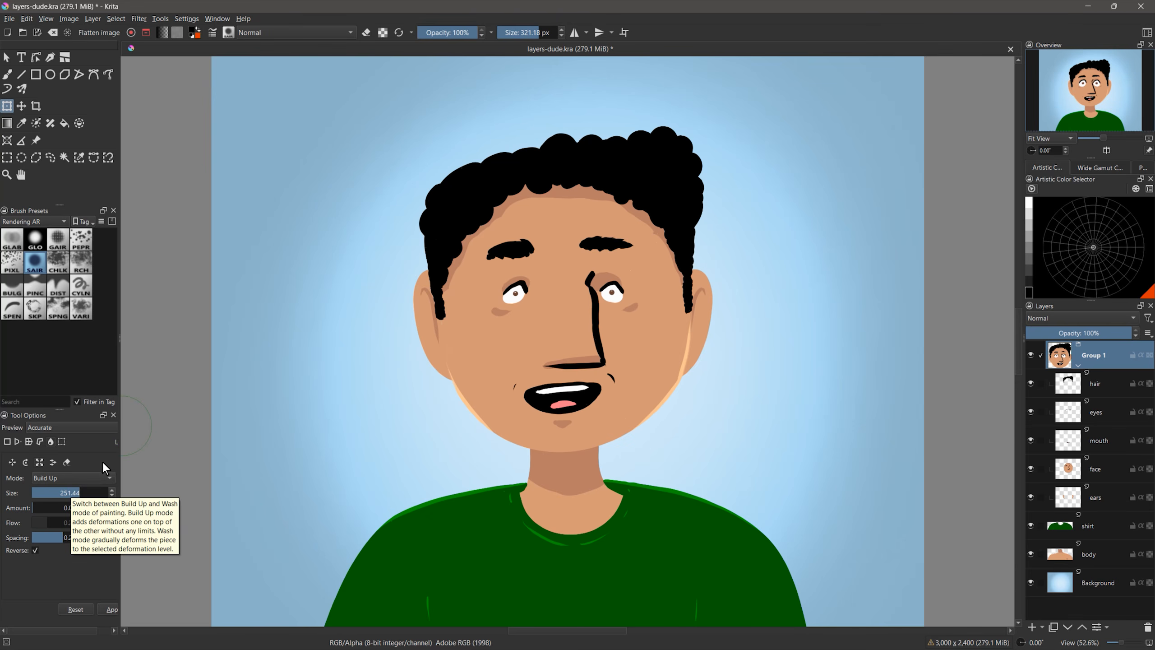
left_click(35, 550)
left_click_drag(535, 298, 713, 300)
left_click_drag(576, 315, 583, 321)
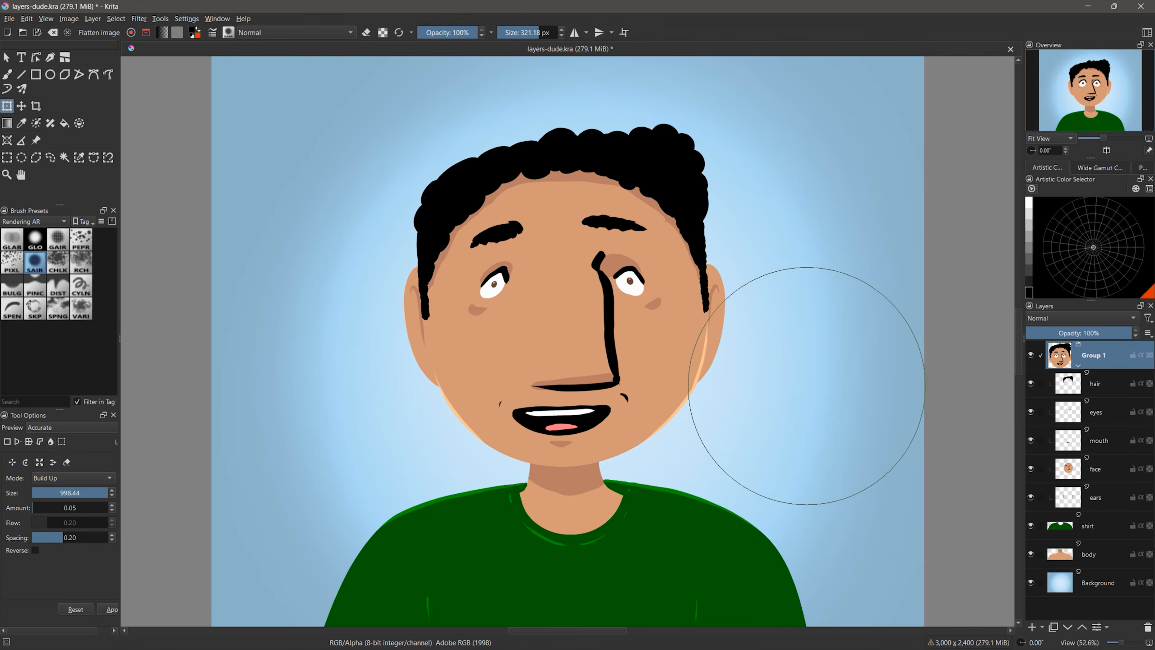
key("Return")
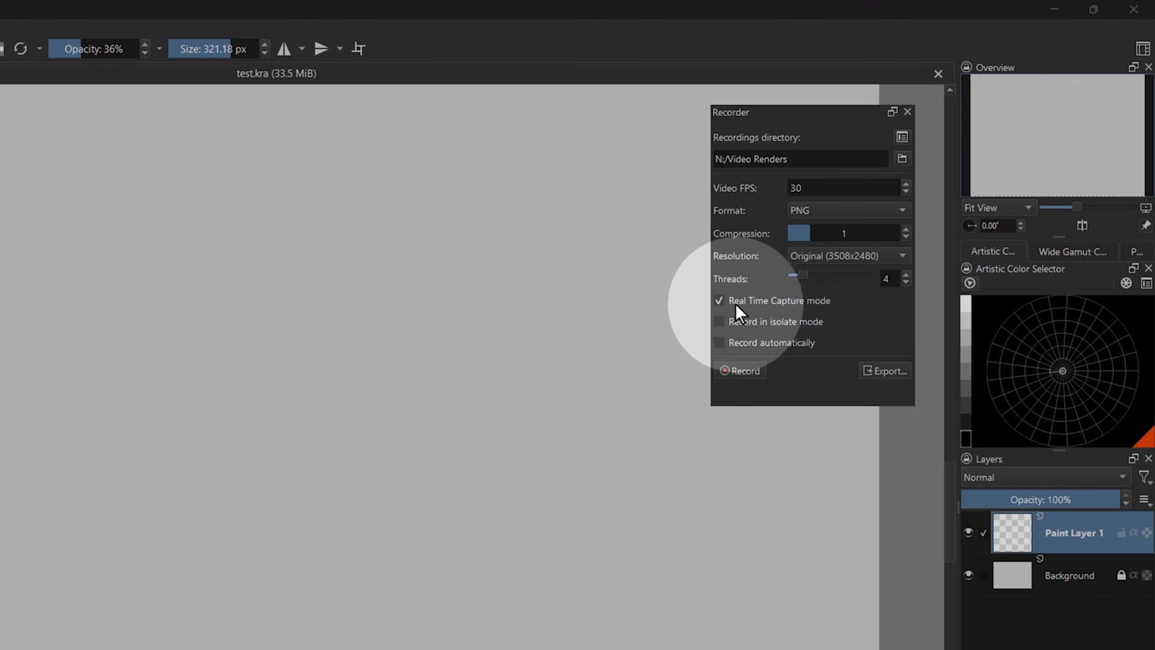
Open the Recorder's Video FPS value for editing
mouse_move(735, 305)
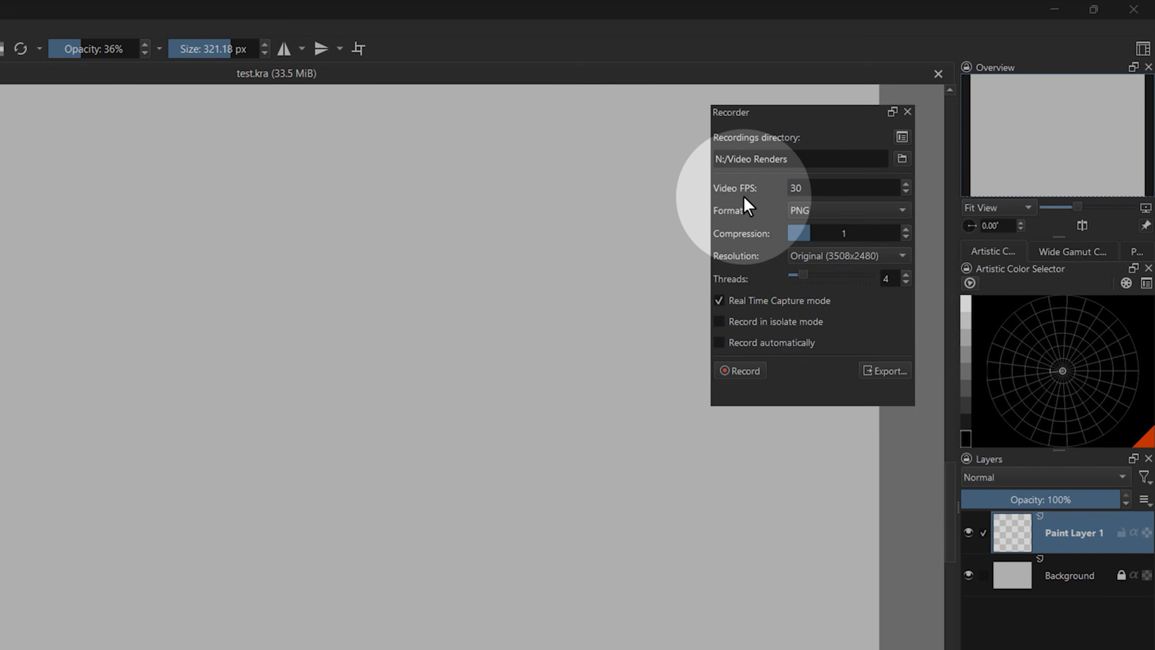
double_click(809, 187)
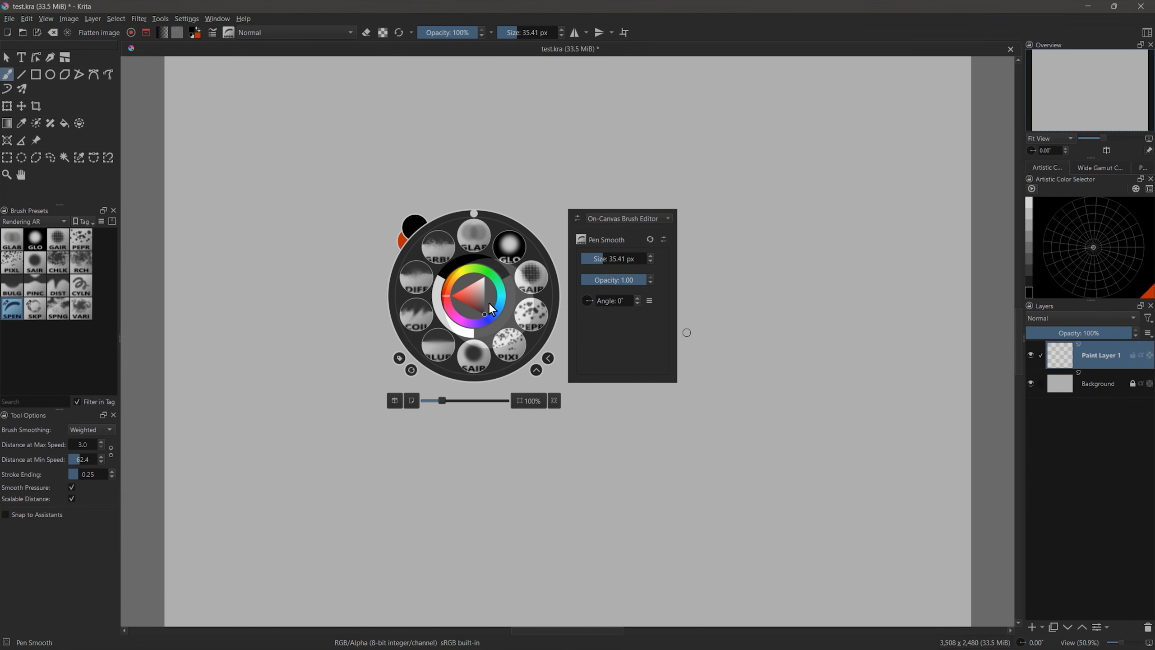
Switch to the canvas-only view of test.kra and open the popup palette over the canvas
left_click(706, 234)
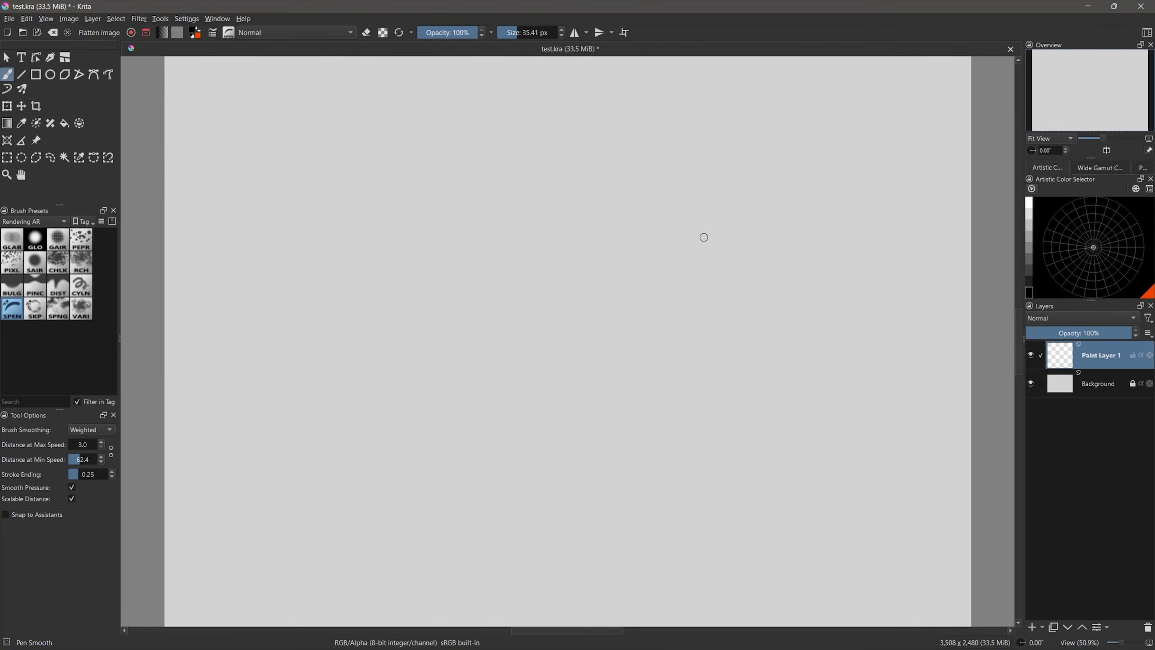
key("Tab")
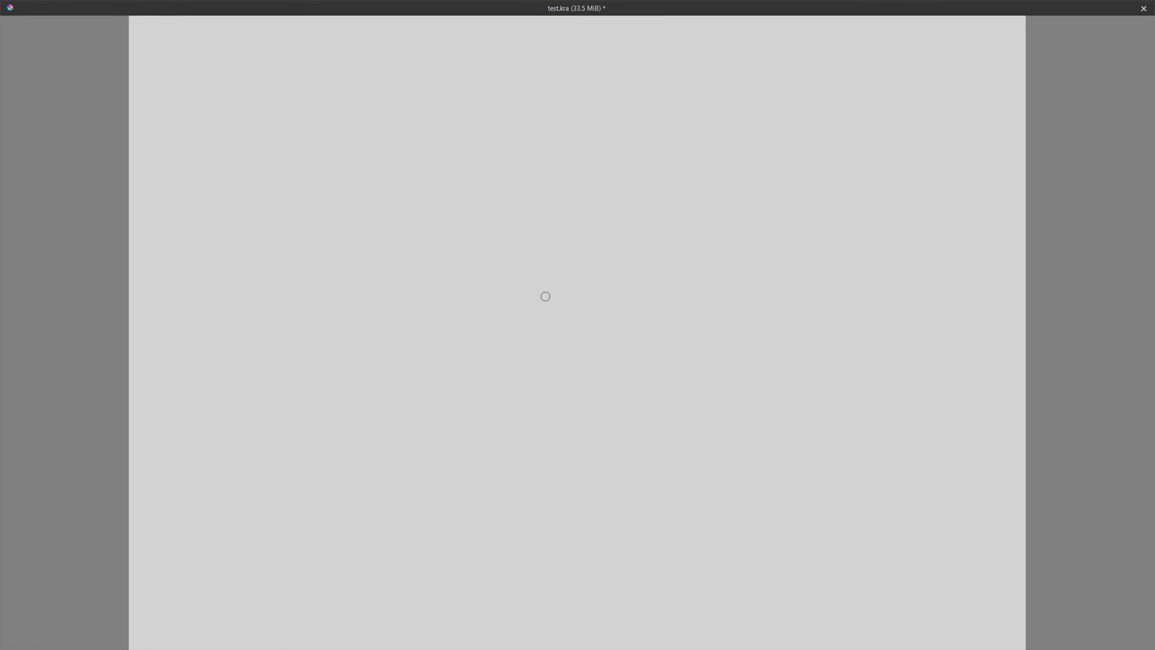
right_click(540, 305)
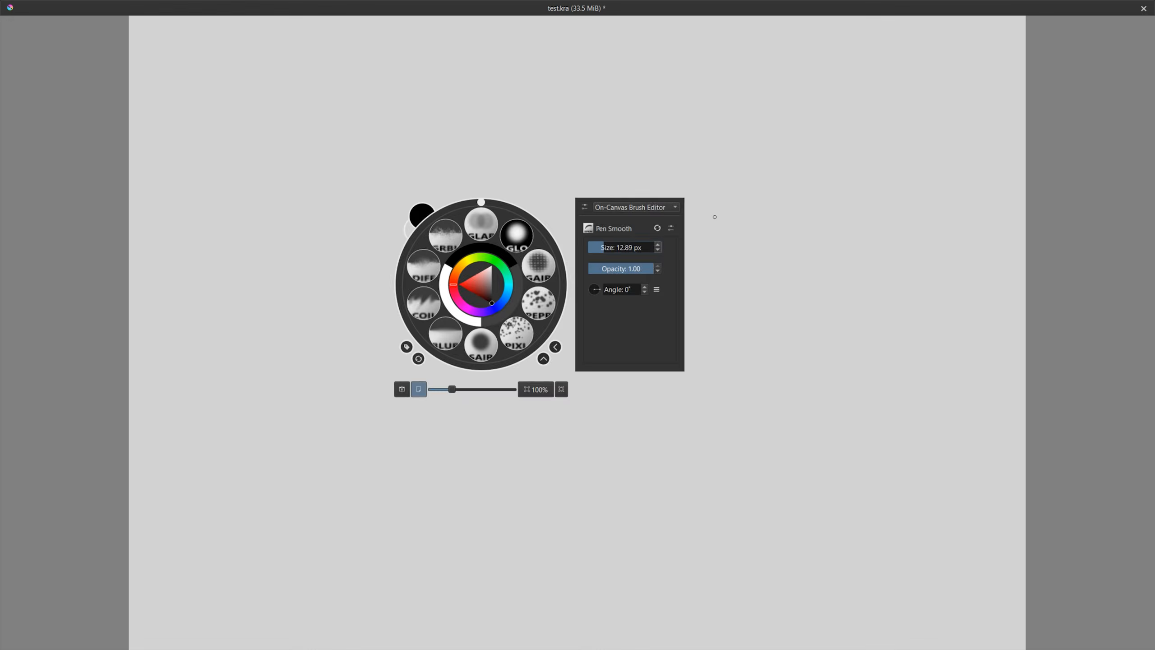
Draw a thin zigzag with the Pen Smooth brush at 12.89 px and a thicker one beside it at 82.02 px
left_click(711, 227)
mouse_move(712, 230)
left_mouse_down()
mouse_move(773, 273)
mouse_move(775, 350)
left_mouse_up()
right_click(519, 270)
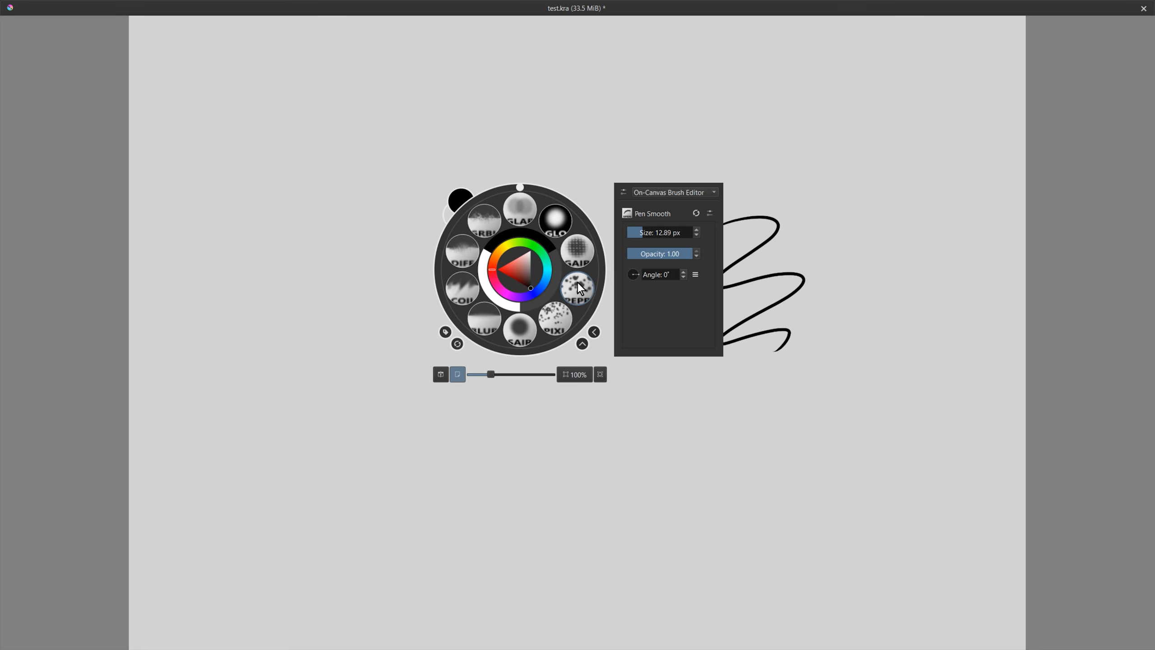
left_click(738, 213)
mouse_move(775, 198)
left_mouse_down()
mouse_move(818, 299)
mouse_move(803, 364)
left_mouse_up()
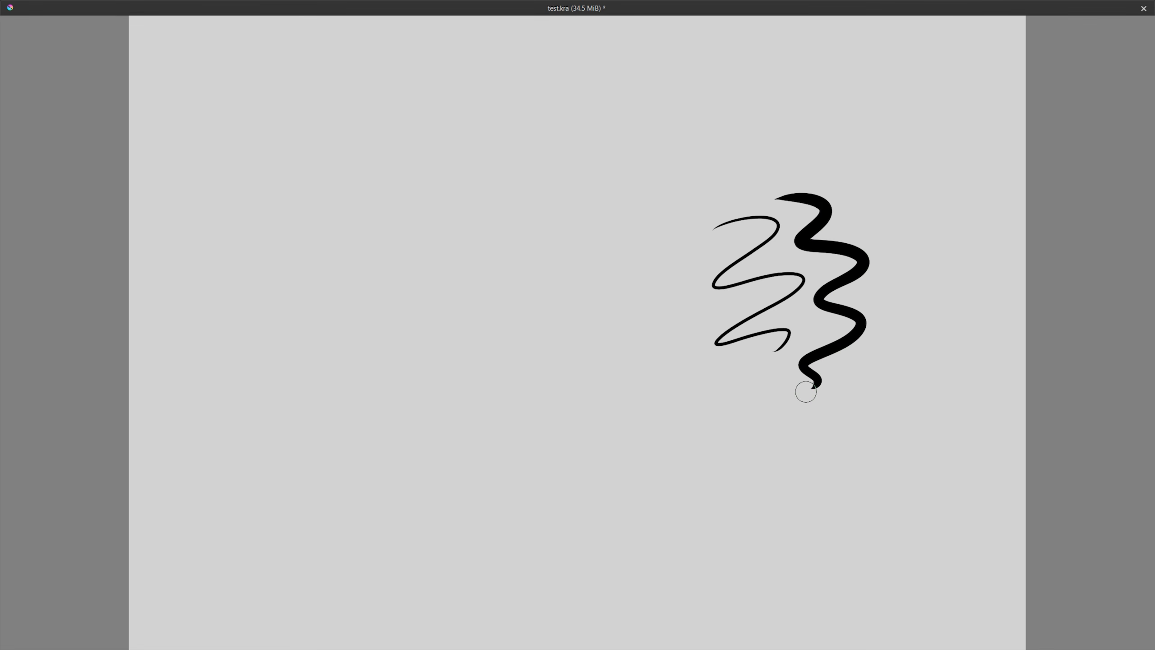
Reload the Pen Smooth preset to its original 9.00 px size and clear both zigzags from the layer
right_click(660, 274)
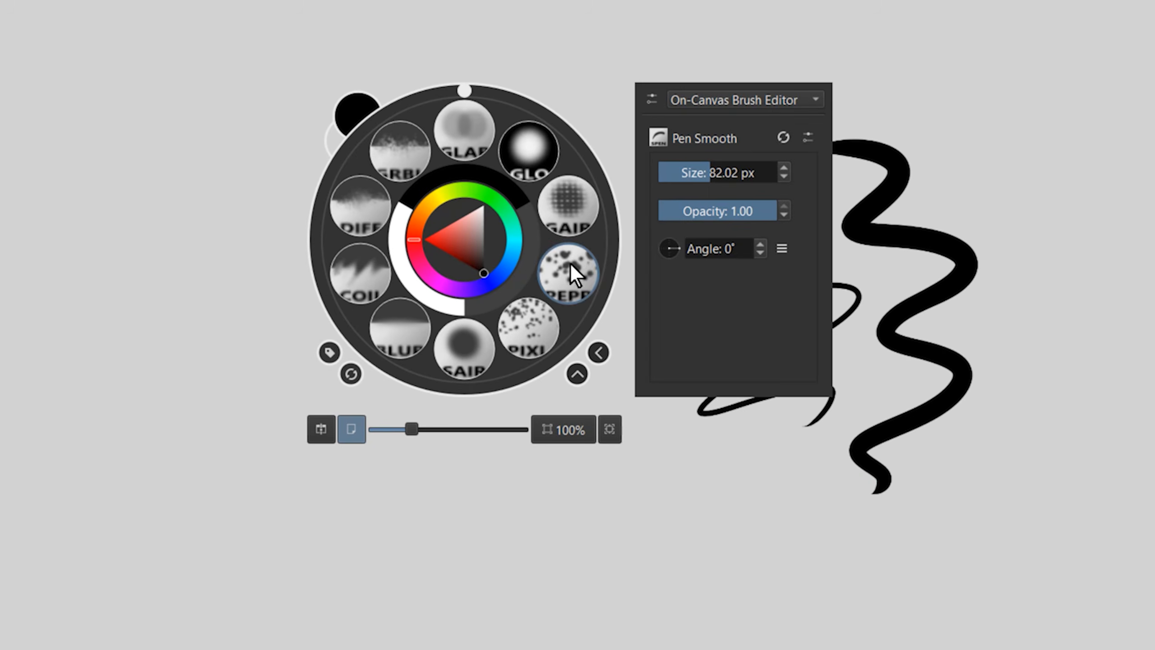
left_click(807, 137)
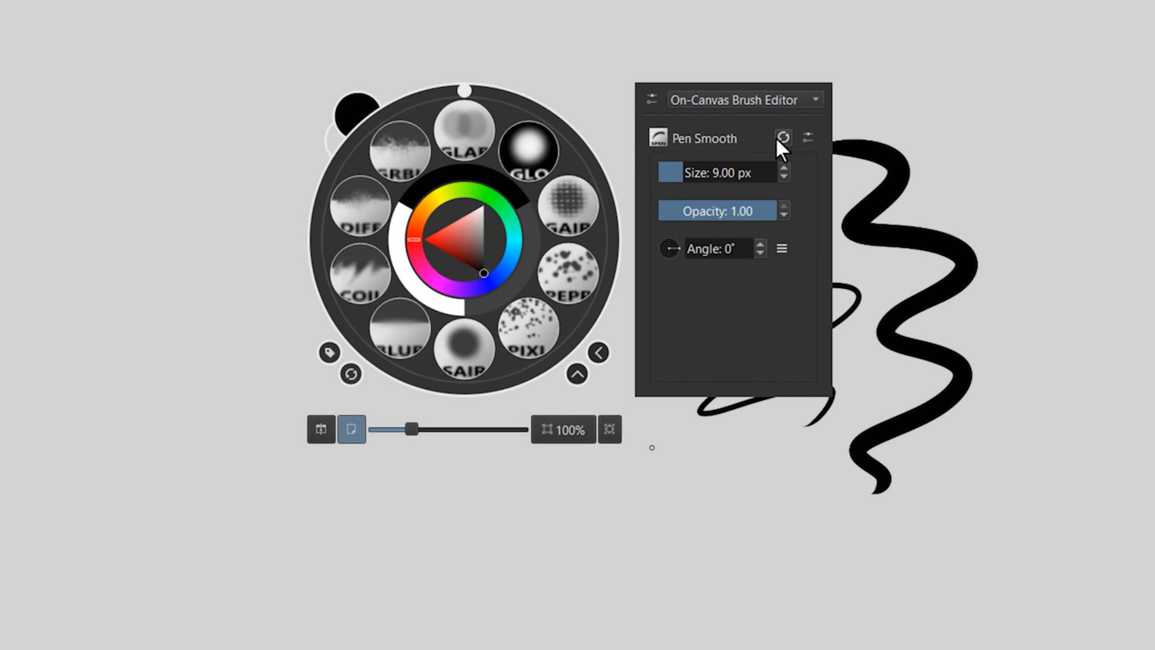
key("Delete")
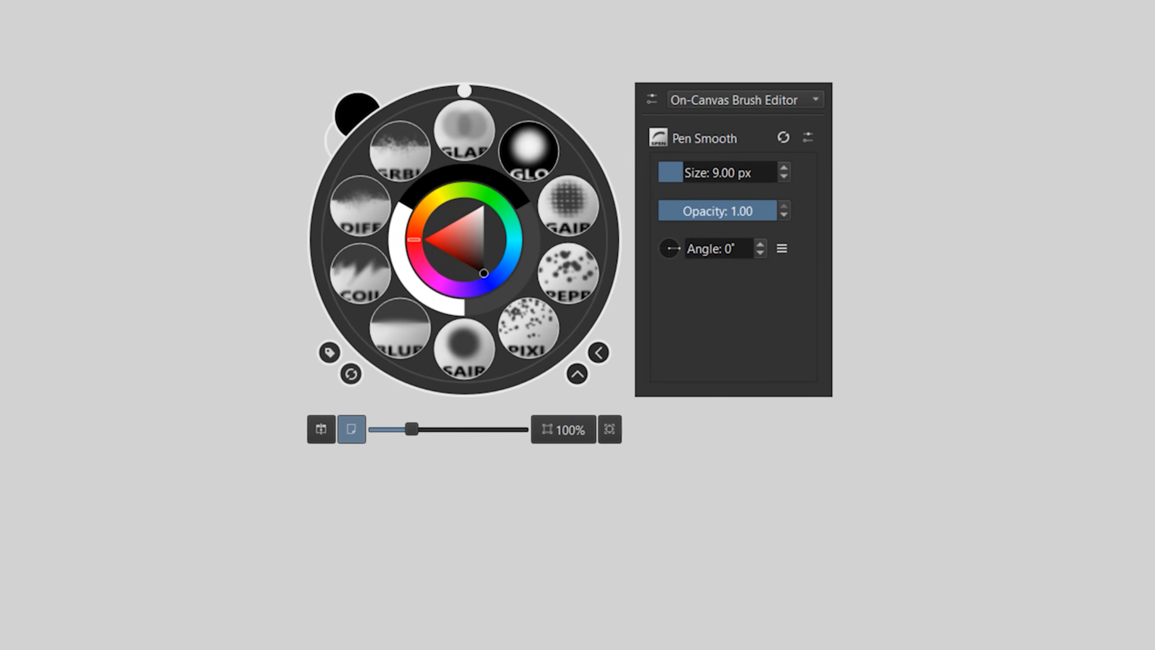
Switch the popup palette's docker to Layers and back to the On-Canvas Brush Editor
left_click(737, 100)
left_click(700, 118)
left_click(716, 98)
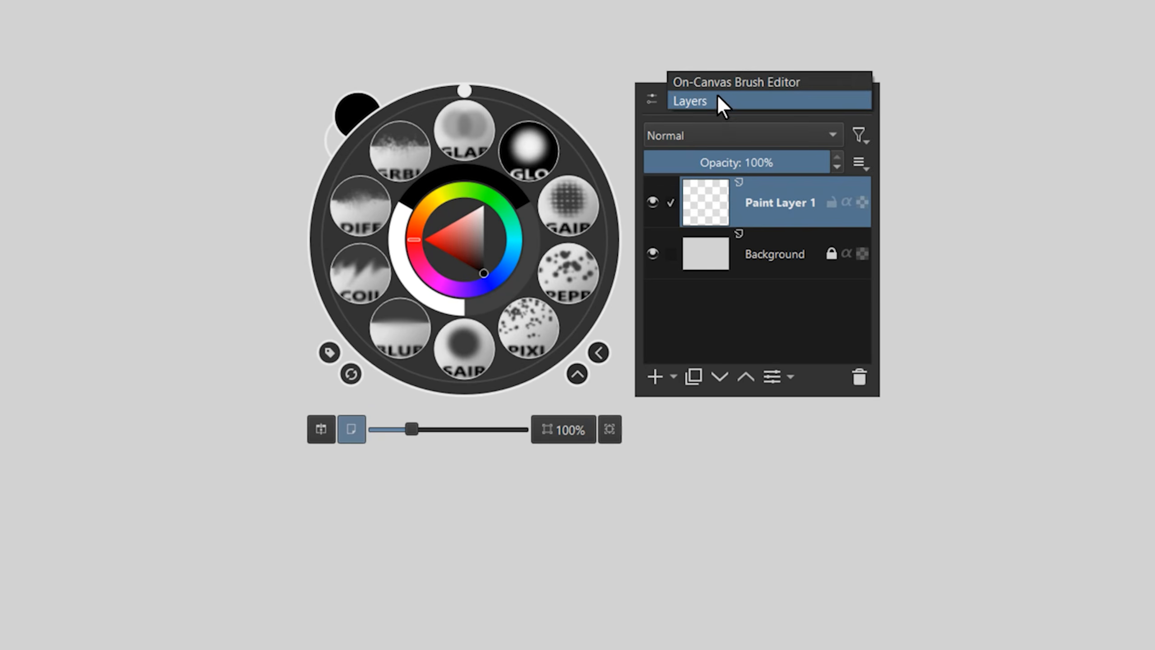
left_click(716, 81)
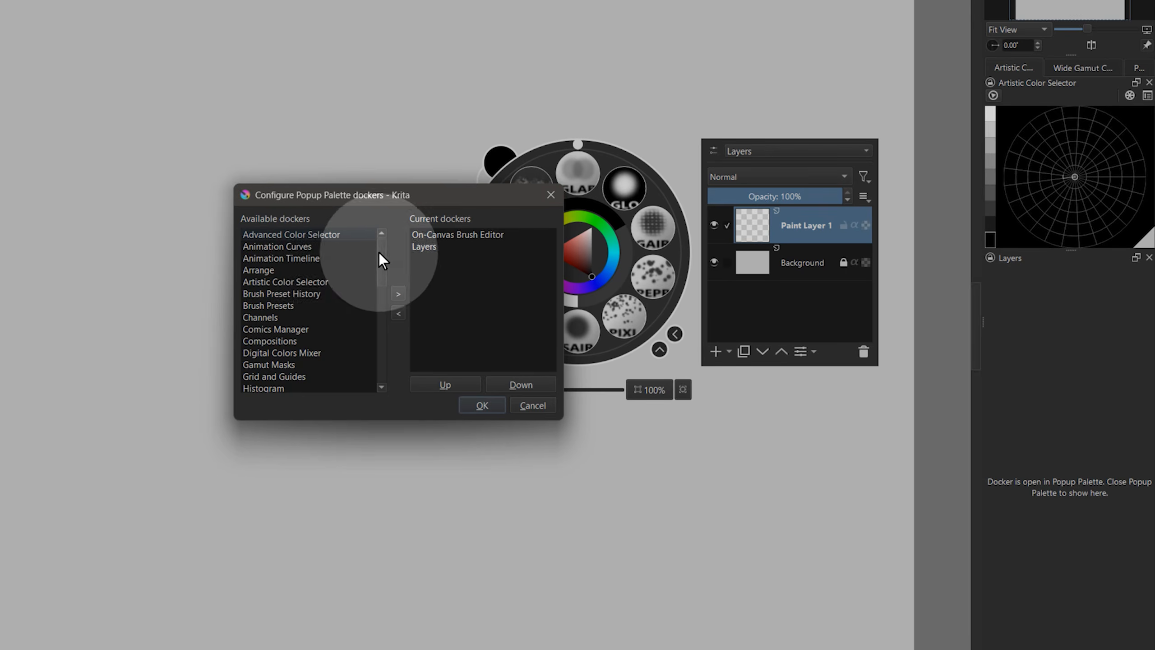
Add another docker from further down the available list to the popup palette's current dockers
left_click_drag(379, 253, 378, 365)
left_click(273, 329)
left_click(398, 293)
left_click(482, 405)
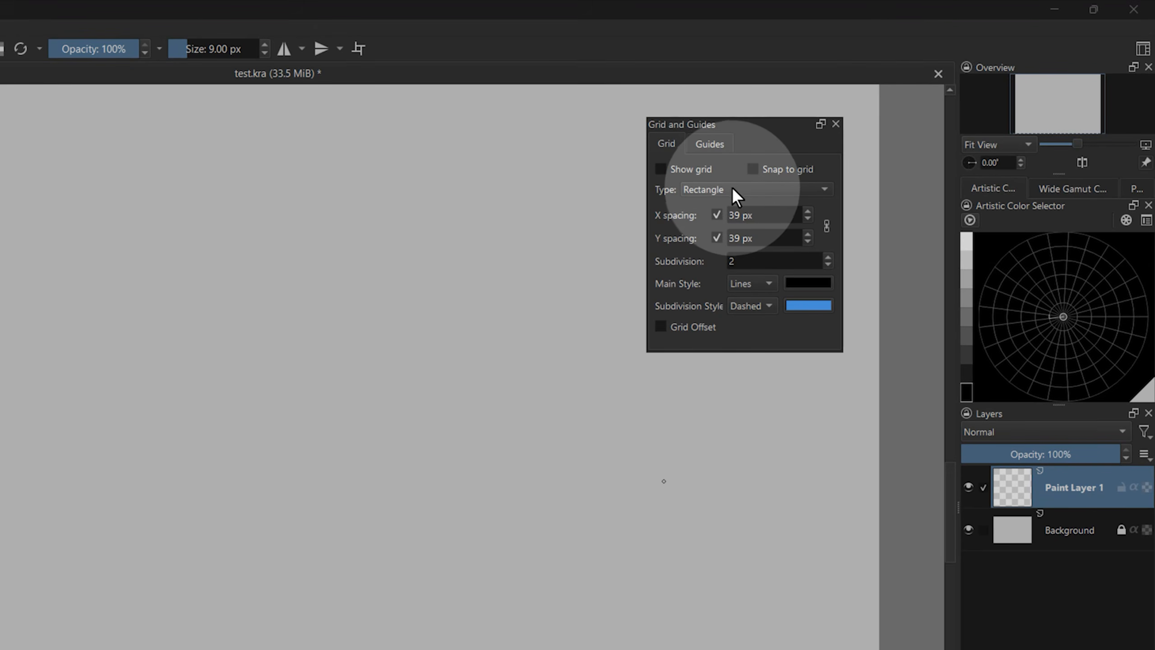
Show the rectangle grid on the canvas and turn off its X spacing
left_click(663, 171)
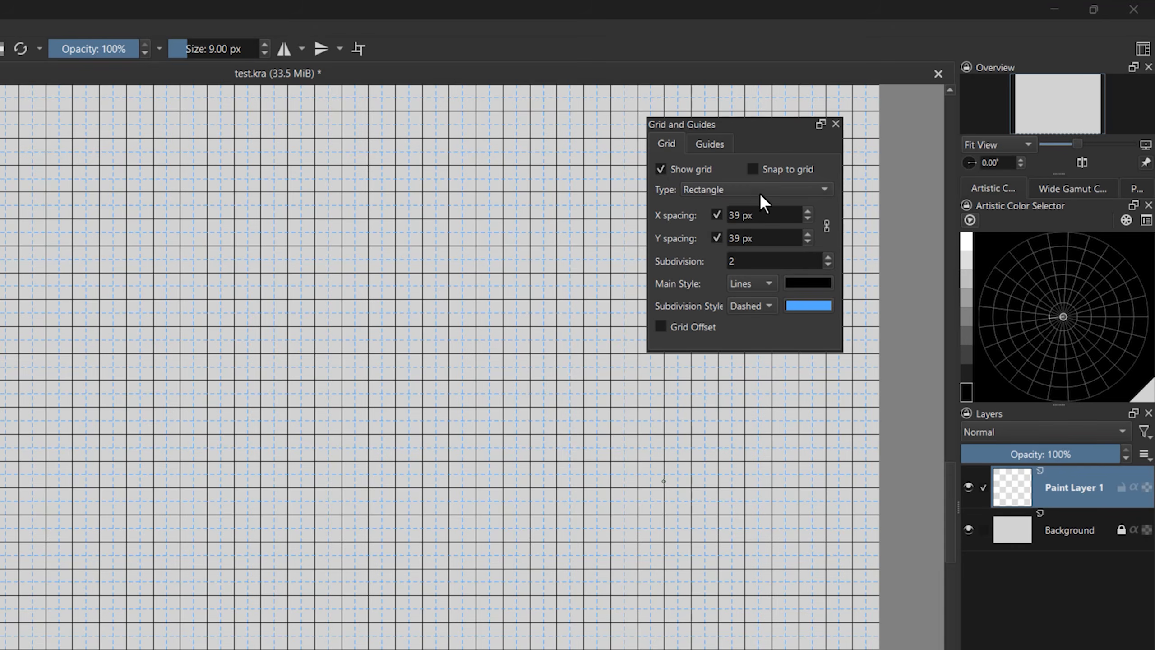
left_click(717, 238)
left_click(717, 237)
left_click(716, 215)
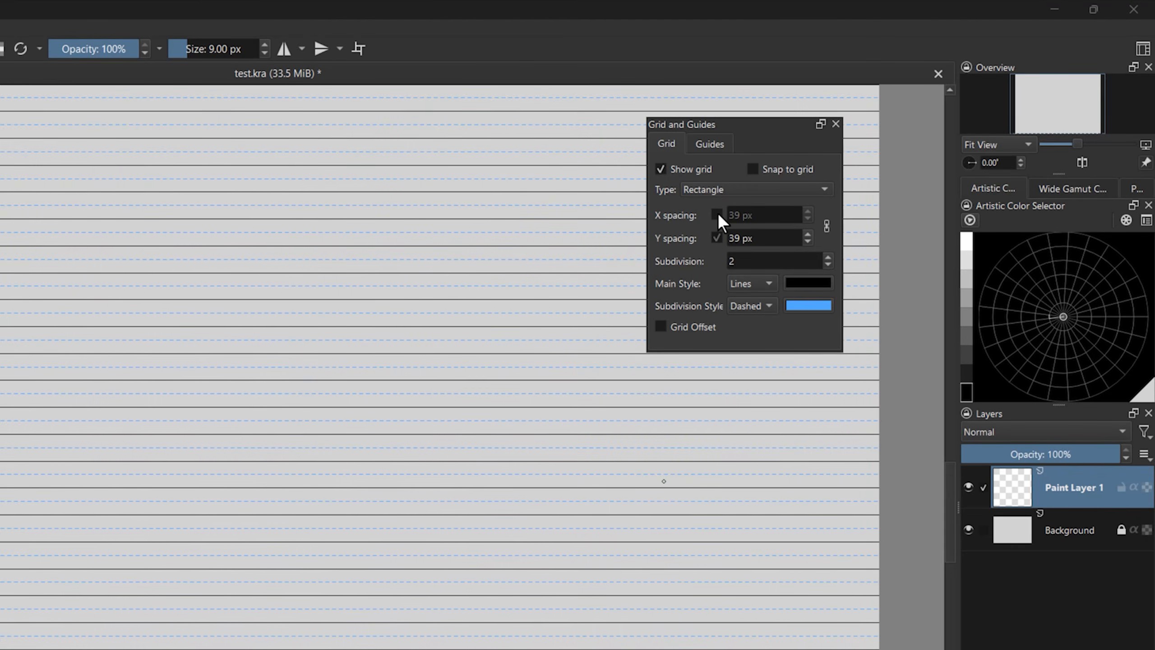
Hand-letter the word HAND between two solid grid lines, with a tall H and the smaller letters reaching the dashed line
left_click_drag(1077, 143, 1084, 144)
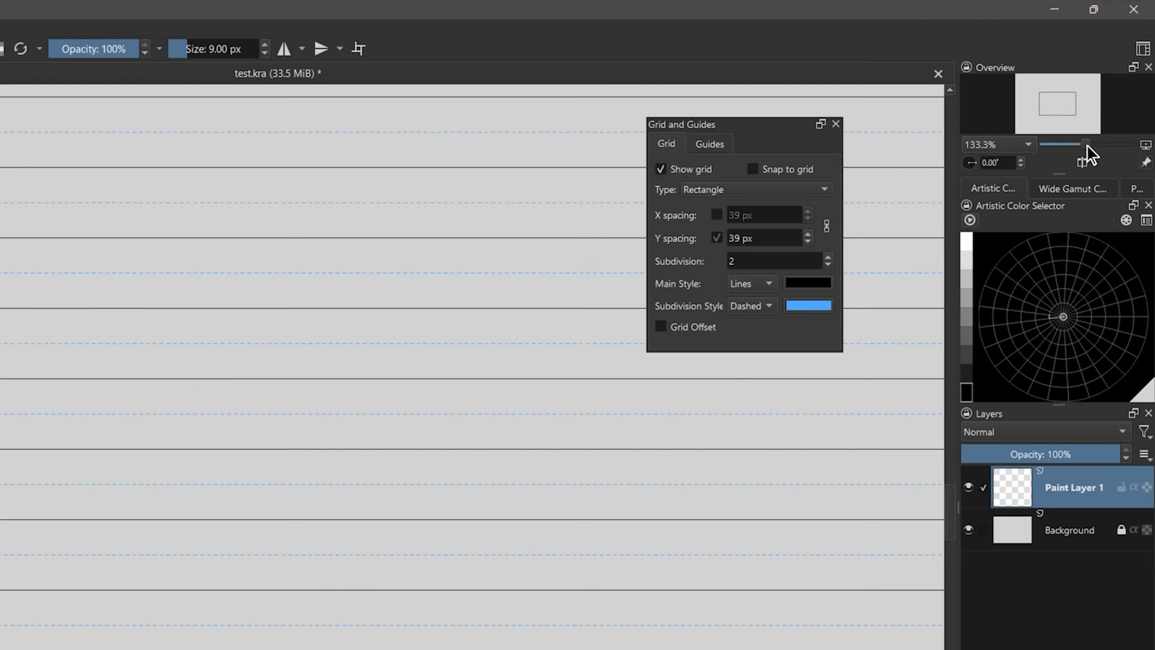
scroll(1097, 144, "up", 3)
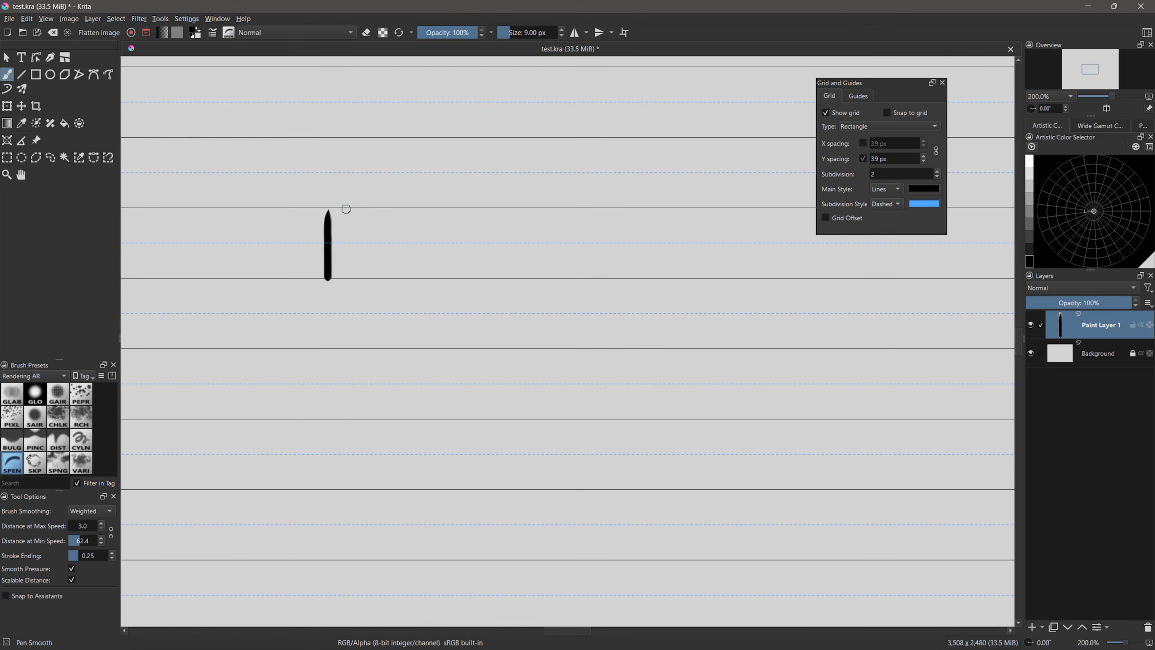
left_click_drag(358, 211, 358, 277)
mouse_move(333, 245)
left_mouse_down()
mouse_move(357, 268)
mouse_move(357, 243)
left_mouse_up()
mouse_move(369, 275)
left_mouse_down()
mouse_move(393, 274)
mouse_move(389, 262)
left_mouse_up()
left_click_drag(400, 273, 422, 242)
left_click_drag(434, 245, 434, 276)
Hand-letter the word LETTERING after HAND, with a tall L and the smaller letters reaching the dashed line
mouse_move(484, 209)
left_mouse_down()
mouse_move(480, 257)
mouse_move(507, 272)
left_mouse_up()
mouse_move(514, 247)
left_mouse_down()
mouse_move(532, 273)
mouse_move(535, 246)
left_mouse_up()
left_click_drag(550, 246, 549, 274)
left_click_drag(538, 247, 578, 243)
left_click_drag(582, 245, 581, 271)
left_click_drag(660, 242, 660, 278)
left_click_drag(675, 277, 692, 239)
left_click_drag(724, 247, 733, 268)
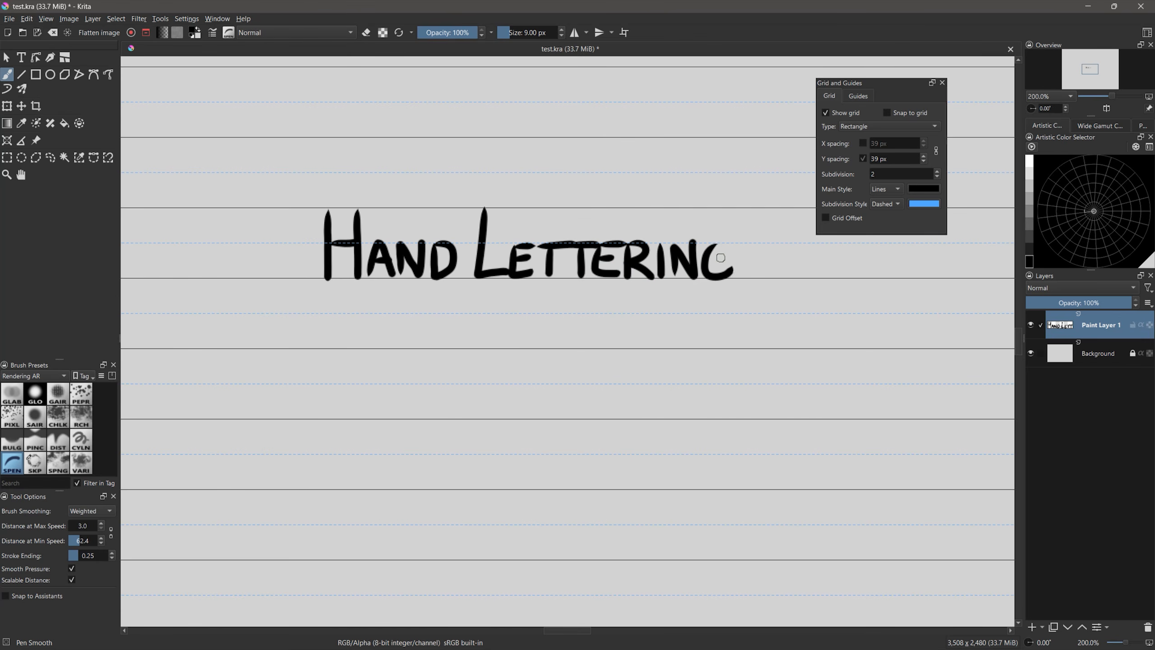
Change the grid type to Isometric and draw two diamond-shaped bases along the grid lines
left_click(865, 126)
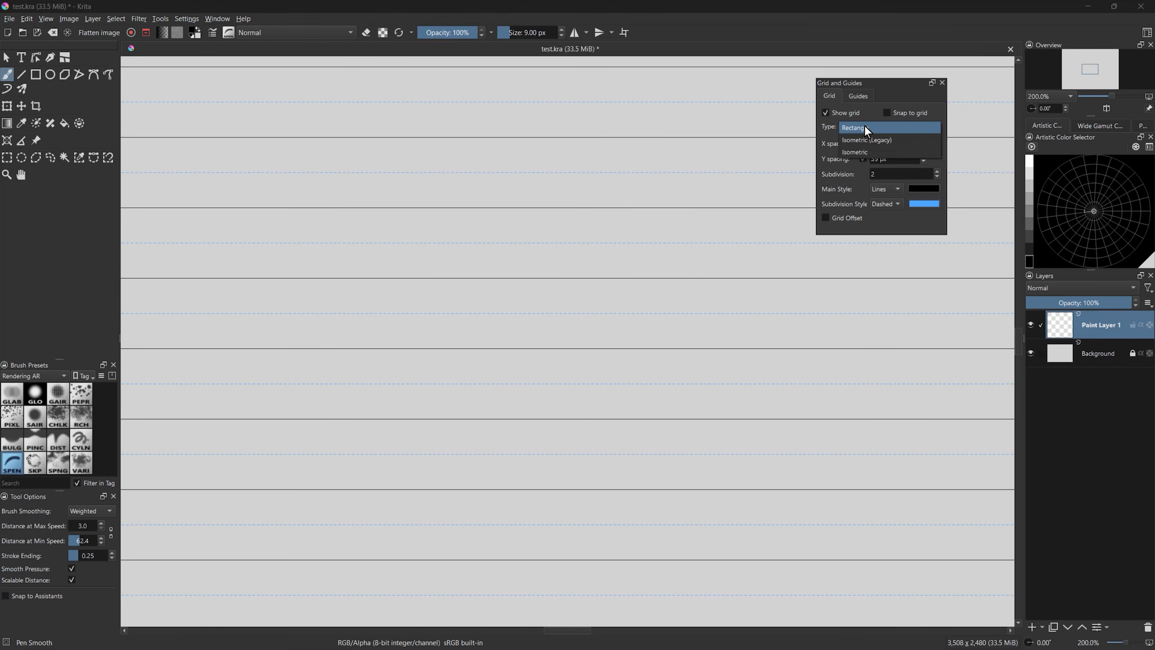
left_click(862, 137)
left_click_drag(486, 276, 569, 254)
left_click_drag(568, 255, 654, 274)
mouse_move(486, 277)
left_mouse_down()
mouse_move(567, 301)
mouse_move(653, 274)
left_mouse_up()
left_click_drag(656, 324, 742, 301)
left_click_drag(744, 300, 828, 324)
left_click_drag(659, 325, 748, 349)
left_click_drag(750, 348, 825, 325)
Draw a tree with a scalloped round crown on each diamond base and a winding path along the grid
left_click_drag(564, 217, 566, 279)
left_click_drag(562, 218, 566, 219)
left_click_drag(745, 254, 744, 319)
mouse_move(742, 252)
left_mouse_down()
mouse_move(774, 185)
mouse_move(744, 254)
left_mouse_up()
left_click_drag(568, 348, 233, 435)
Draw a box-shaped house with two windows and a door, following the isometric grid lines
left_click_drag(223, 207, 221, 263)
left_click_drag(224, 206, 307, 229)
left_click_drag(307, 231, 306, 275)
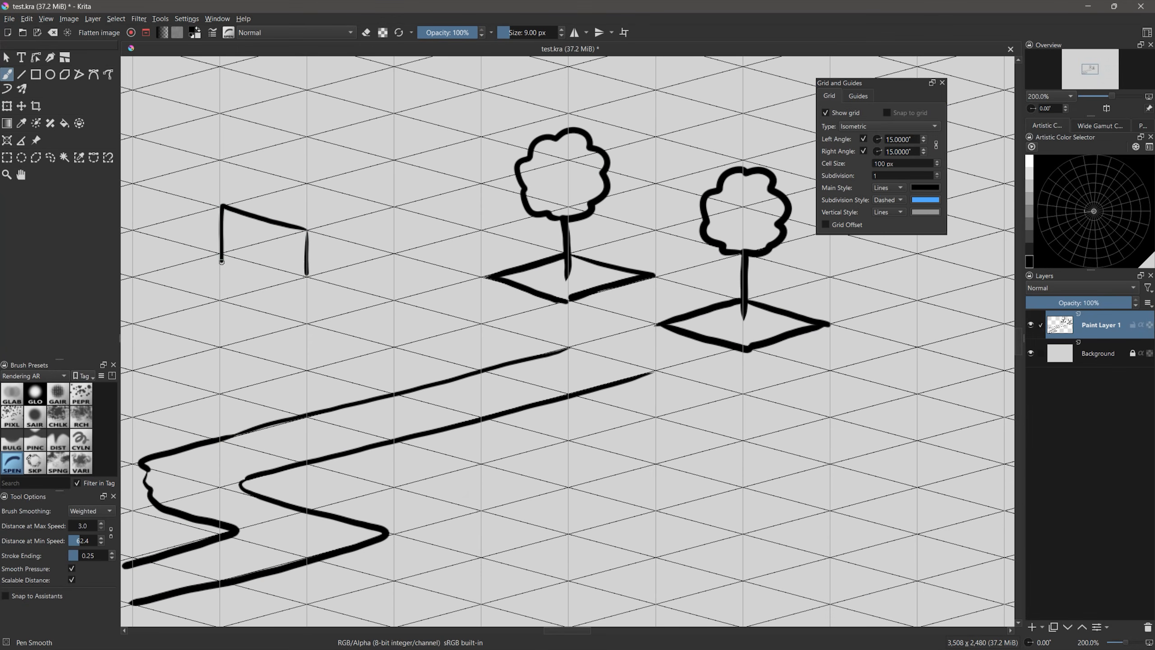
left_click_drag(222, 261, 218, 301)
left_click_drag(306, 277, 305, 322)
left_click_drag(220, 303, 300, 326)
left_click_drag(226, 206, 307, 182)
left_click_drag(308, 183, 392, 208)
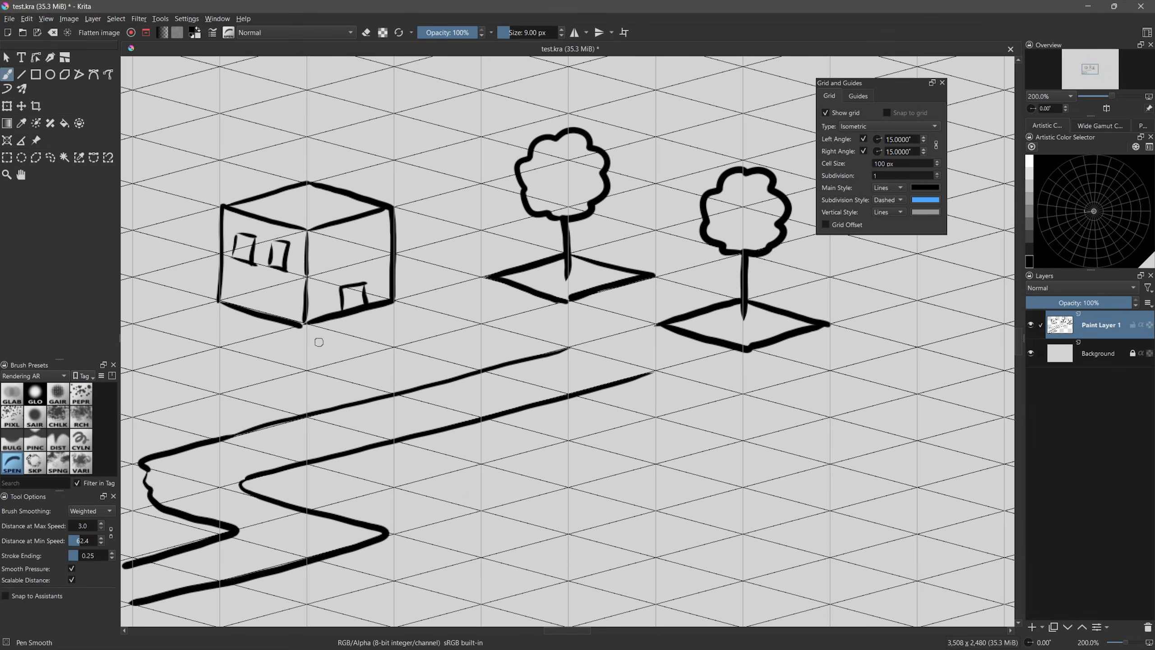
Set the isometric grid's left and right angles to 30° and outline a hexagon along the grid lines
type("30")
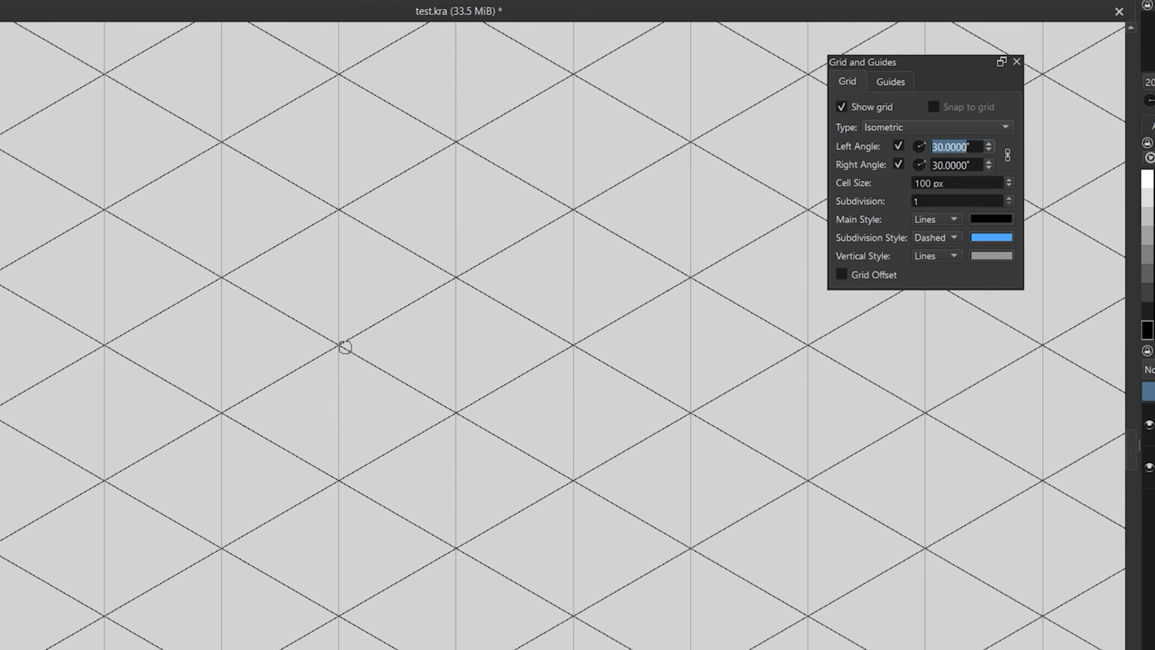
left_click_drag(492, 272, 569, 225)
left_click_drag(570, 227, 646, 275)
left_click_drag(647, 275, 649, 360)
left_click_drag(646, 361, 574, 404)
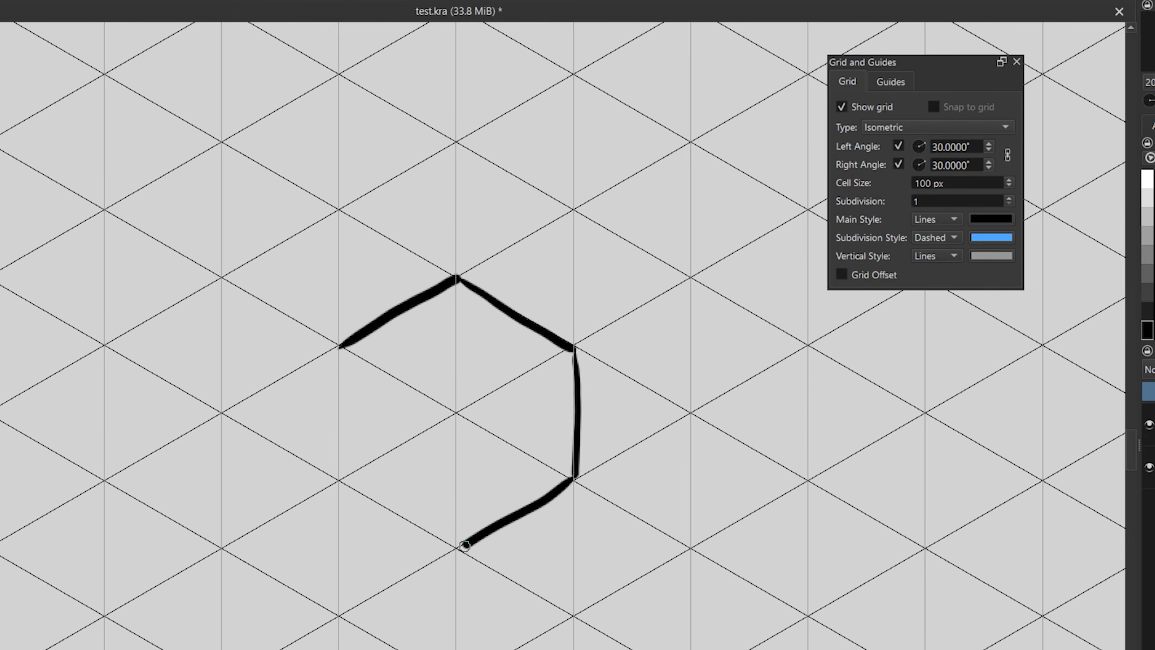
left_click_drag(341, 348, 336, 477)
left_click_drag(340, 482, 452, 548)
Draw a smaller concentric hexagon inside the first hexagon
left_click_drag(374, 364, 457, 315)
mouse_move(373, 367)
left_mouse_down()
mouse_move(369, 458)
mouse_move(450, 514)
left_mouse_up()
left_click_drag(457, 513, 539, 460)
left_click_drag(539, 457, 537, 384)
Draw a second double-outlined hexagon sharing a side with the first one
mouse_move(464, 319)
left_mouse_down()
mouse_move(540, 372)
mouse_move(682, 272)
left_mouse_up()
mouse_move(689, 274)
left_mouse_down()
mouse_move(773, 330)
mouse_move(808, 477)
left_mouse_up()
mouse_move(805, 481)
left_mouse_down()
mouse_move(624, 516)
mouse_move(573, 482)
left_mouse_up()
mouse_move(607, 360)
left_mouse_down()
mouse_move(683, 508)
mouse_move(774, 366)
left_mouse_up()
left_click_drag(773, 364, 619, 349)
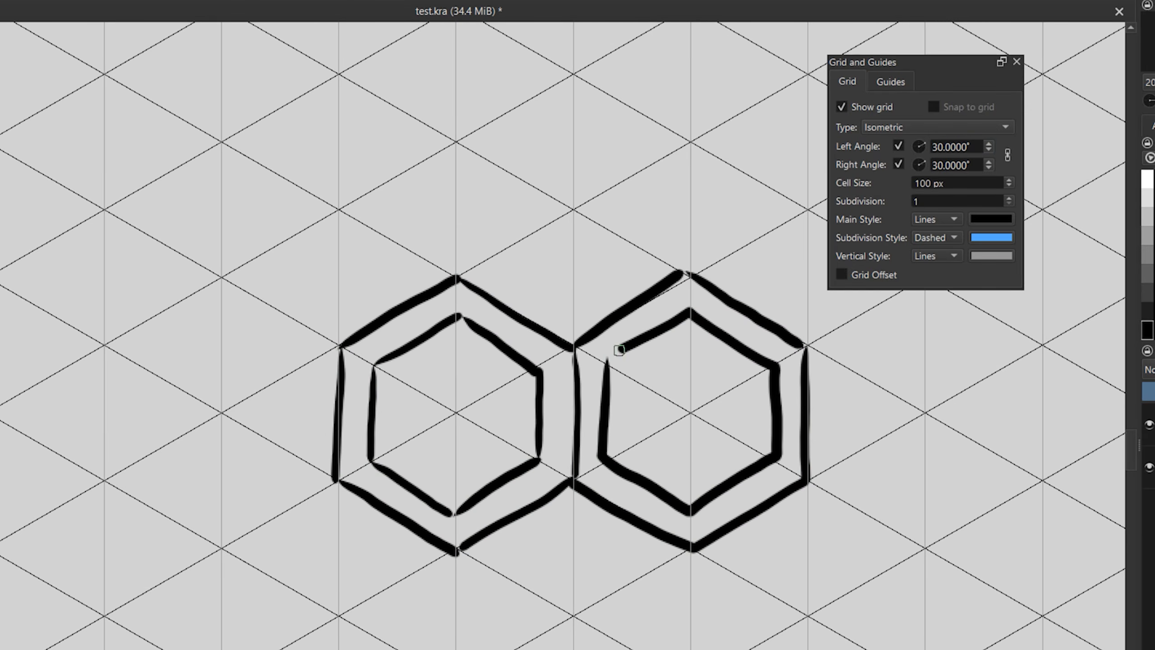
Clear the hexagons from the layer and set the isometric grid's left and right angles to 20°
key("Delete")
left_click_drag(966, 146, 932, 147)
type("20")
key("Return")
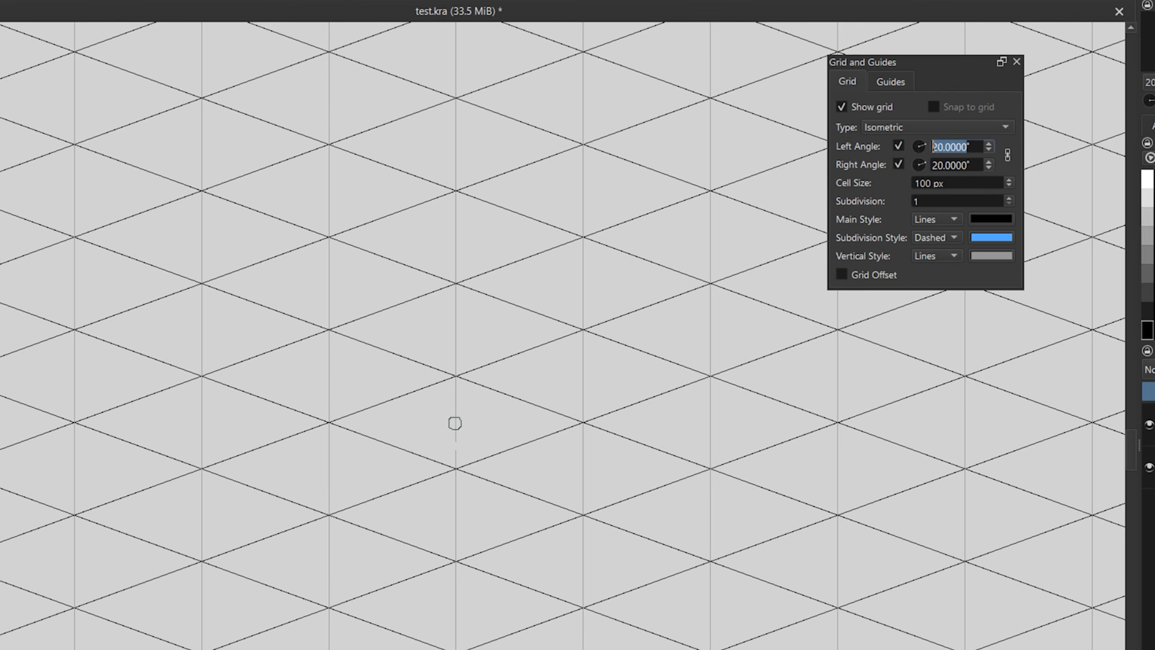
Draw a cluster of adjoining flattened hexagons along the 20° grid lines
left_click_drag(331, 330, 453, 282)
left_click_drag(330, 331, 324, 423)
left_click_drag(457, 283, 582, 323)
left_click_drag(330, 423, 199, 467)
mouse_move(201, 467)
left_mouse_down()
mouse_move(197, 541)
mouse_move(321, 609)
left_mouse_up()
left_click_drag(323, 609, 458, 471)
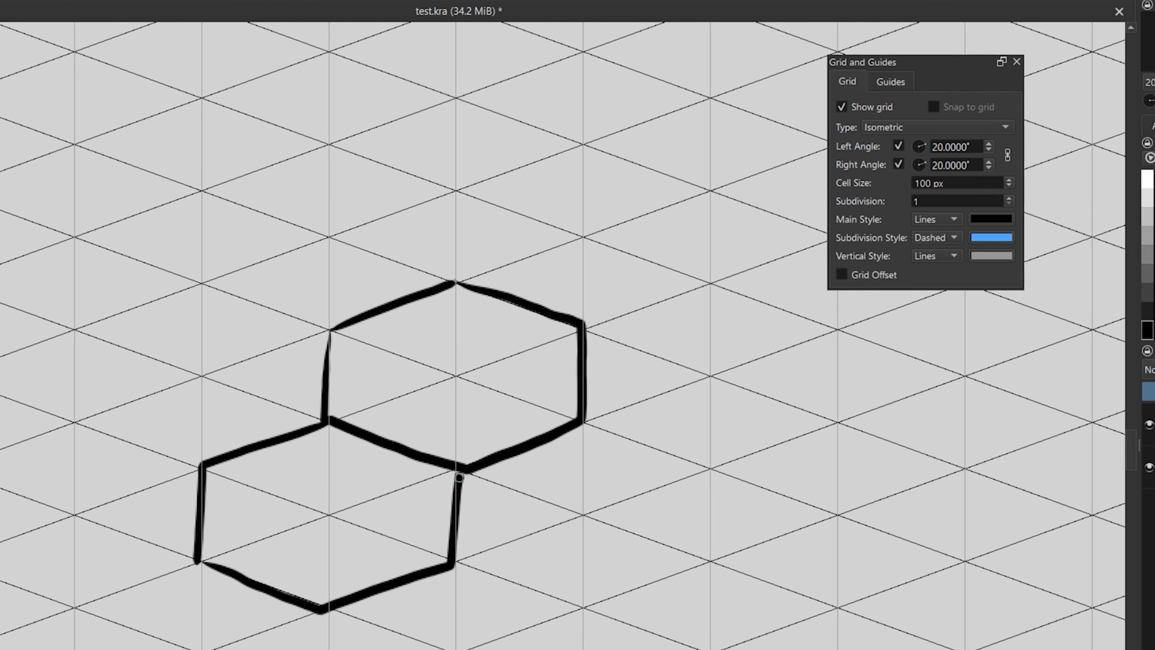
left_click_drag(328, 330, 207, 281)
mouse_move(207, 281)
left_mouse_down()
mouse_move(72, 416)
mouse_move(196, 471)
left_mouse_up()
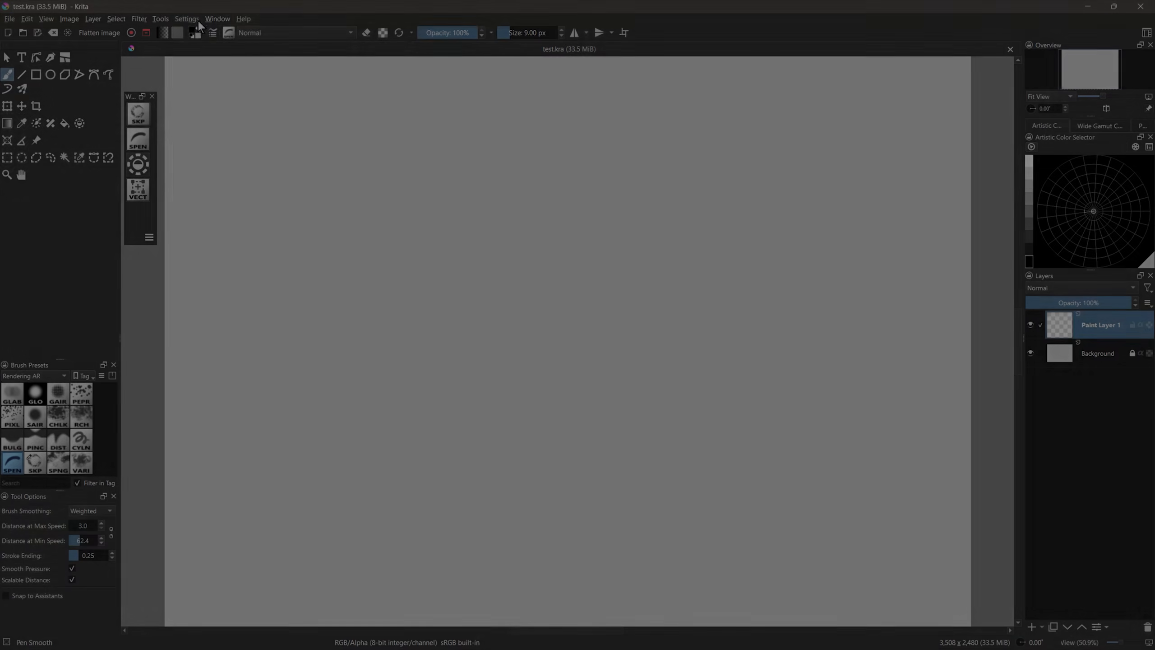
Show the Workflow Buttons docker and widen it so its four buttons line up in one row
left_click(186, 19)
mouse_move(266, 122)
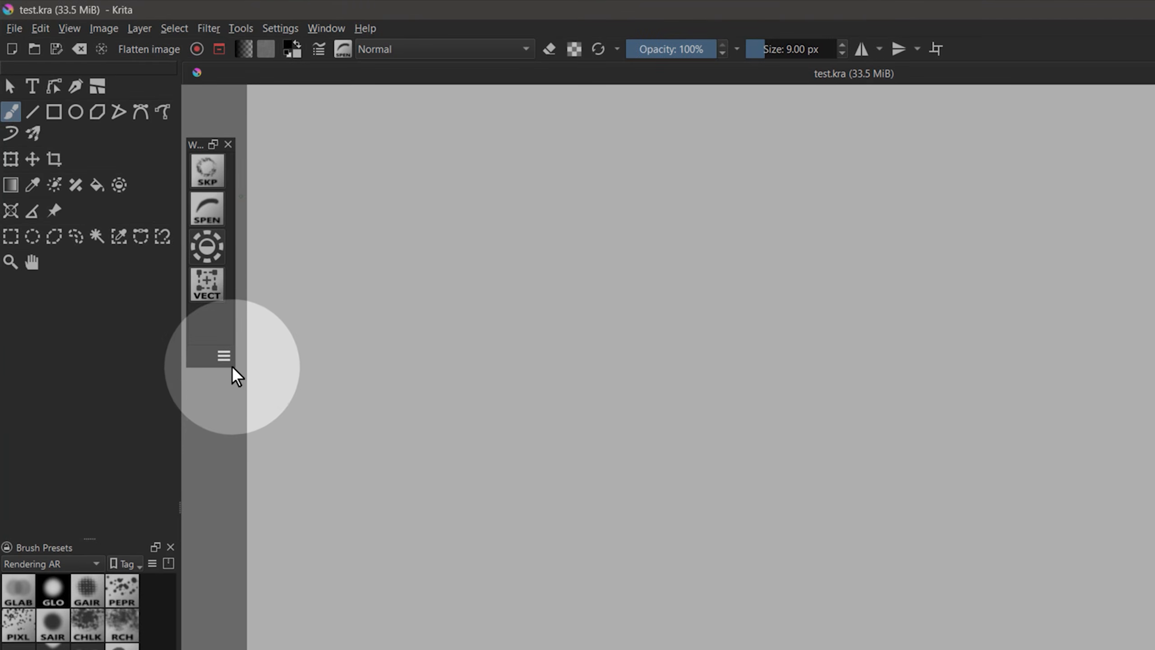
left_click_drag(157, 221, 301, 226)
left_click_drag(452, 338, 444, 339)
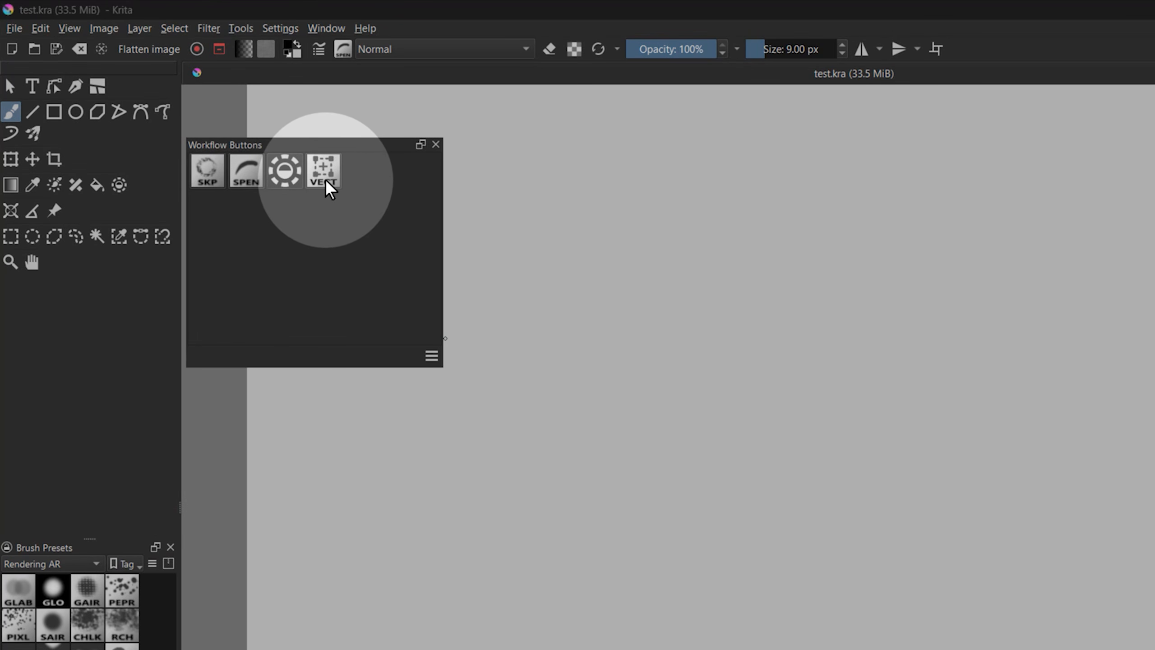
Examine the Workflow Buttons settings, including button size, the third button's icon modes and the vector button's options
left_click(432, 355)
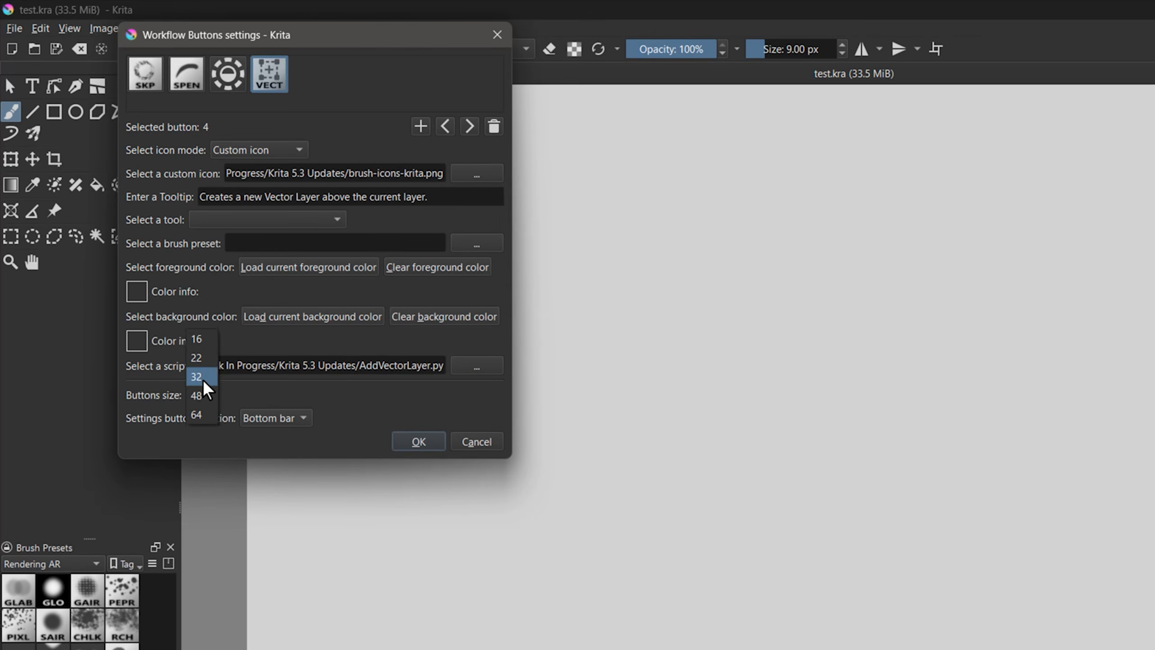
left_click(232, 79)
left_click(245, 149)
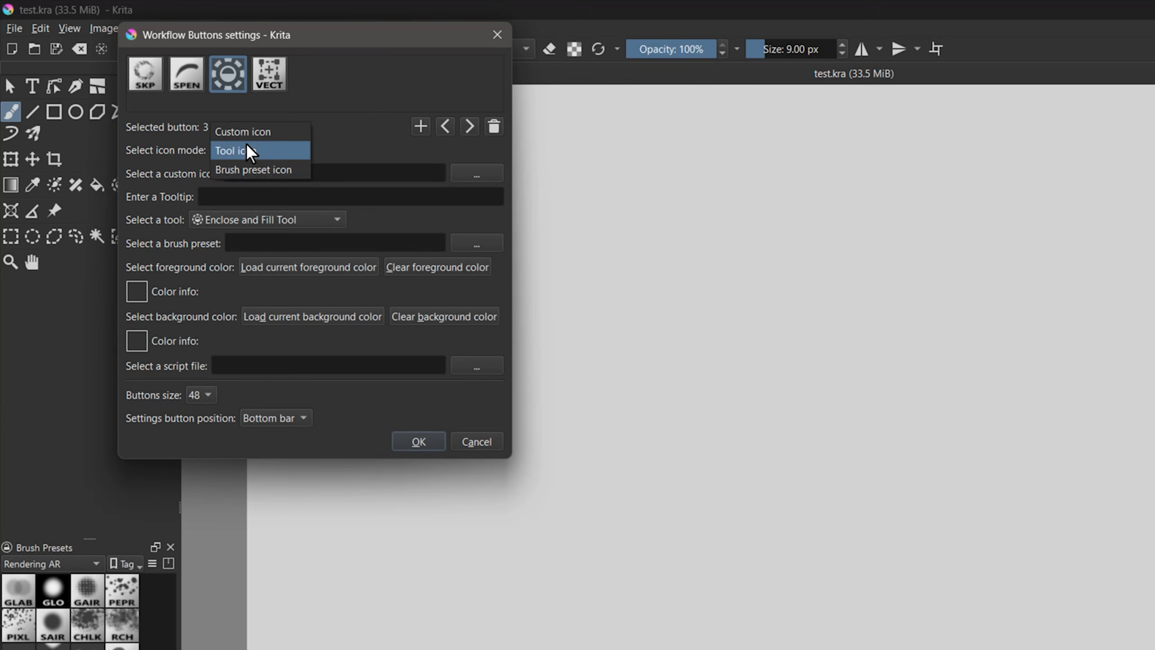
left_click(251, 132)
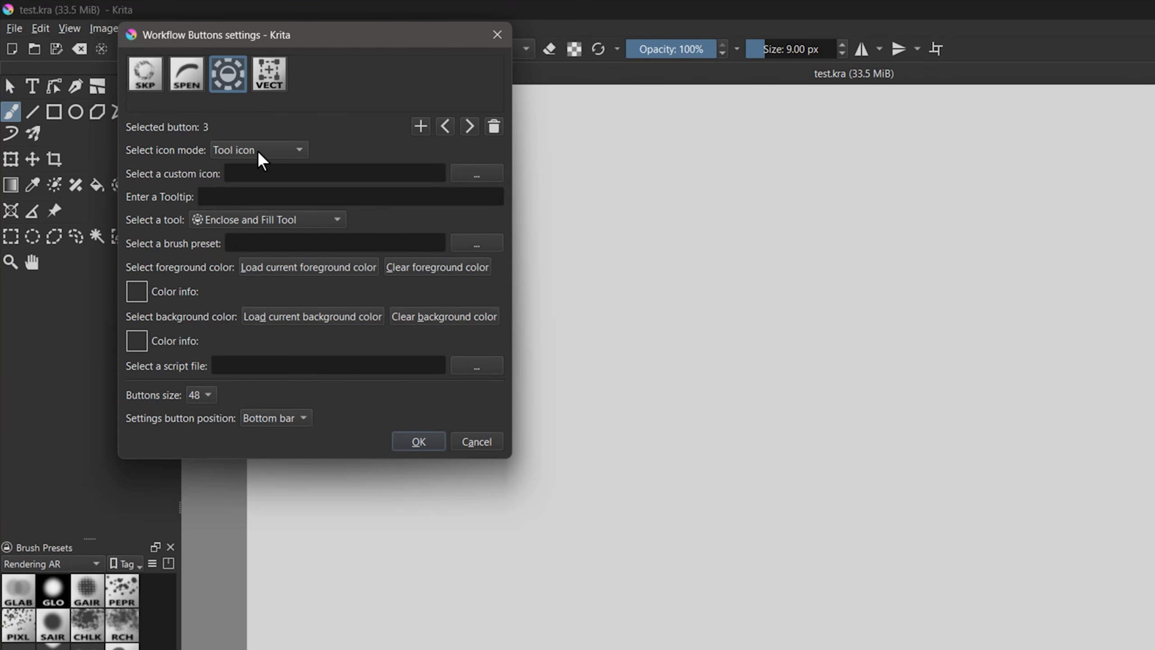
left_click(271, 80)
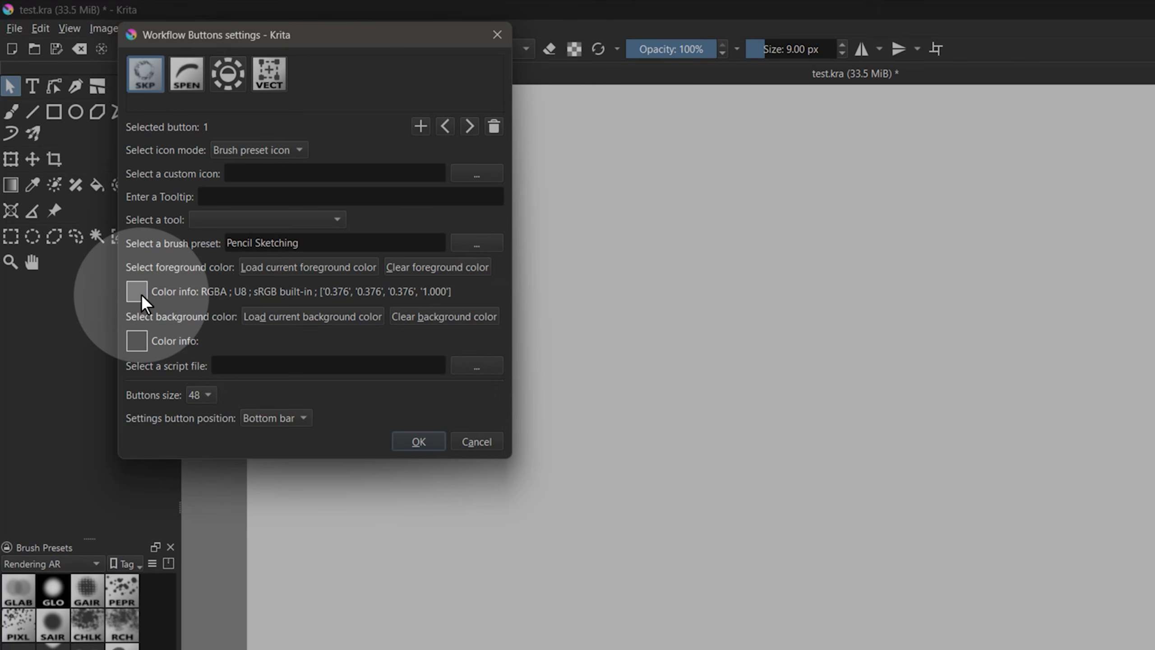
Sketch a lightning bolt with the Pencil Sketching workflow button and ink its outline with the SPEN workflow button
left_click(208, 171)
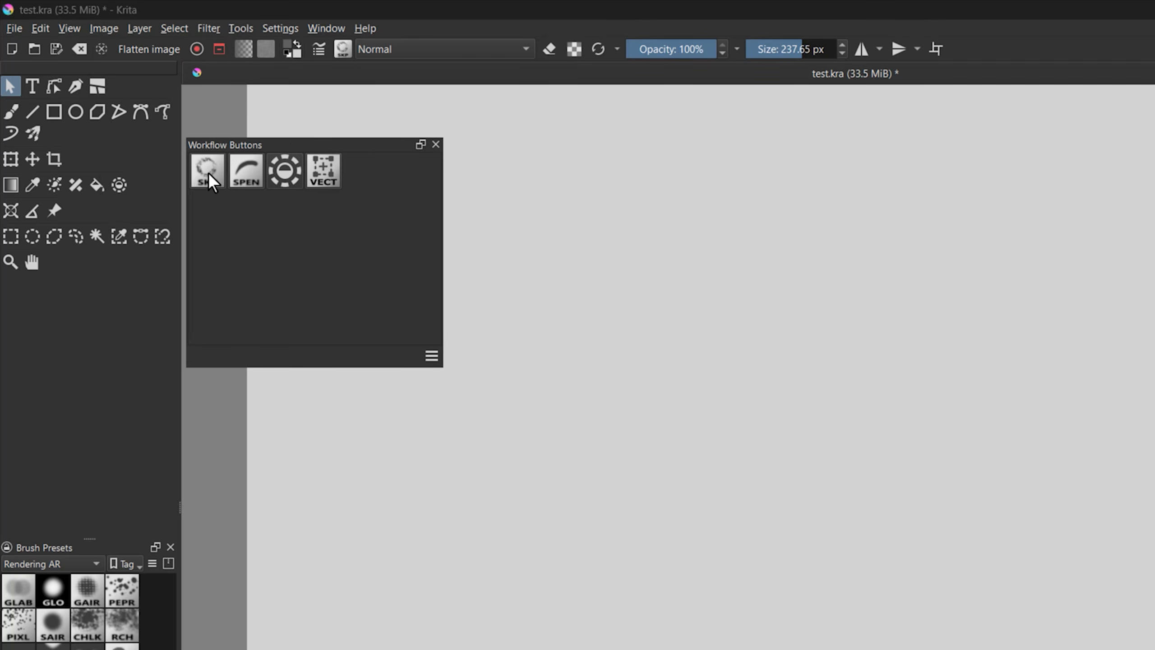
mouse_move(596, 232)
left_mouse_down()
mouse_move(846, 213)
mouse_move(681, 305)
mouse_move(611, 399)
mouse_move(681, 546)
mouse_move(822, 624)
mouse_move(830, 490)
mouse_move(965, 439)
mouse_move(889, 214)
left_mouse_up()
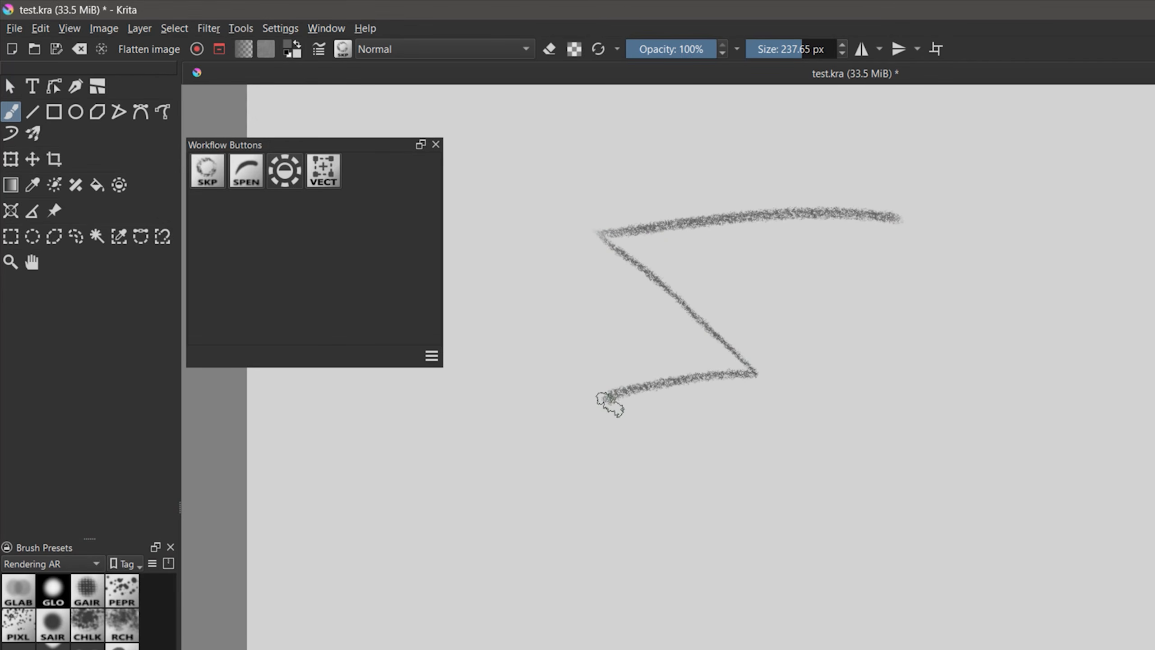
left_click(238, 176)
mouse_move(606, 231)
left_mouse_down()
mouse_move(911, 290)
mouse_move(556, 459)
mouse_move(602, 234)
left_mouse_up()
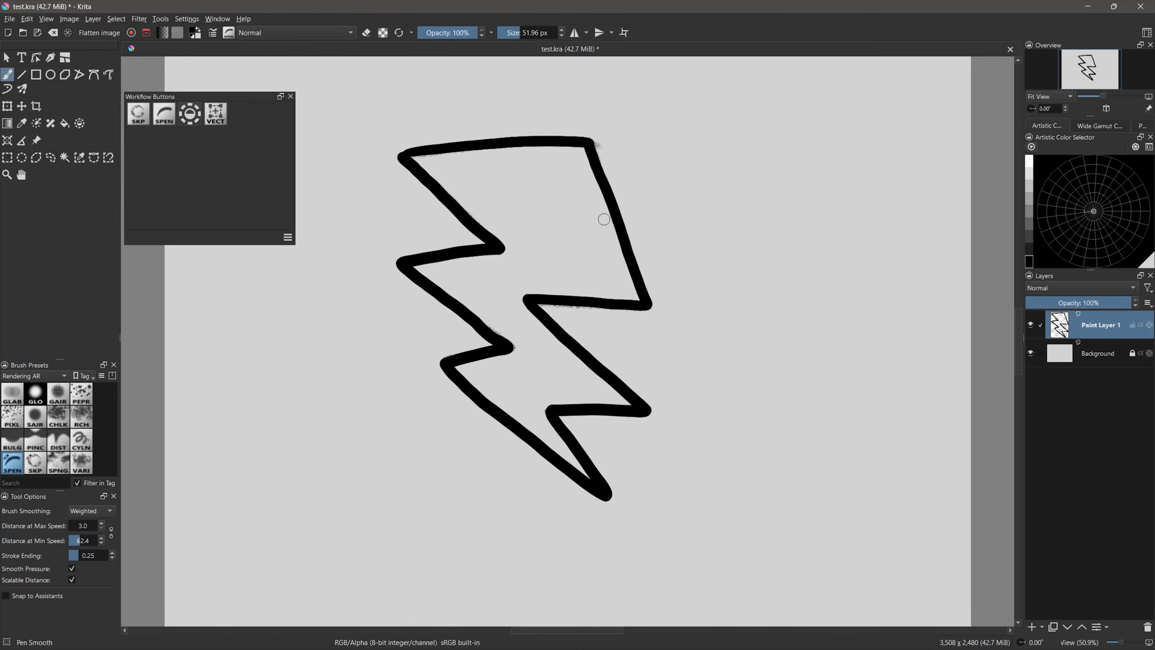
Fill the lightning bolt with yellow-orange using the Enclose and Fill workflow button
left_click(189, 113)
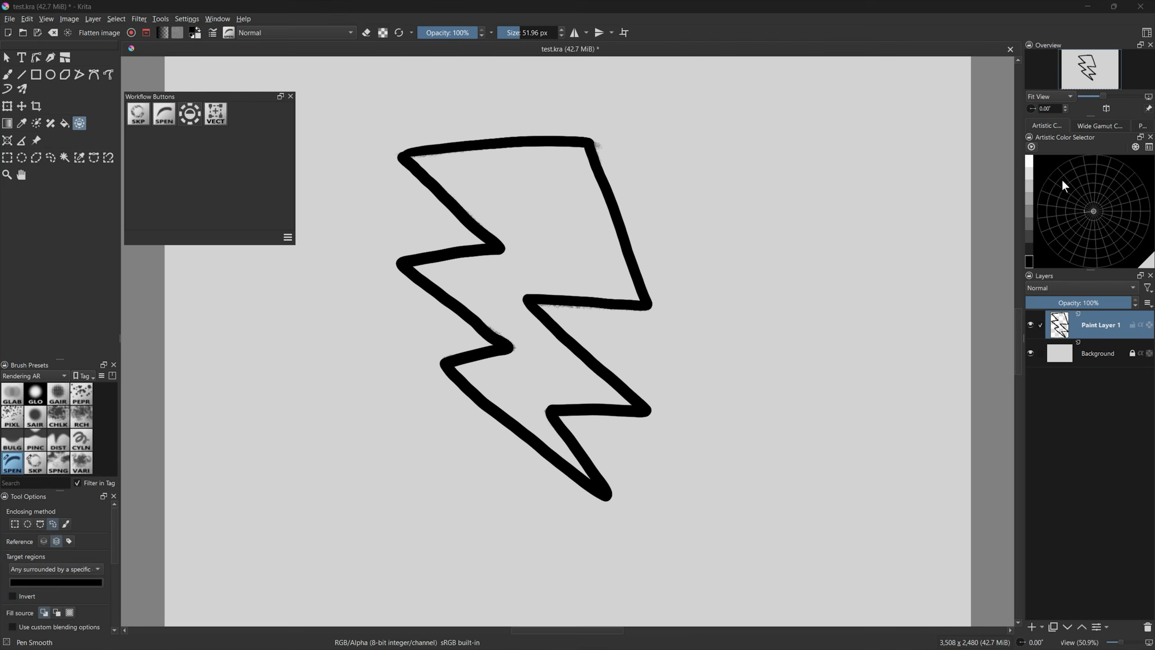
left_click(1052, 173)
left_click_drag(596, 114, 608, 122)
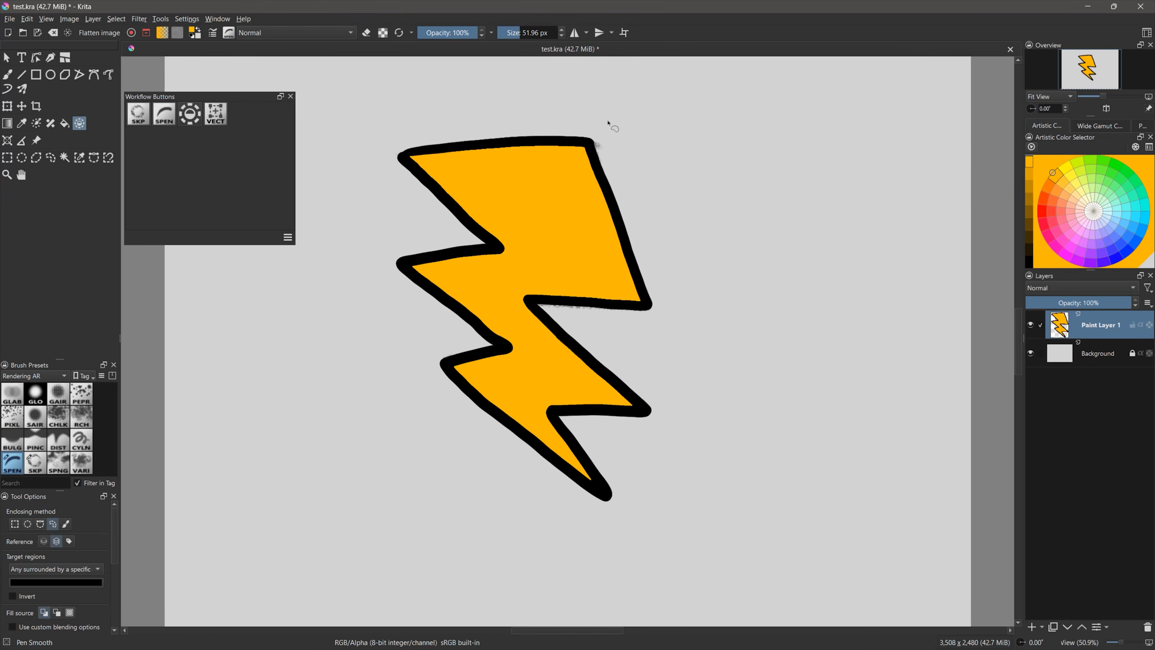
Clear the lightning bolt from the layer and add a vector layer with the script-based VECT workflow button
key("Delete")
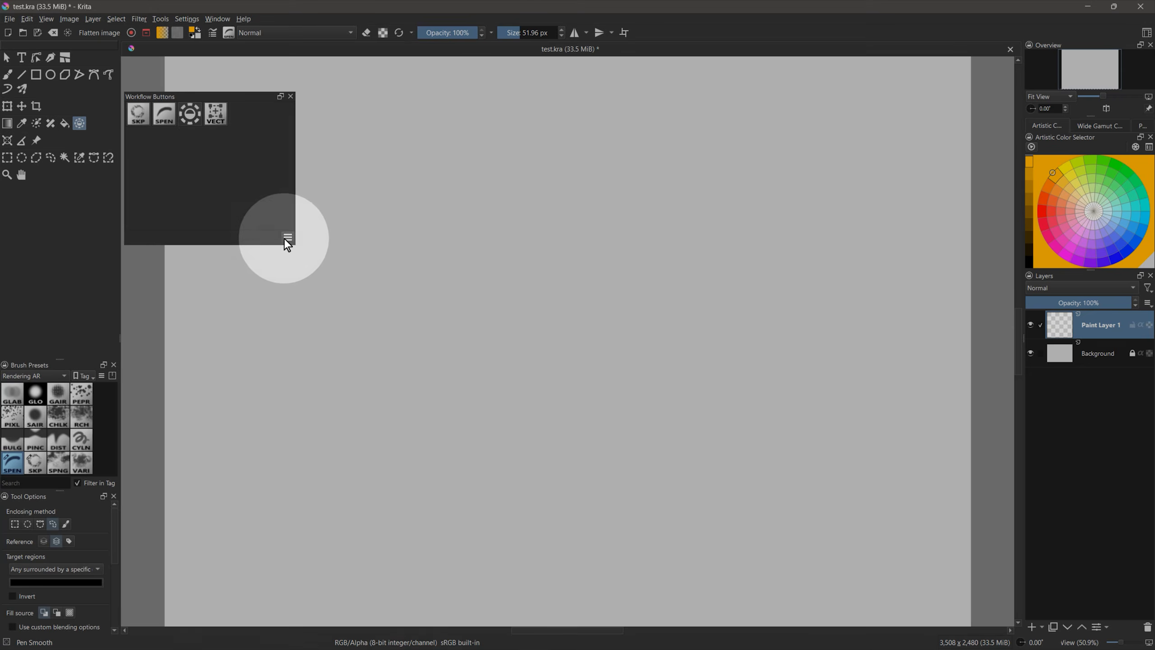
left_click(287, 237)
left_click(182, 49)
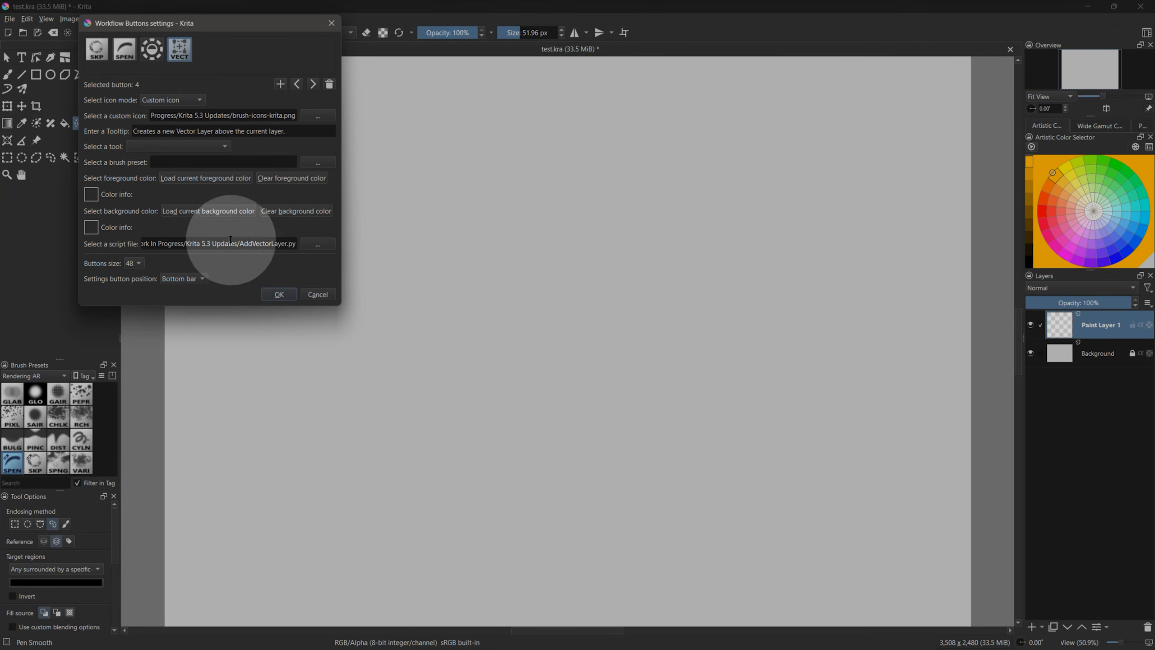
left_click(278, 294)
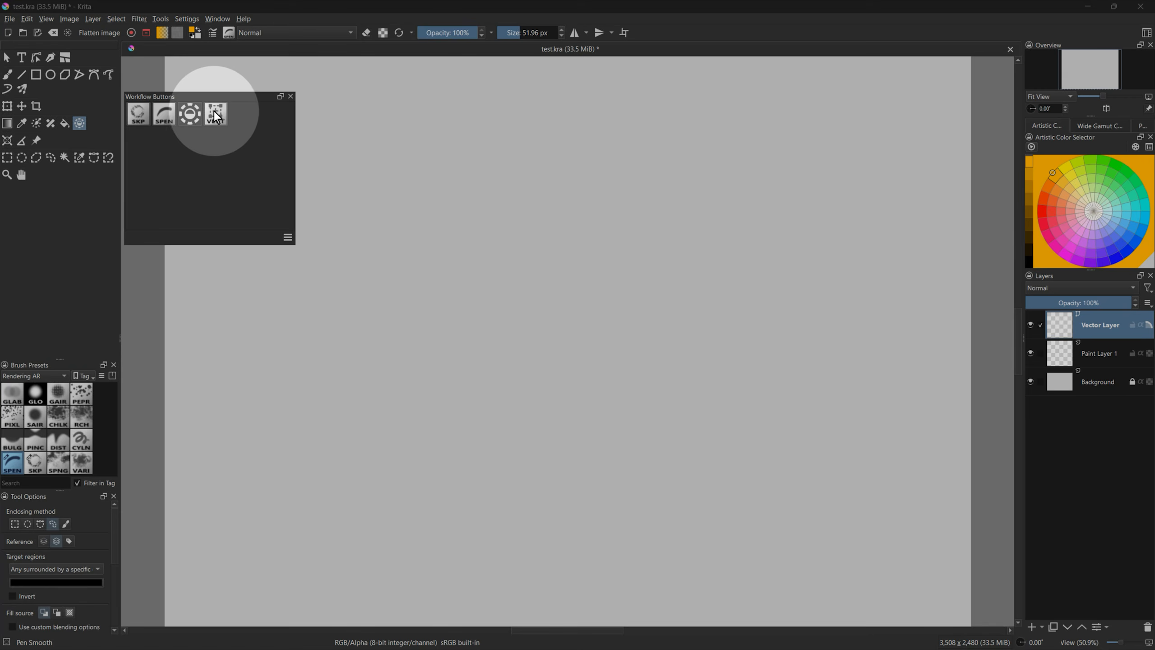
left_click(216, 113)
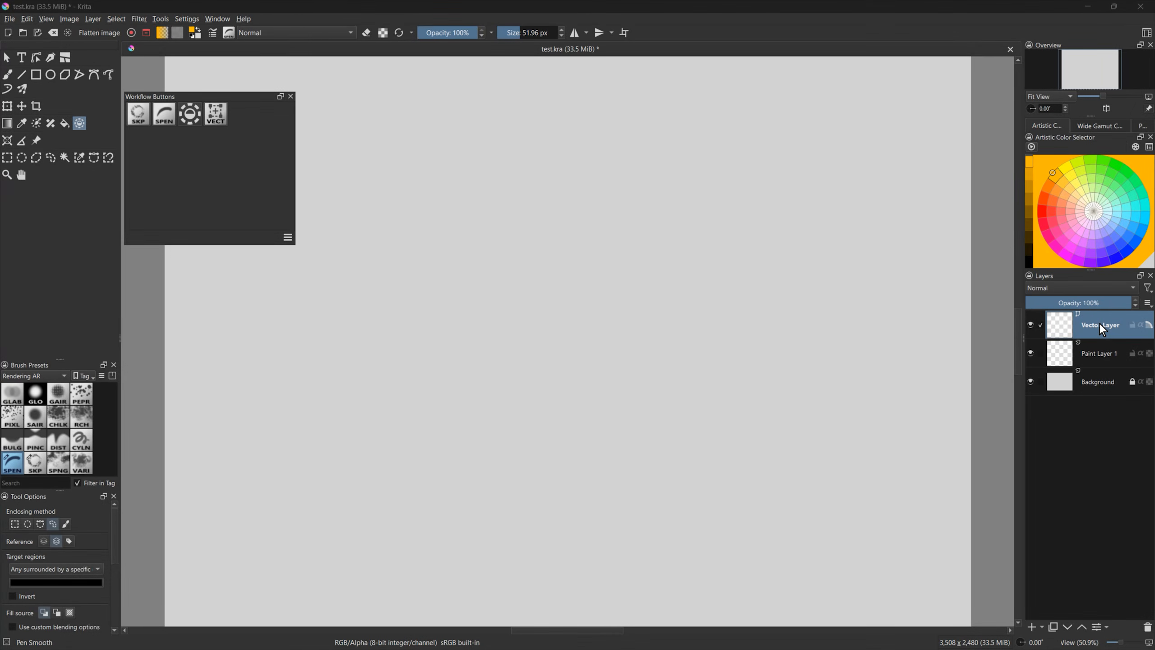
Review the AddVectorLayer.py script assigned to the VECT workflow button
left_click(287, 237)
key("alt+Tab")
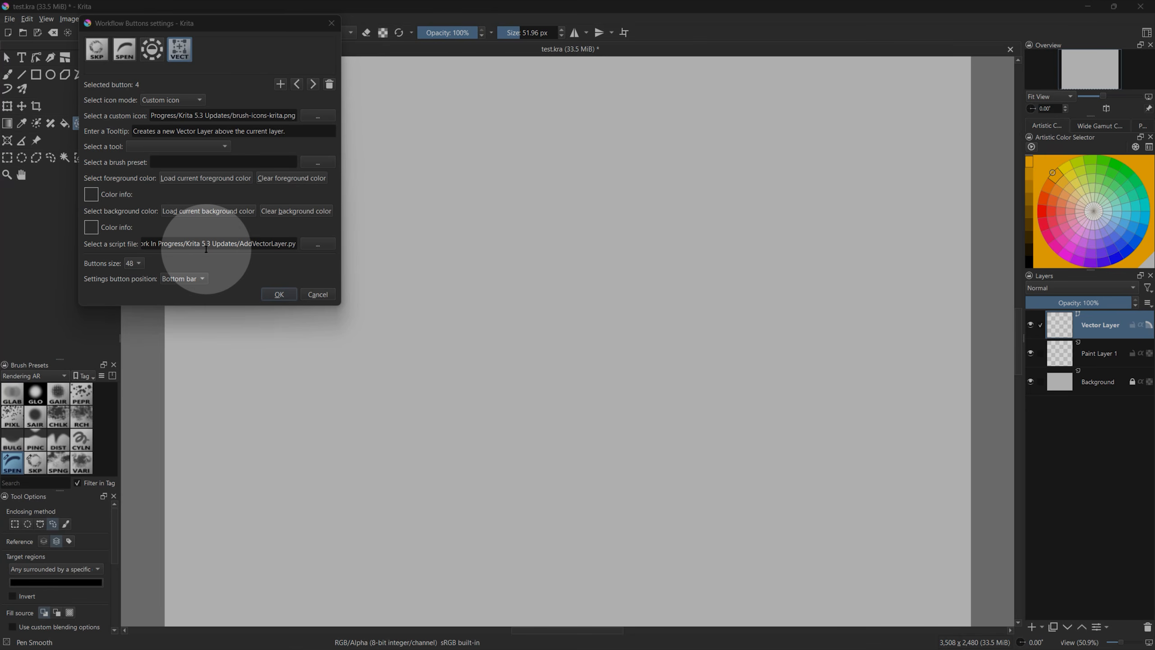
left_click(279, 294)
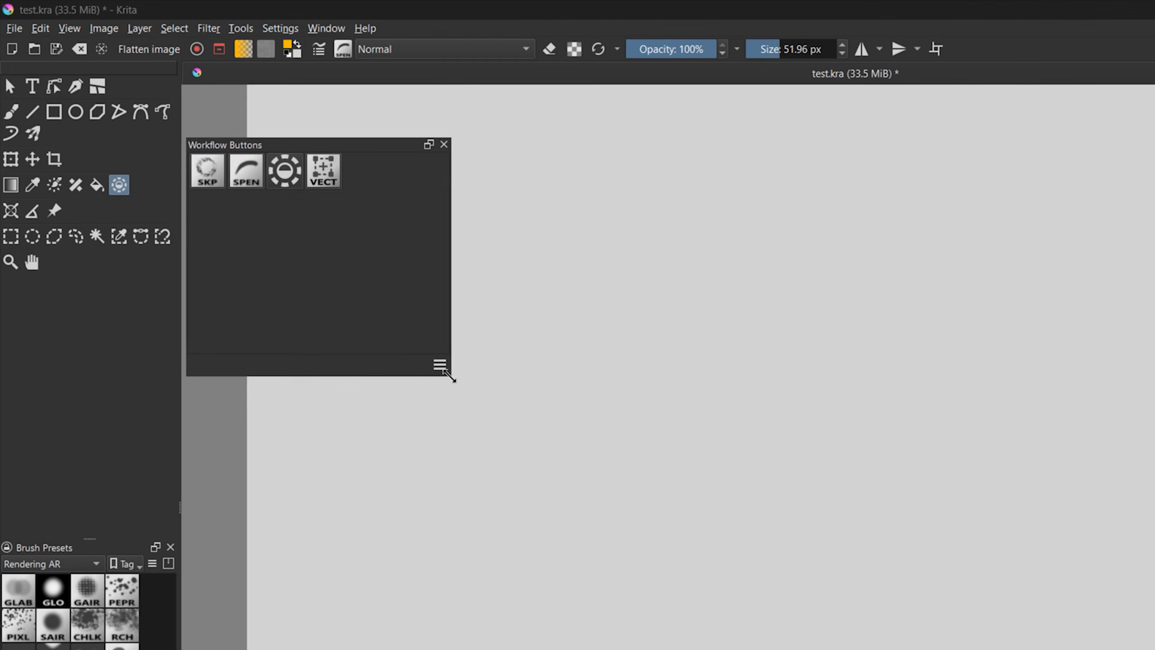
Shrink the Workflow Buttons docker to a single narrow column and place it beside the canvas
left_click_drag(300, 249, 173, 199)
left_click_drag(258, 295, 236, 335)
left_click_drag(196, 144, 167, 274)
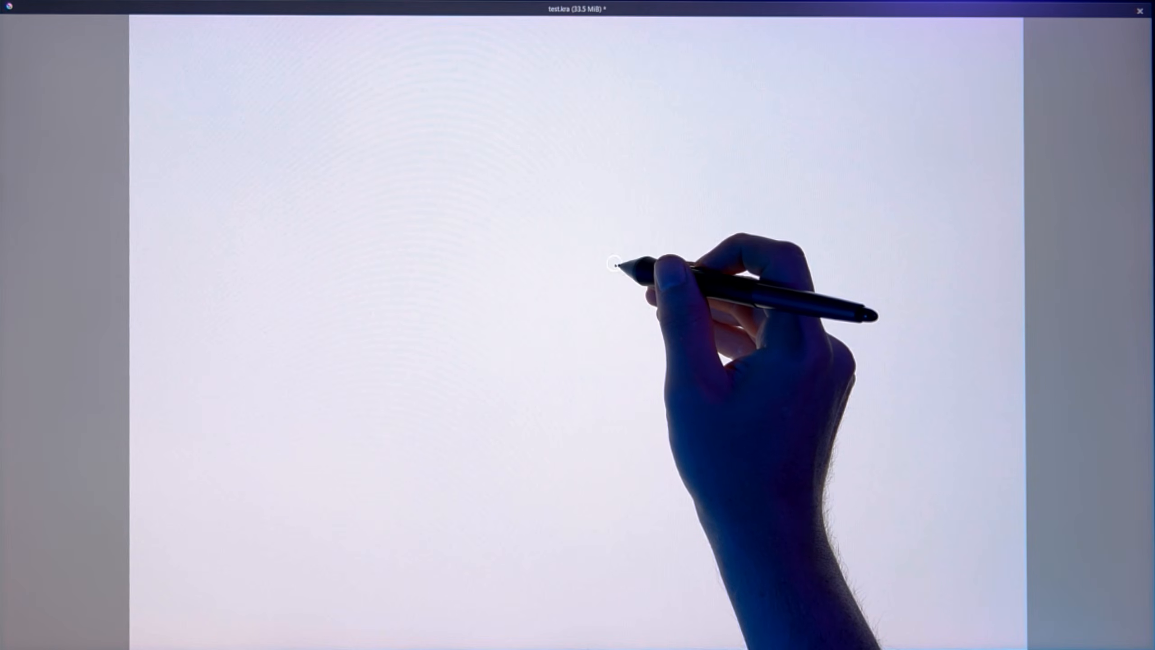
Bring up the popup palette with its Workflow Buttons docker and return from canvas-only mode to the full interface
right_click(615, 265)
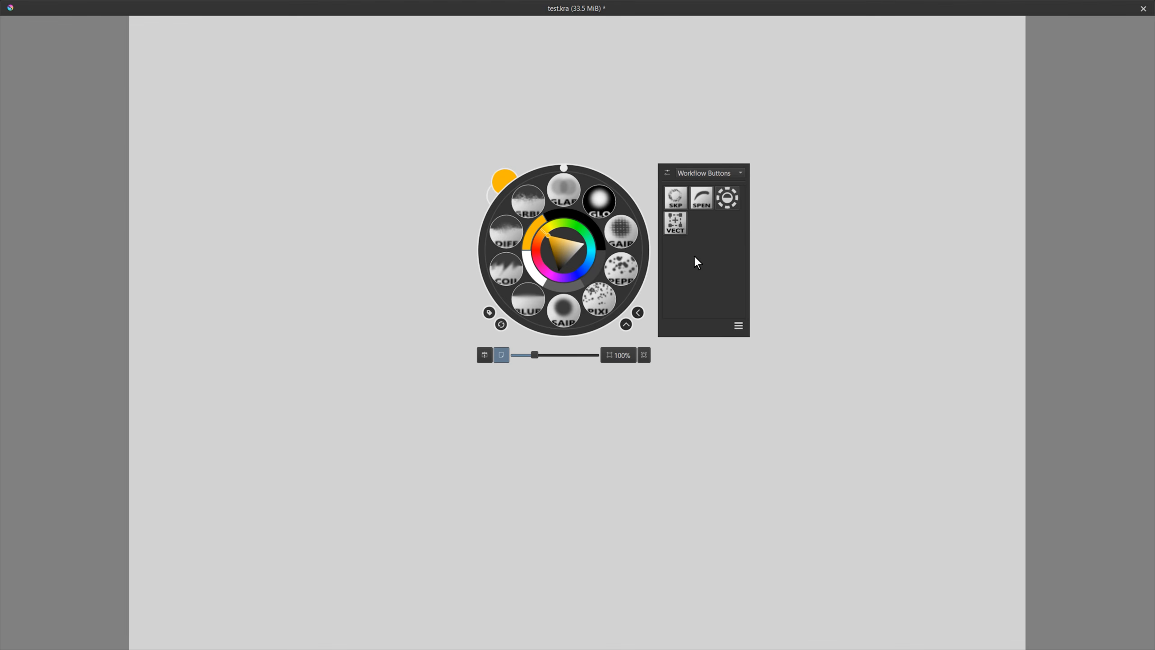
key("Tab")
left_click(546, 317)
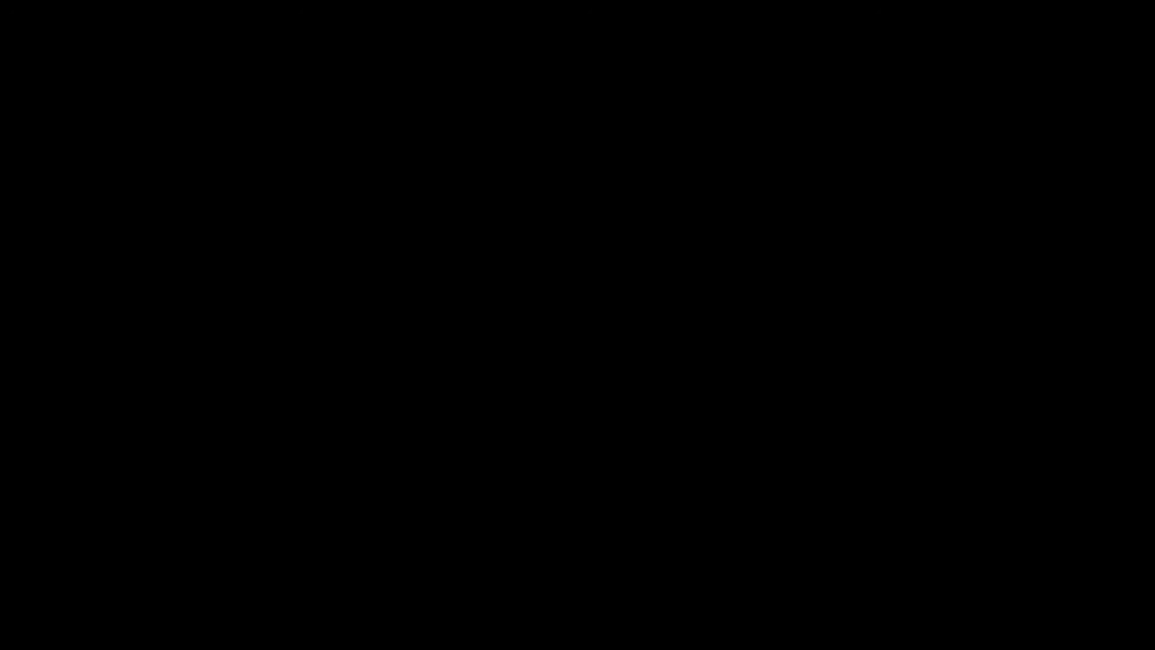
Add the text "you can now edit text directly on the canvas" to the canvas with the Text tool
left_click(22, 57)
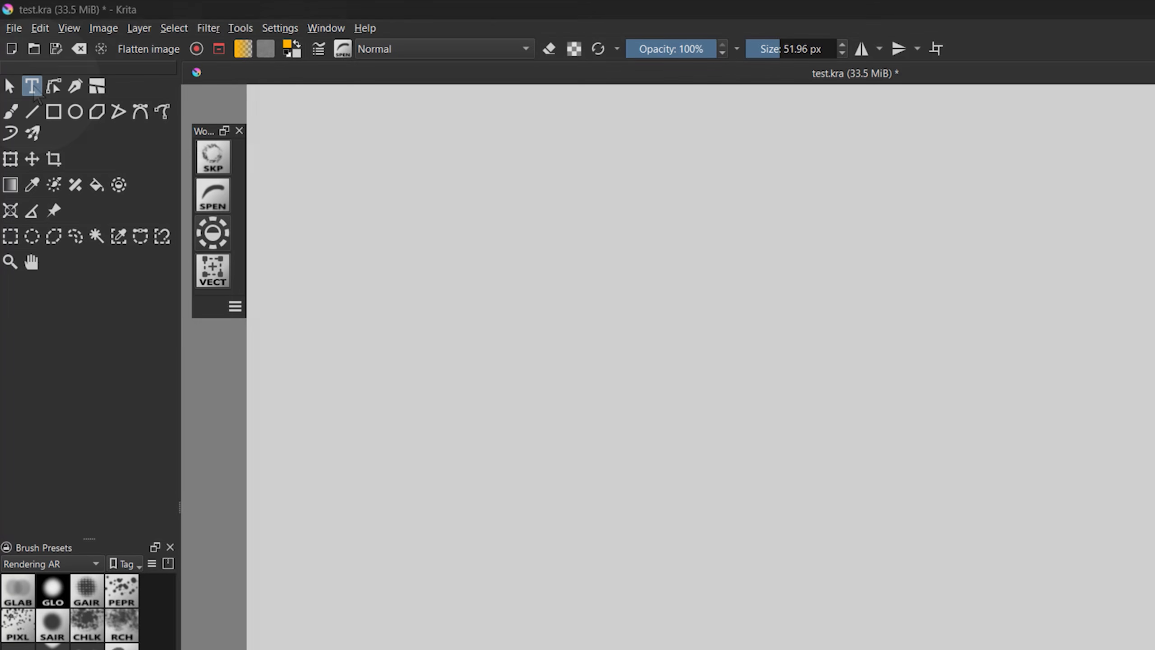
left_click(548, 366)
type("you can now edit text directly on the canvas")
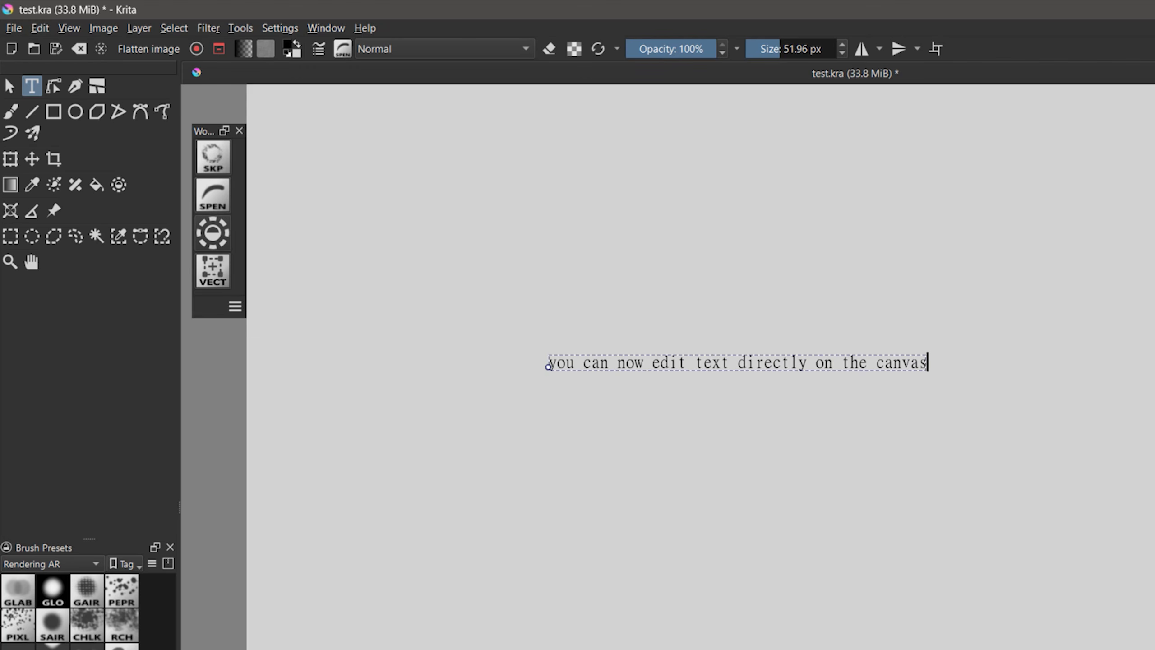
Insert the word "your" before "text" in the canvas text and select the whole line
left_click(692, 362)
type("your")
key("ctrl+a")
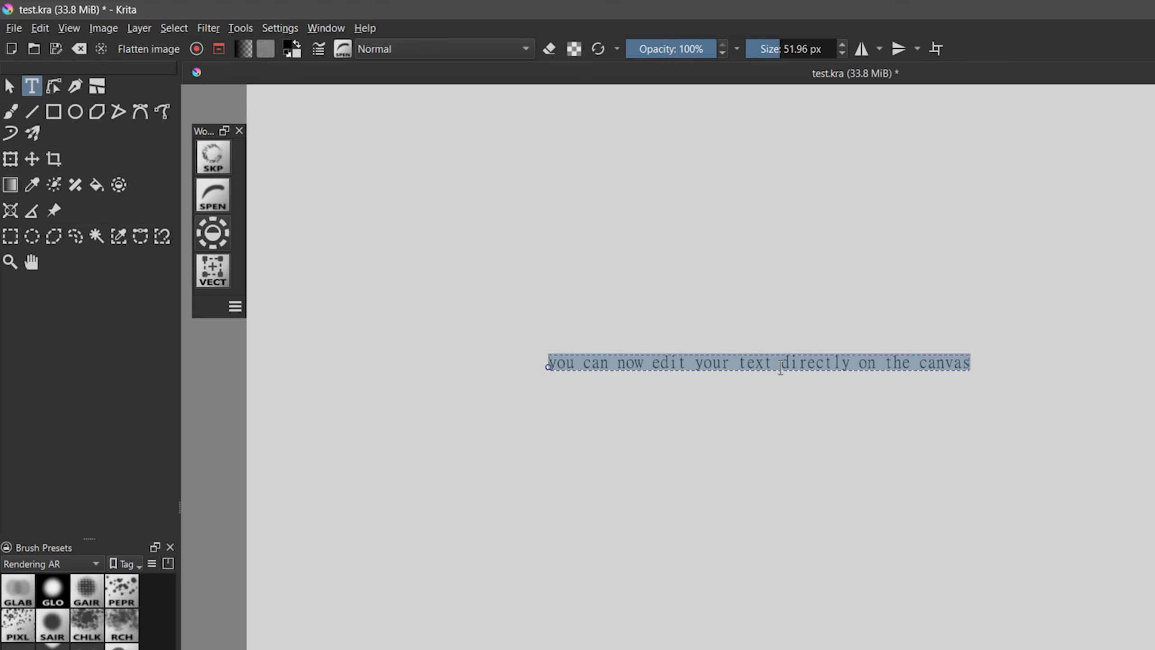
Enlarge and reposition the text line with the Transform tool and undo the last transform change
key("ctrl+t")
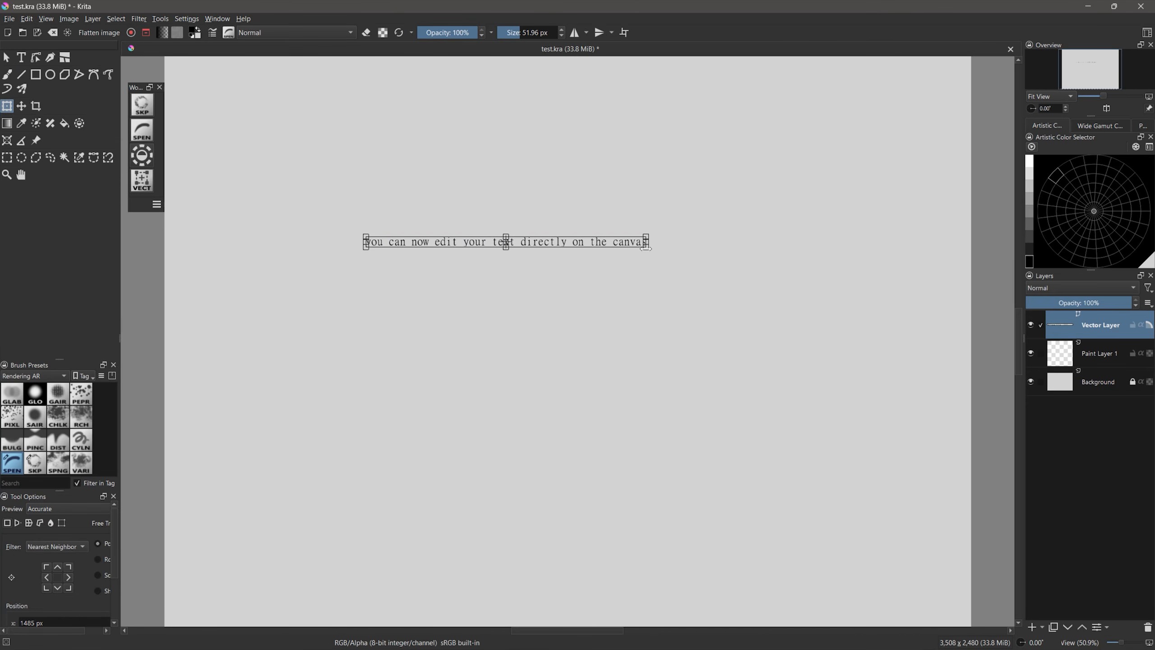
left_click_drag(646, 249, 840, 275)
left_click_drag(761, 278, 653, 291)
key("ctrl+z")
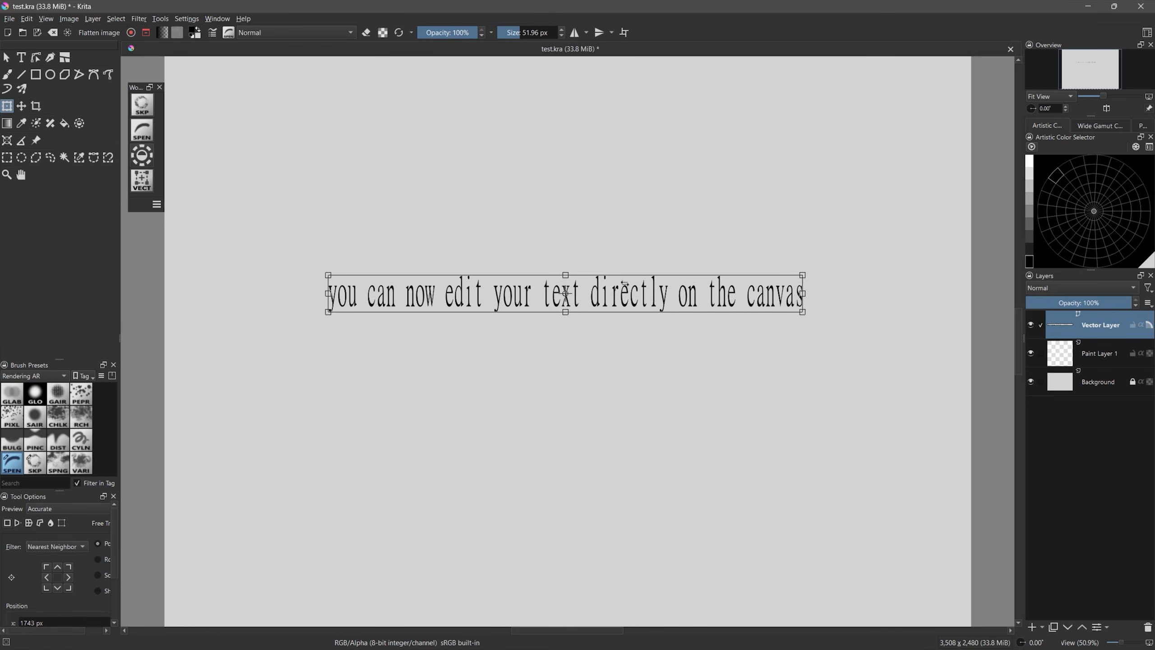
Capitalise the first letter of the canvas text line and change the word "text" to "TEXT"
left_click(21, 58)
left_click(435, 295)
left_click_drag(338, 296, 324, 298)
type("Y")
left_click_drag(542, 298, 580, 301)
type("TEXT")
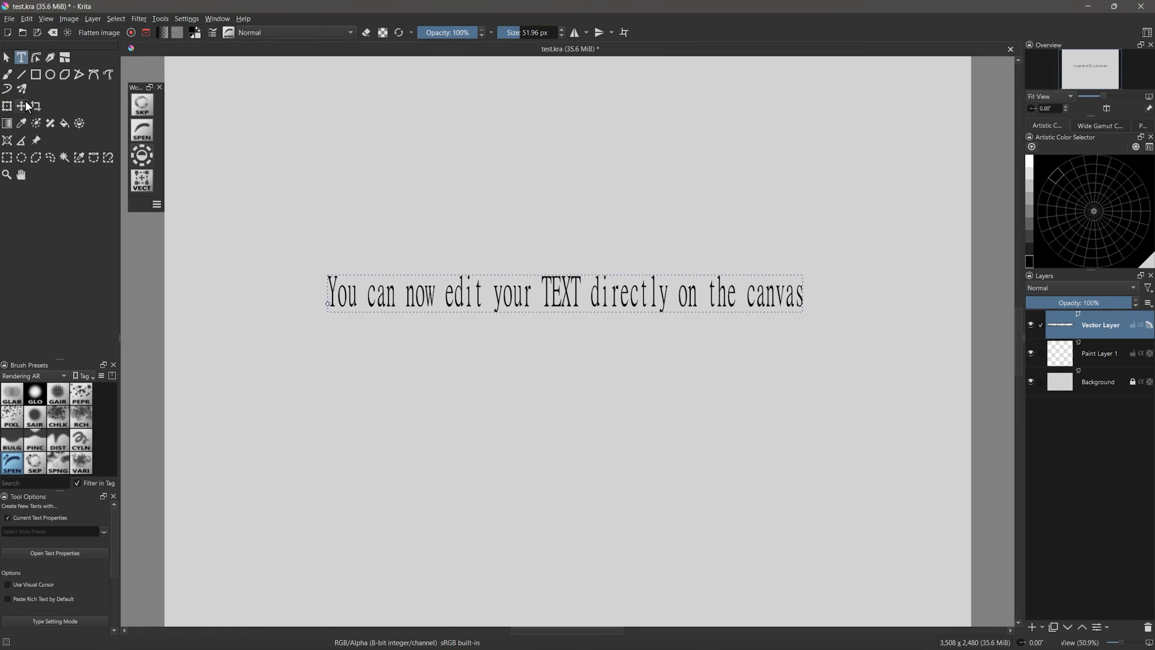
Enlarge the edited text line with the Transform tool until it spans nearly the full canvas width
left_click(7, 106)
left_click_drag(803, 275, 945, 155)
left_click_drag(327, 311, 191, 285)
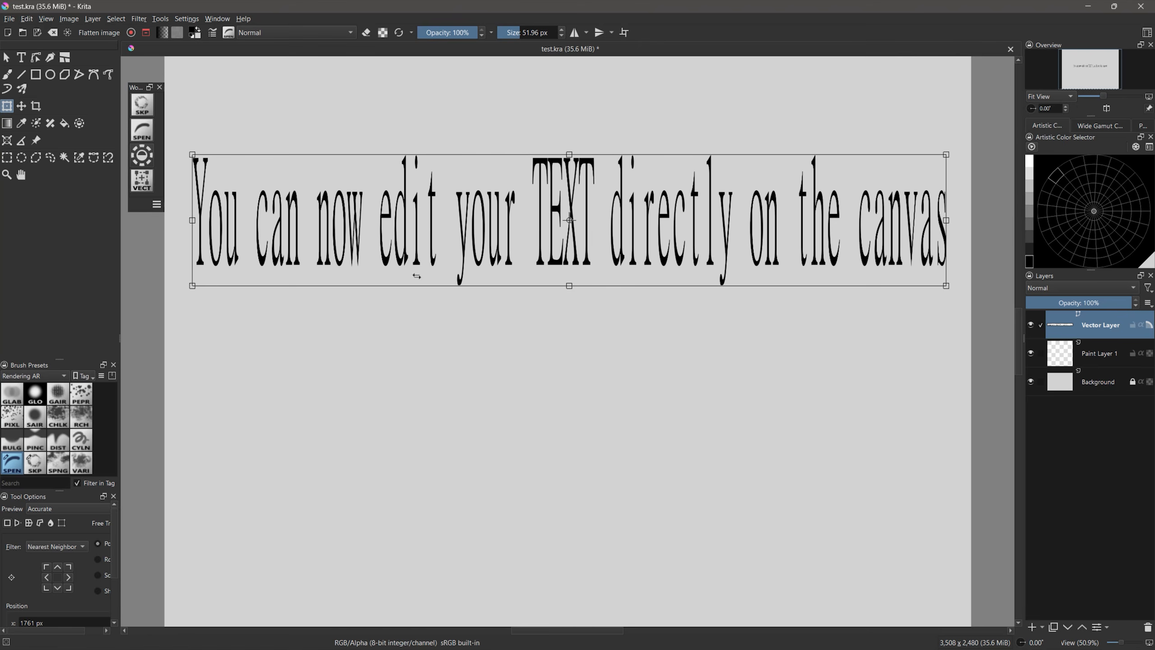
left_click_drag(570, 285, 599, 296)
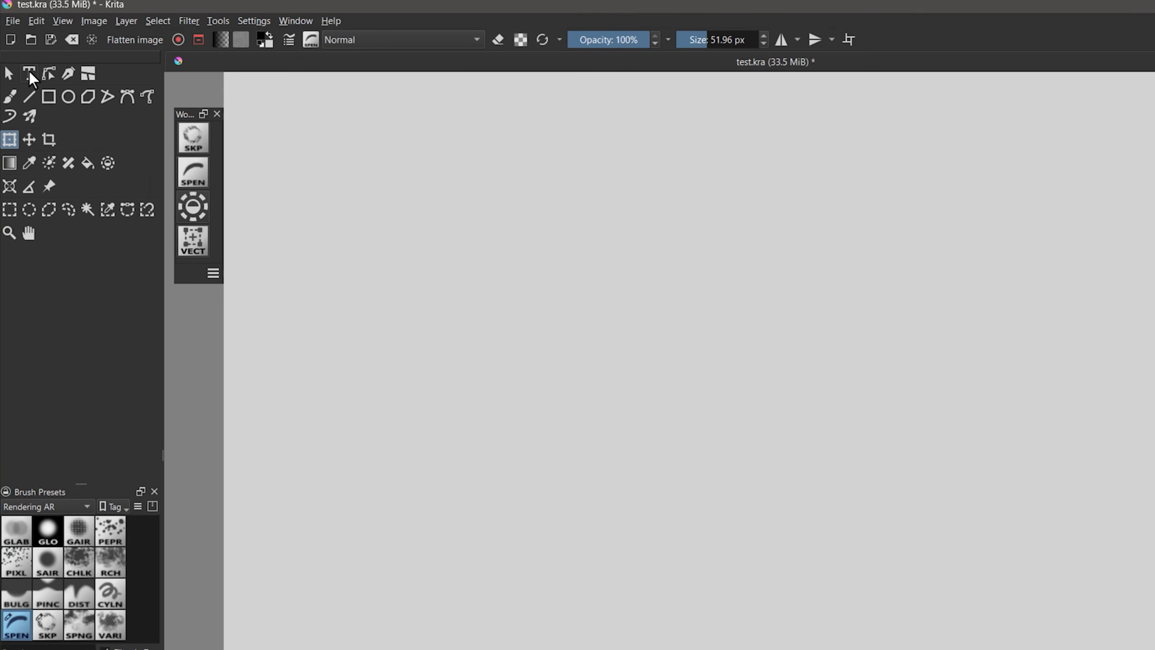
Create a wrapped text box on the empty canvas, fill it with the paragraph explaining Wrapped Text, and resize the box
left_click(20, 58)
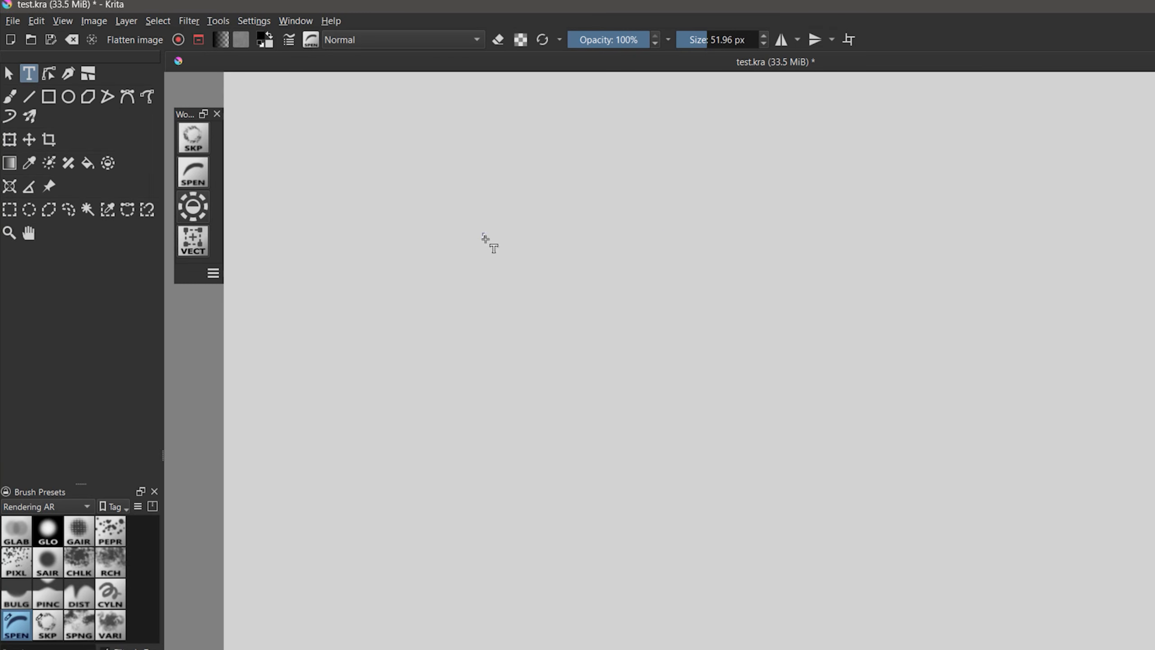
left_click_drag(483, 233, 1076, 649)
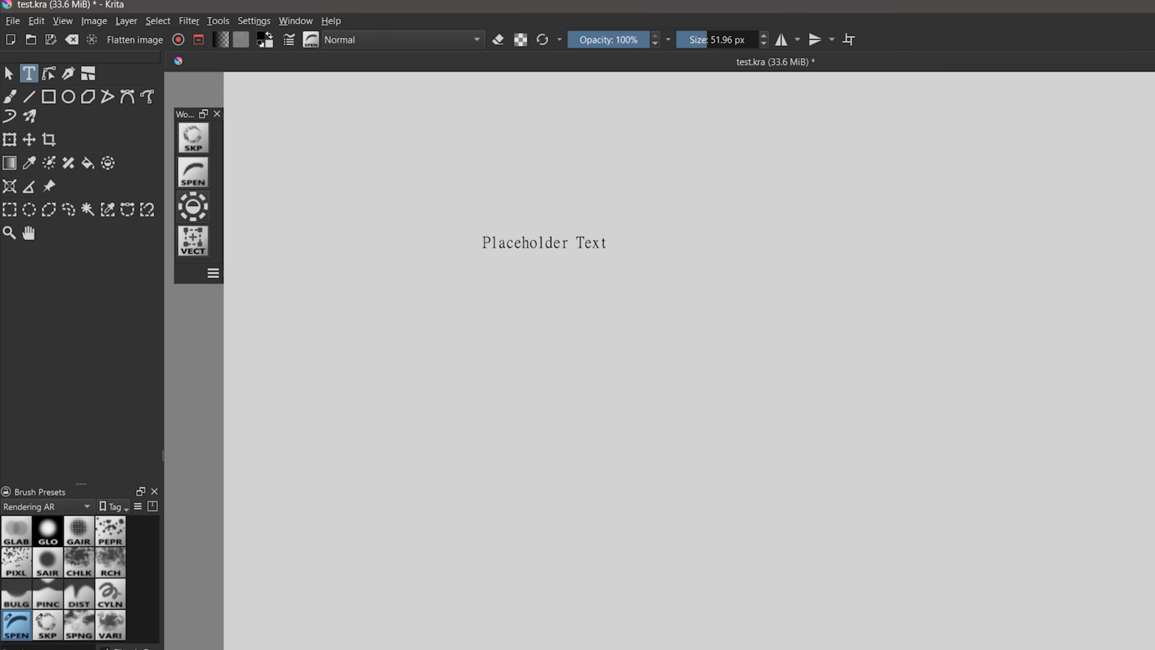
left_click(578, 245)
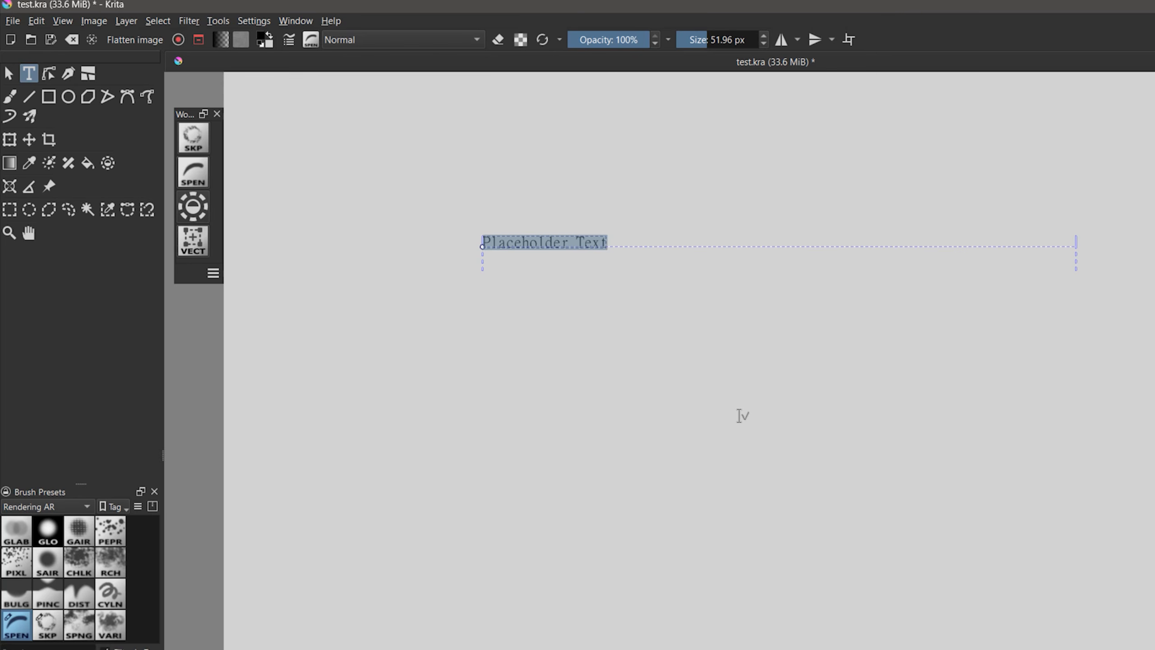
type("Wrapped Text eliminates the need for manual line breaks, allowing text to automatically flow and adjust within a defined rectangular boundary. This is a key feature for any type of book layout, comic design or graphic design. You can even edit the text box and the text will automatically reflow to fit the shape.")
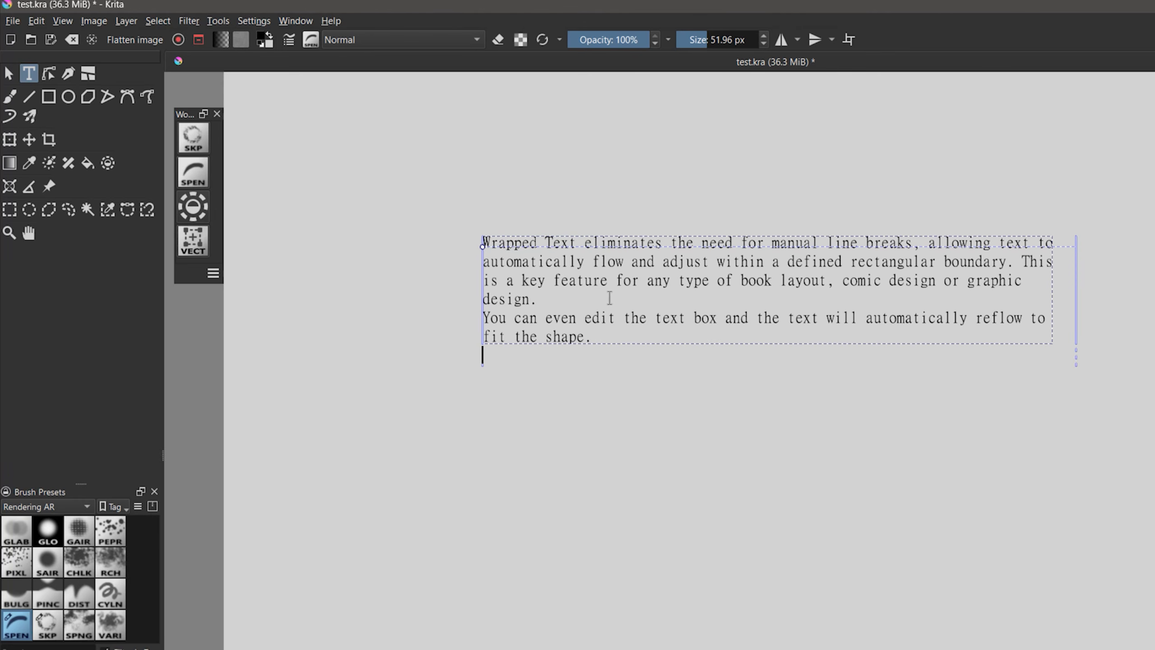
left_click_drag(1076, 319, 961, 434)
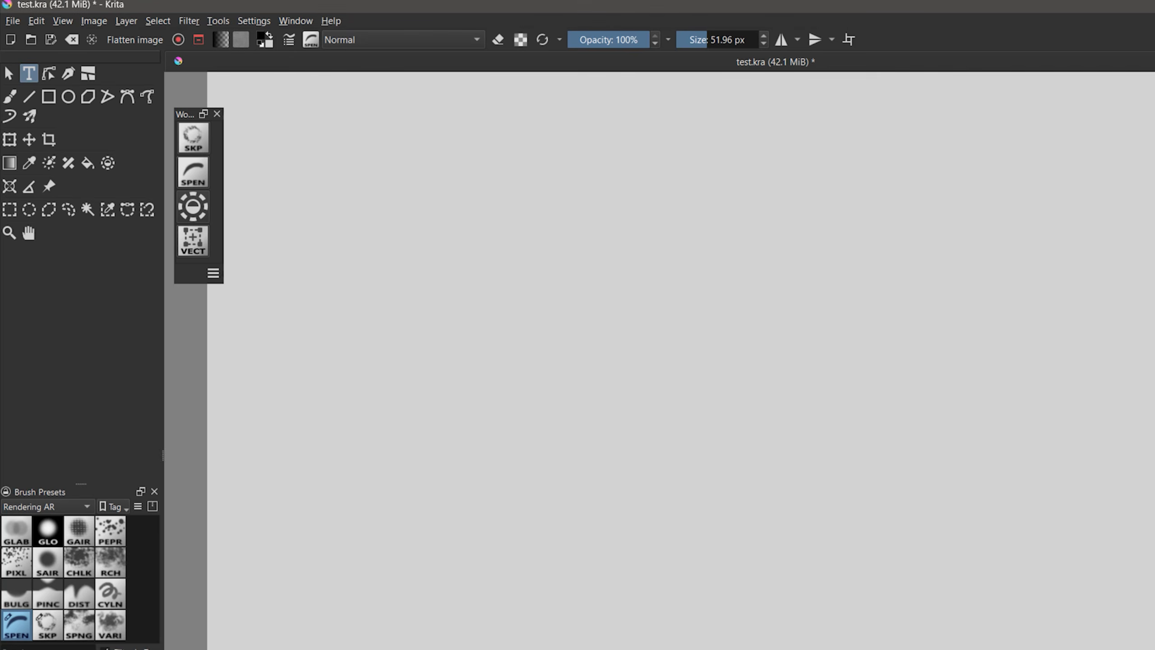
Draw a circle about 1,394 px wide and fill it with the paragraph explaining Text in Shape
left_click(68, 96)
left_click_drag(524, 206, 1002, 641)
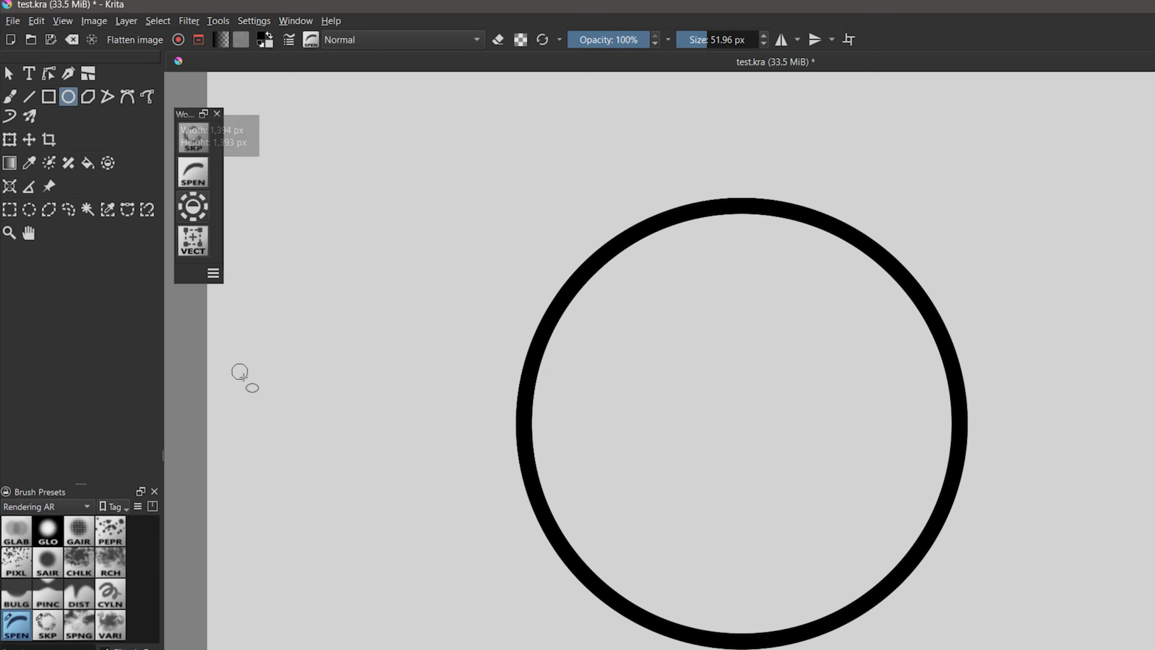
left_click(29, 73)
left_click(713, 402)
type("Text in Shape allows artists to wrap text inside any vector shape. This opens up the doors to all sorts of creative effects where text can be constrained inside a visual container. Most notably, it can be used for adding dialog inside of comic book word bubbles.")
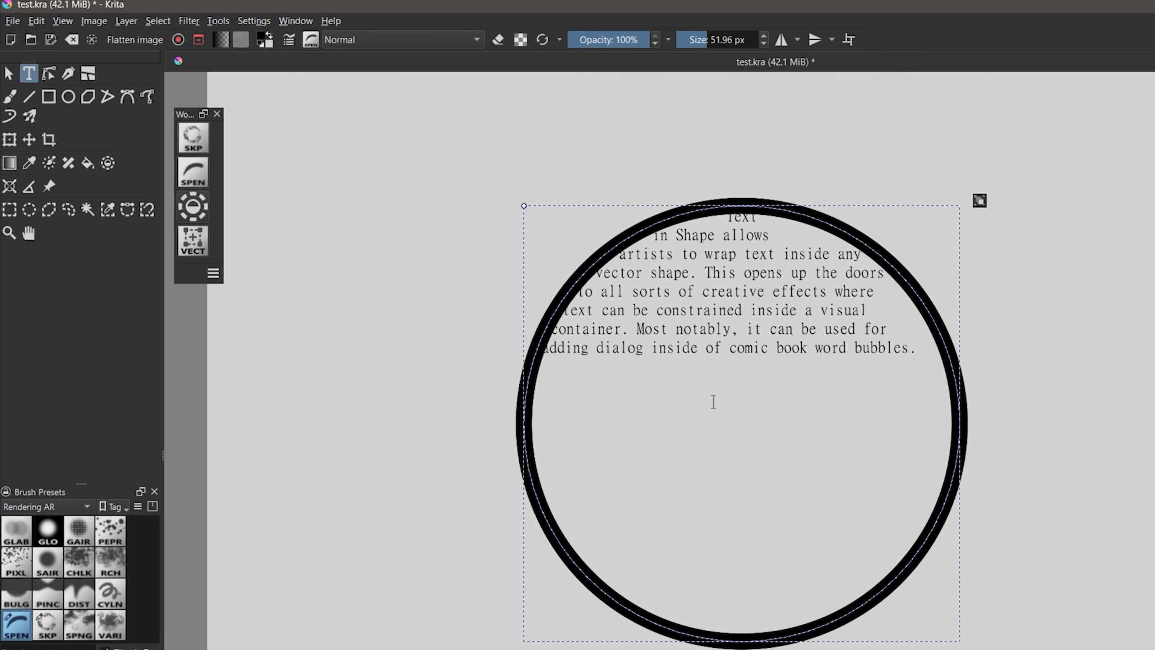
left_click_drag(545, 327, 643, 356)
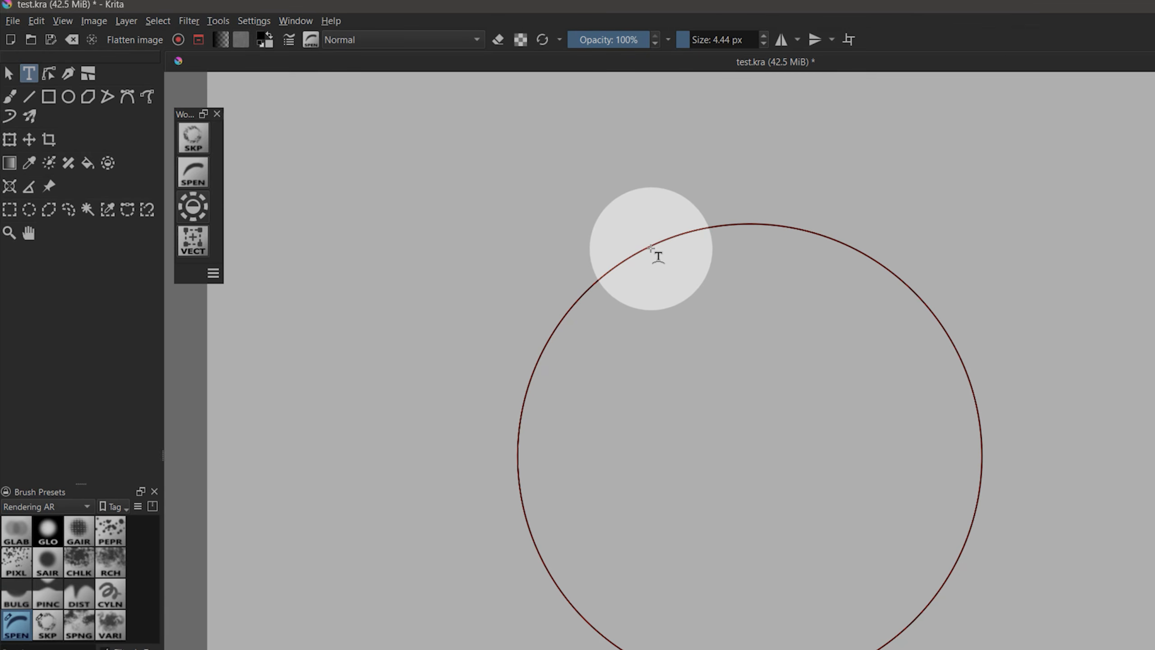
Add the text "you can even type text onto a vector path" along the circle's outline and select all of it
left_click(651, 246)
type("you can eve")
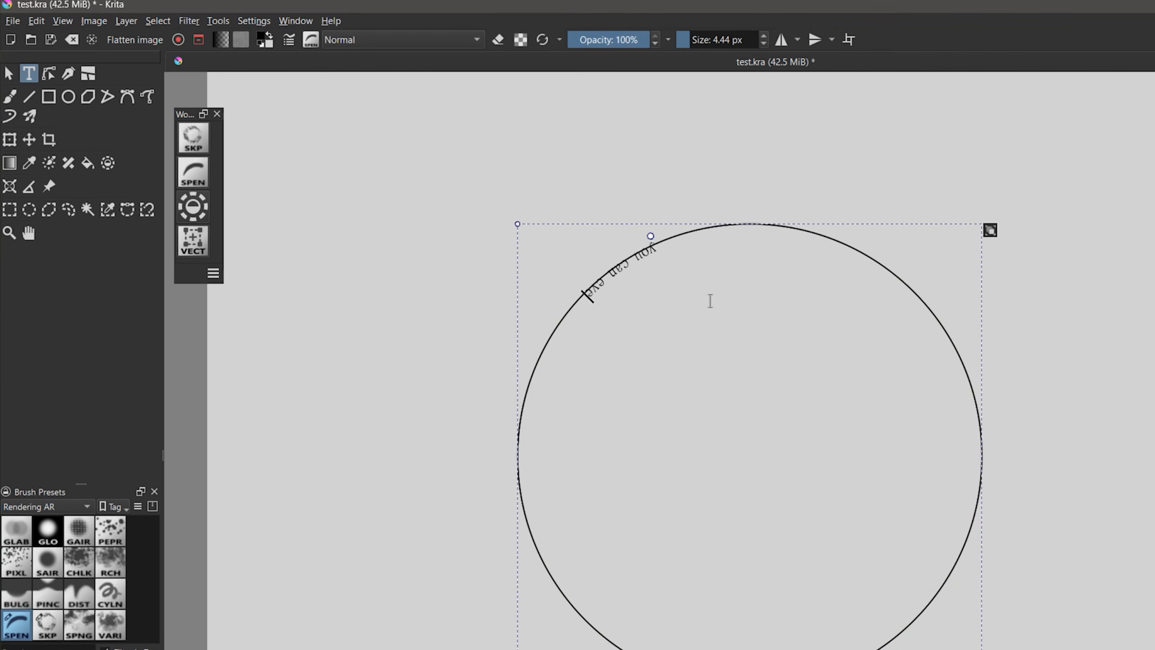
type("n type text onto a vector path")
key("ctrl+a")
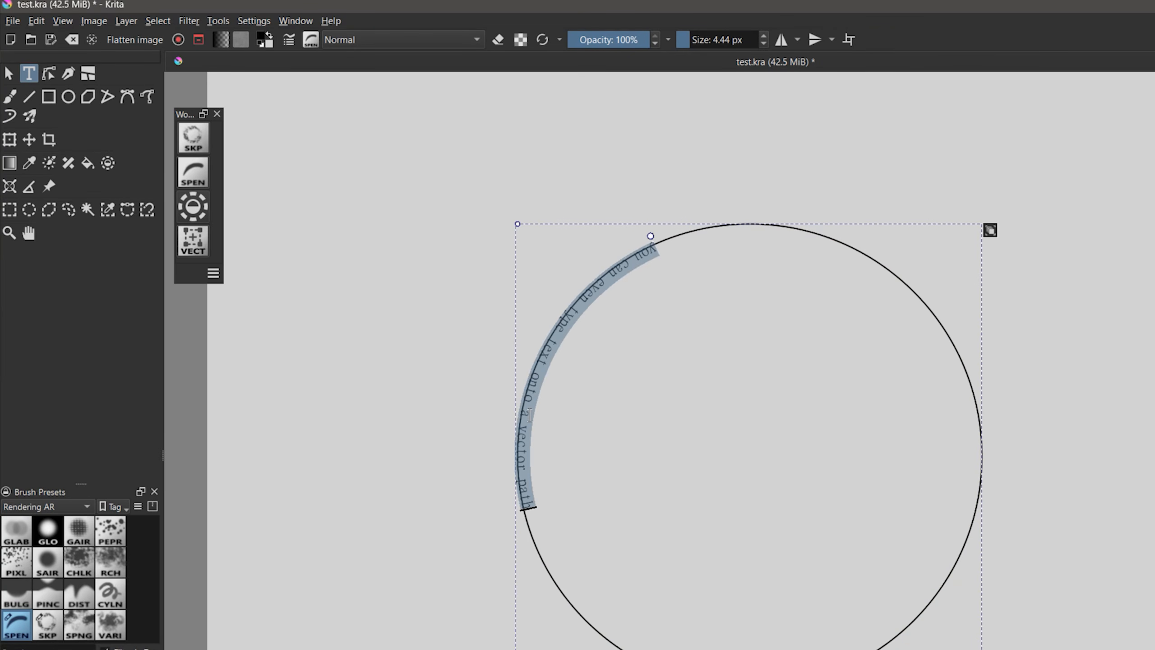
Bring up the Text Properties docker and set the path text to Arial at about 30 pt
left_click(253, 20)
mouse_move(200, 122)
left_click(351, 549)
left_click_drag(927, 252, 893, 80)
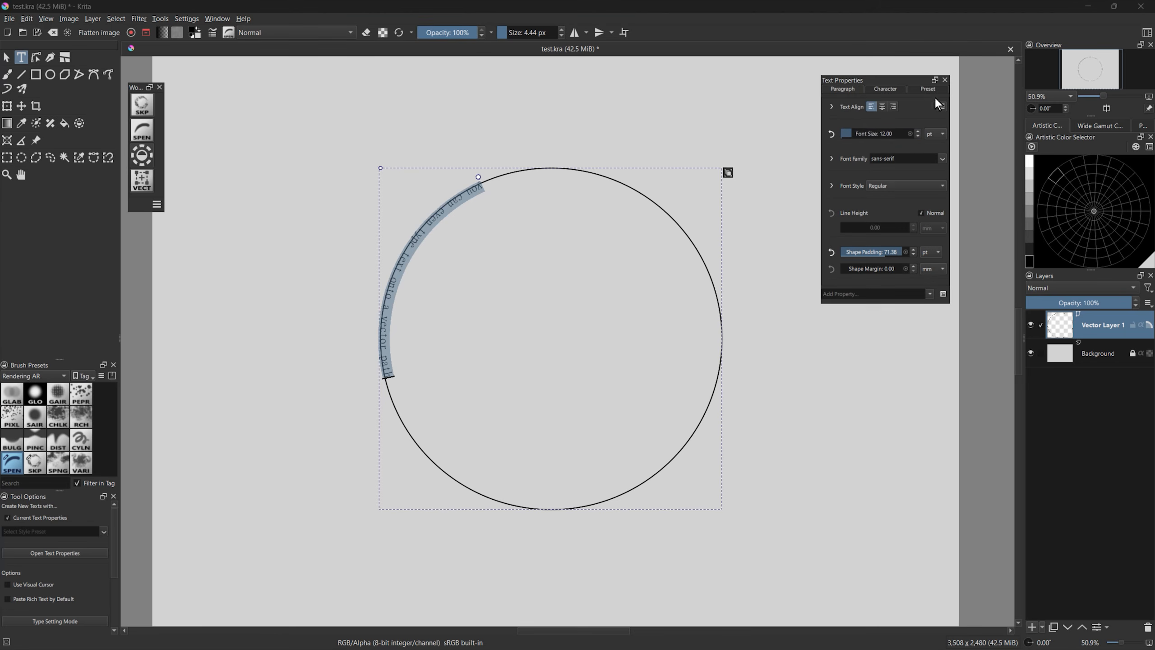
left_click_drag(853, 133, 868, 133)
left_click(903, 160)
left_click(904, 241)
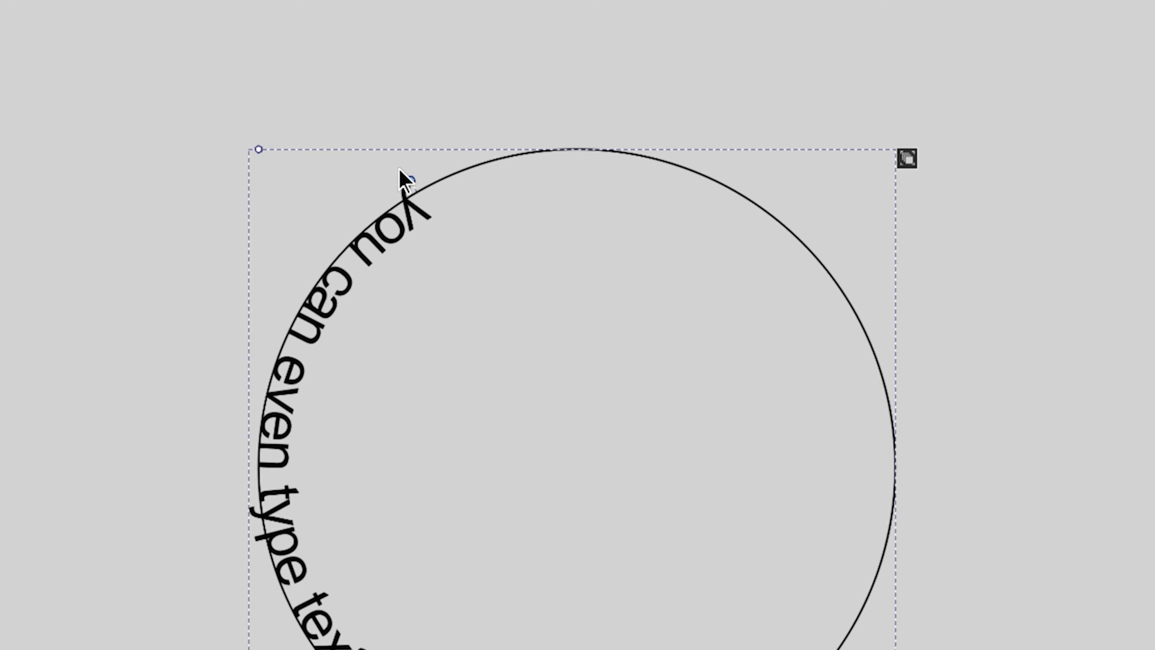
Slide the text around to the outside top of the circle, then reshape and apply it with the Transform tool
left_click_drag(408, 182, 884, 491)
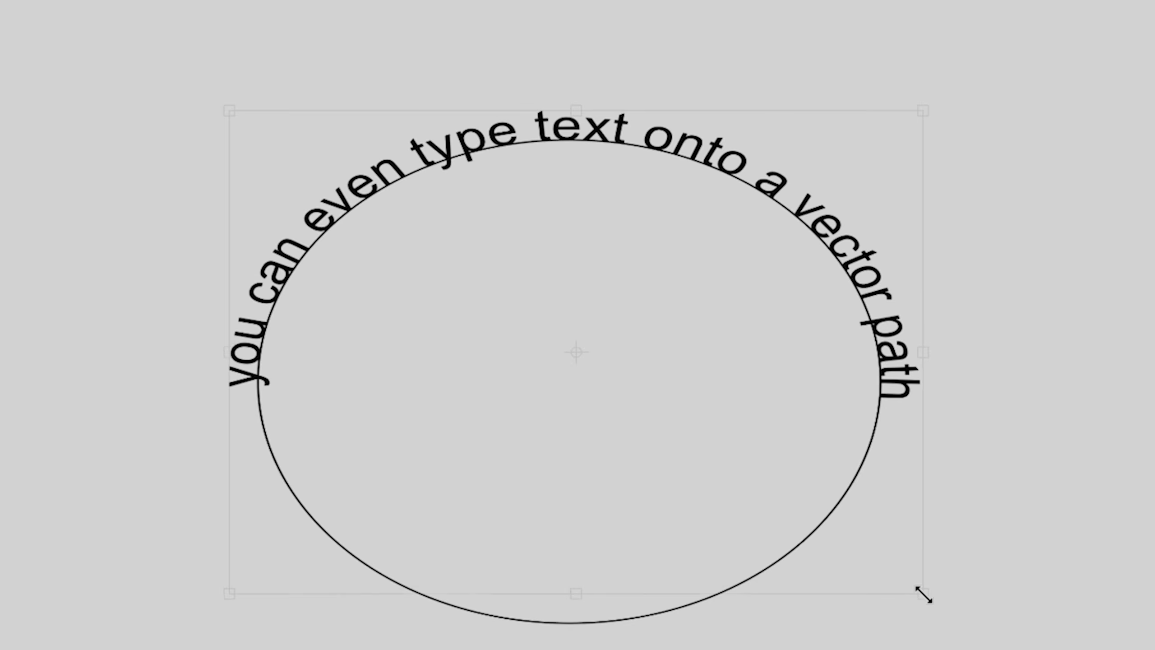
left_click_drag(923, 593, 719, 490)
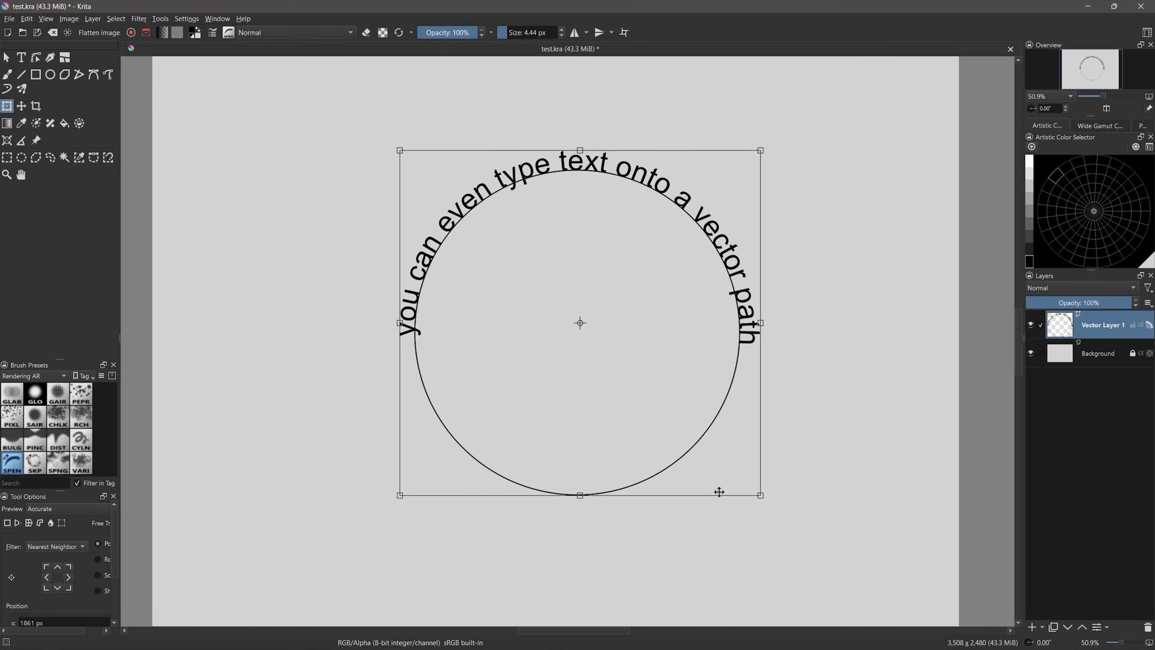
key("Return")
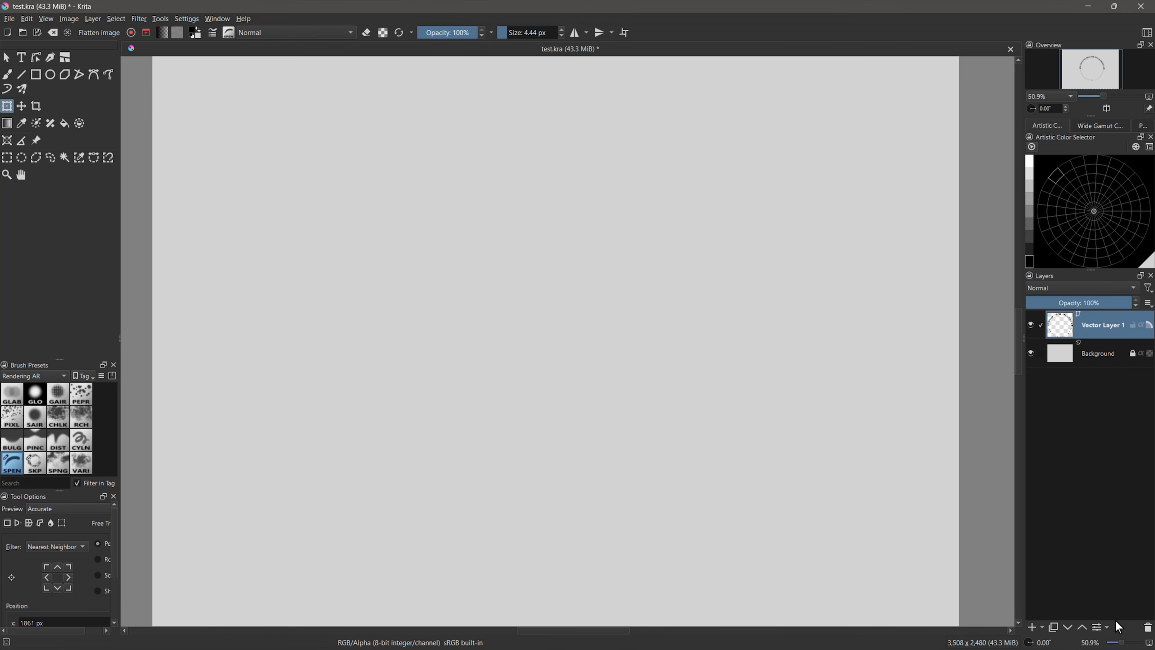
Delete the circle's vector layer and add a new vector layer
left_click(1148, 627)
left_click(1041, 627)
left_click(1041, 506)
Draw a large circle in the canvas centre with the Ellipse tool and set its stroke to None
left_click(50, 74)
left_click_drag(366, 154, 705, 472)
left_click(36, 510)
left_click(11, 527)
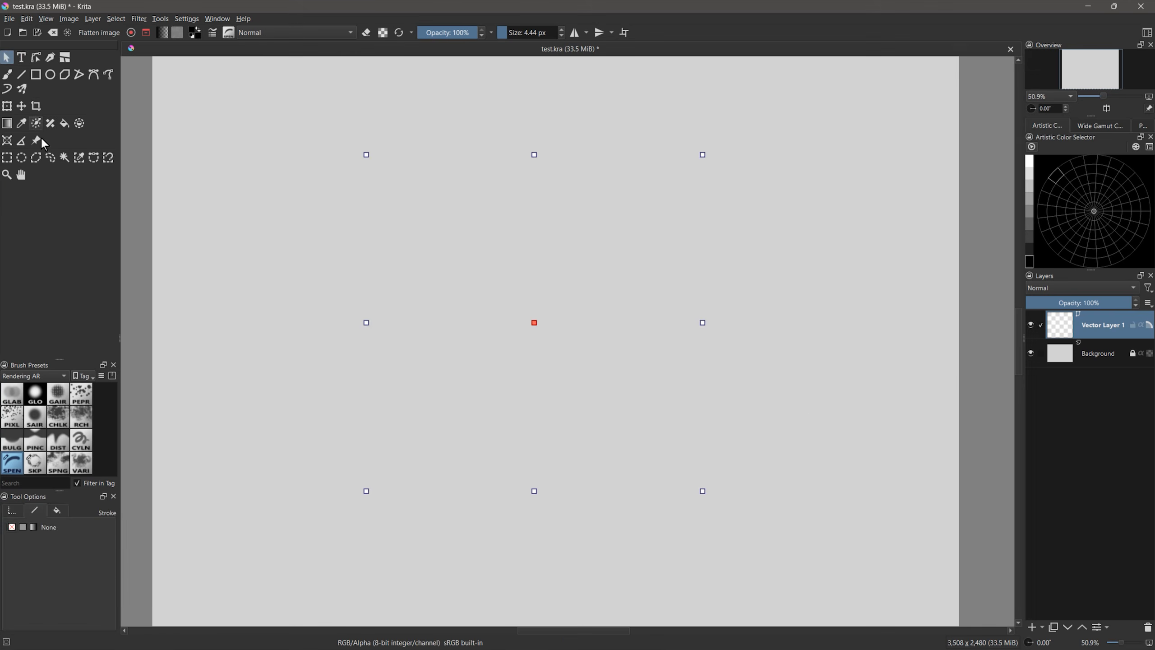
Place placeholder text along the top of the invisible circle and move the text shape slightly lower
left_click(20, 57)
left_click(438, 188)
left_click_drag(438, 186, 628, 188)
left_click(7, 57)
left_click_drag(464, 236, 446, 287)
Select the whole curved placeholder text with the Text tool
left_click(21, 58)
left_click_drag(445, 214, 623, 218)
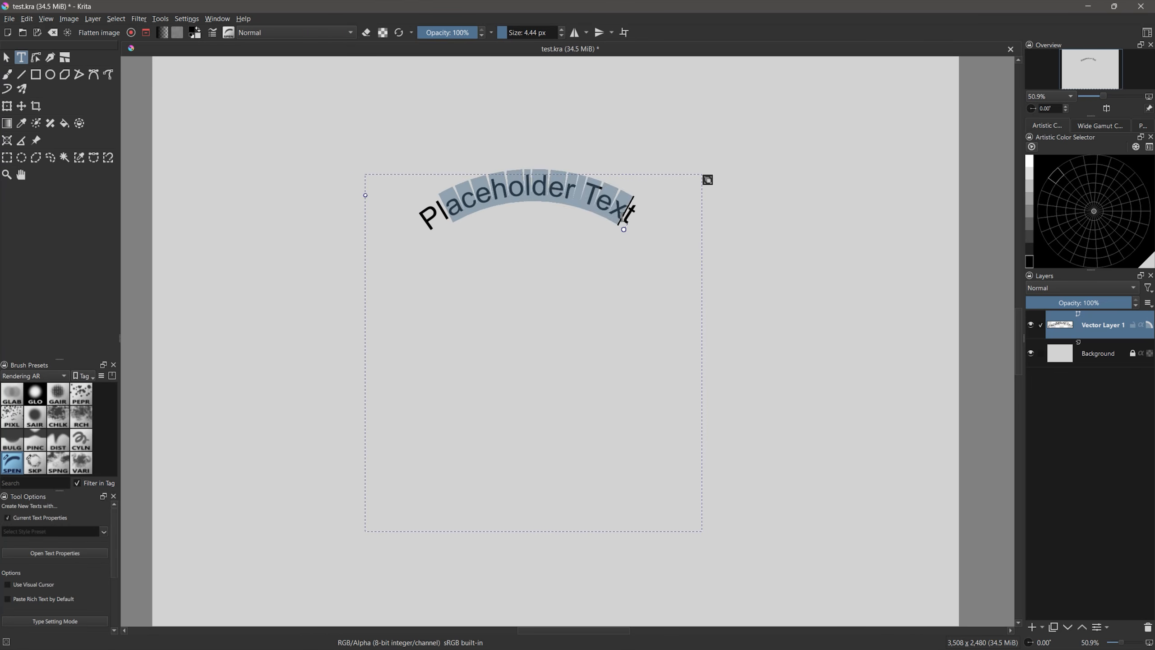
left_click(602, 215)
key("BackSpace")
type("t")
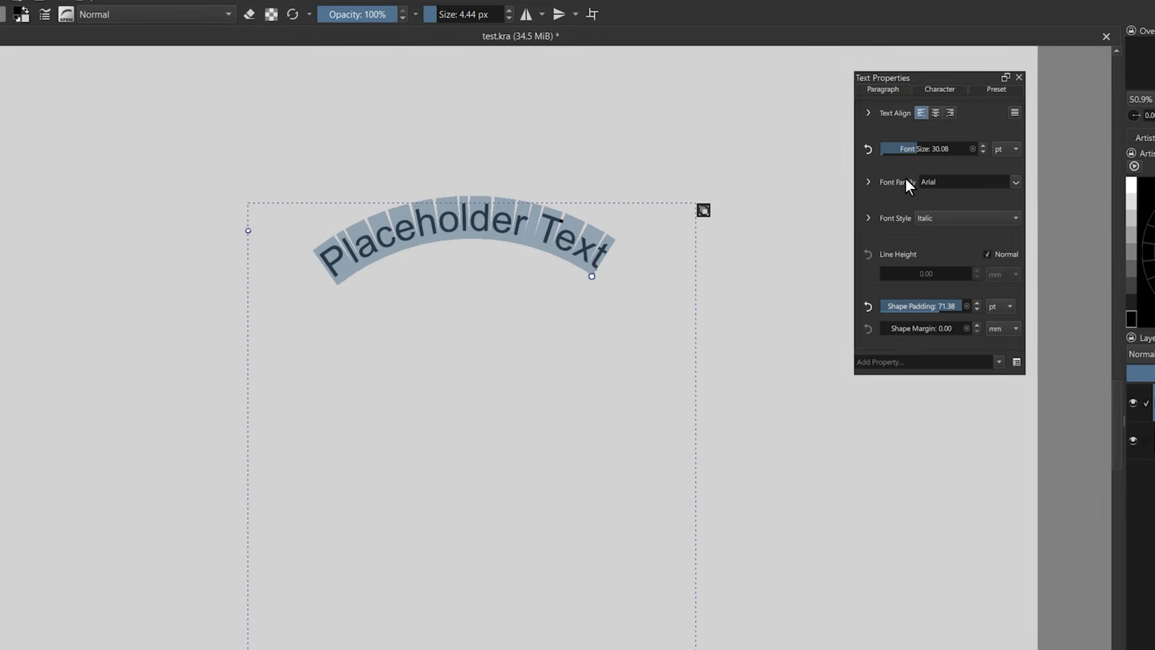
Set the curved placeholder text's font family to Futura Bk BT
left_click(985, 184)
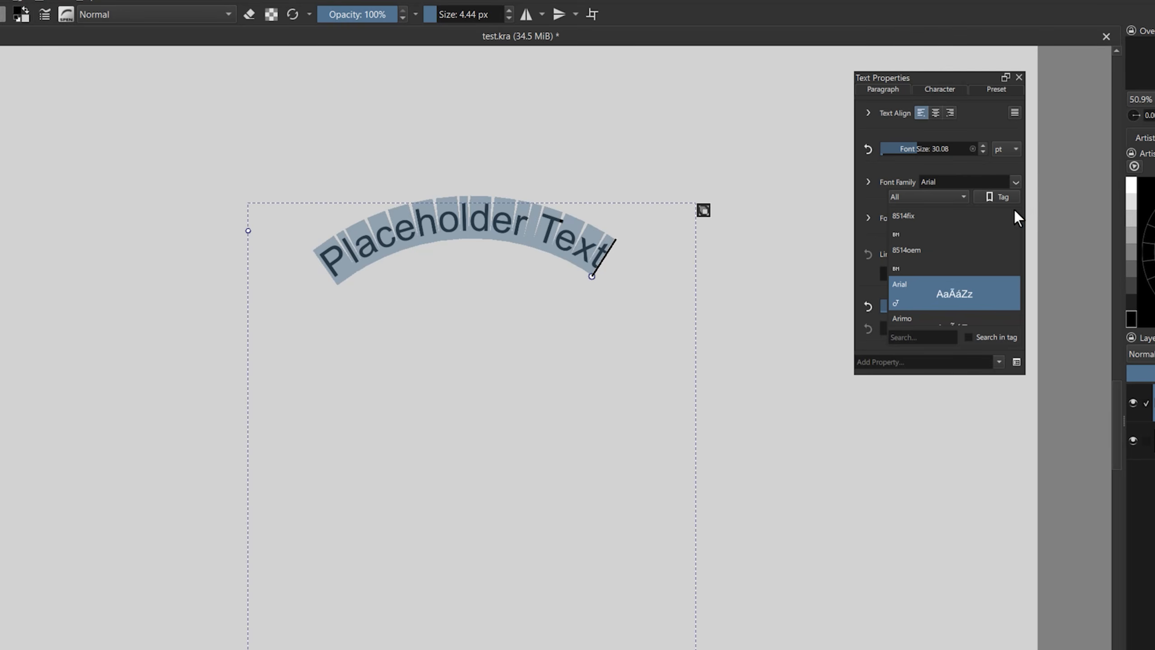
scroll(993, 312, "up", 1)
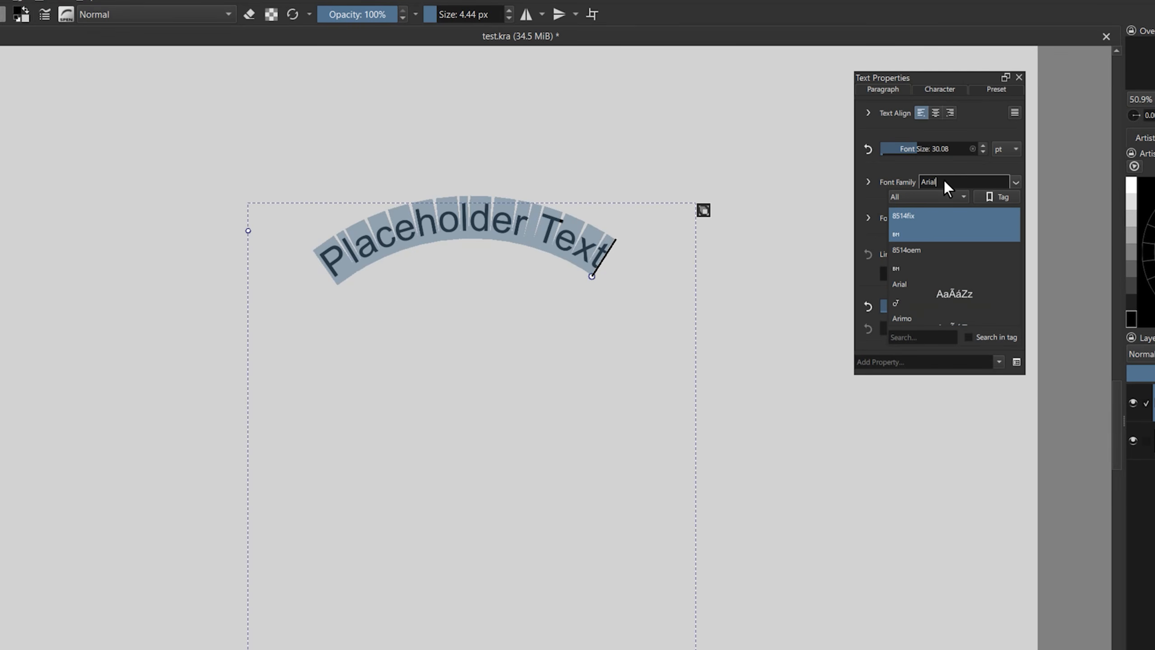
left_click(936, 186)
type("asdf")
key("BackSpace")
key("BackSpace")
key("BackSpace")
key("BackSpace")
type("asdf")
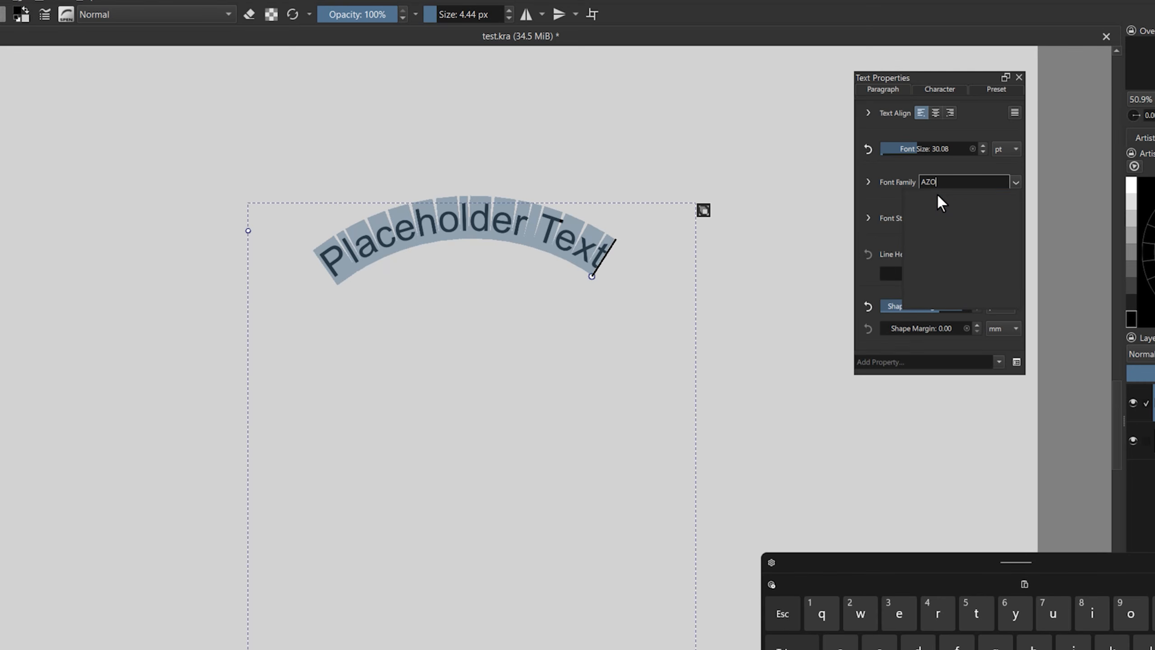
key("BackSpace")
key("BackSpace")
key("BackSpace")
key("BackSpace")
type("futura")
key("Return")
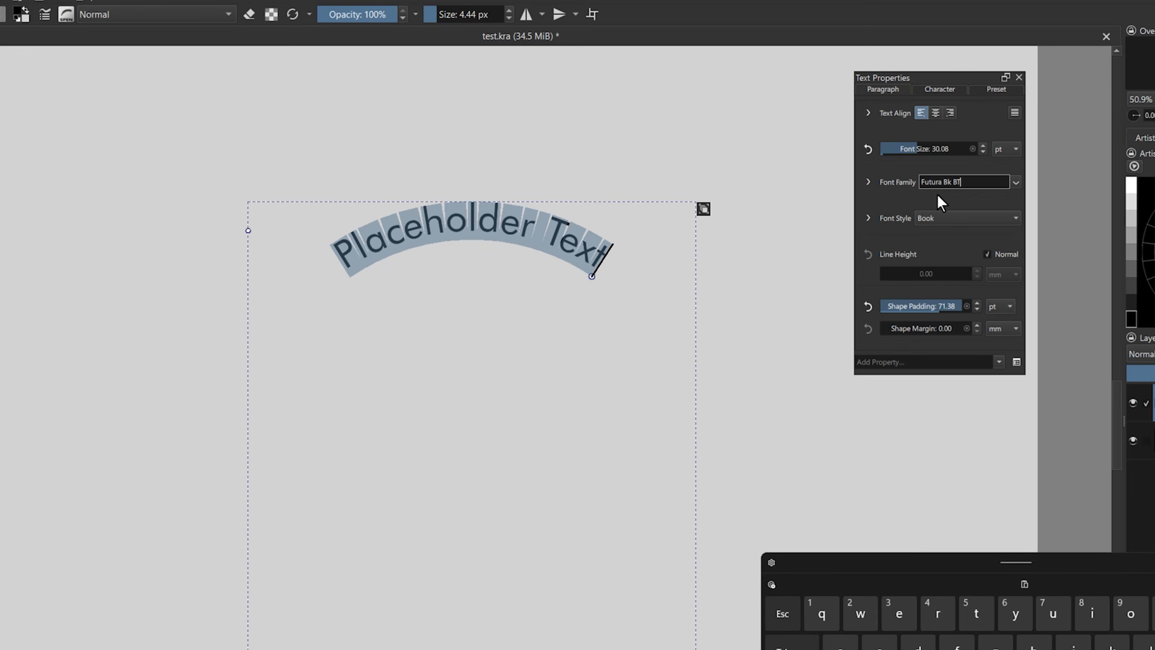
Enlarge the text to about 42 pt, change its alignment, and raise the circle text's shape padding to 86.63 pt
left_click_drag(928, 148, 939, 150)
left_click(949, 112)
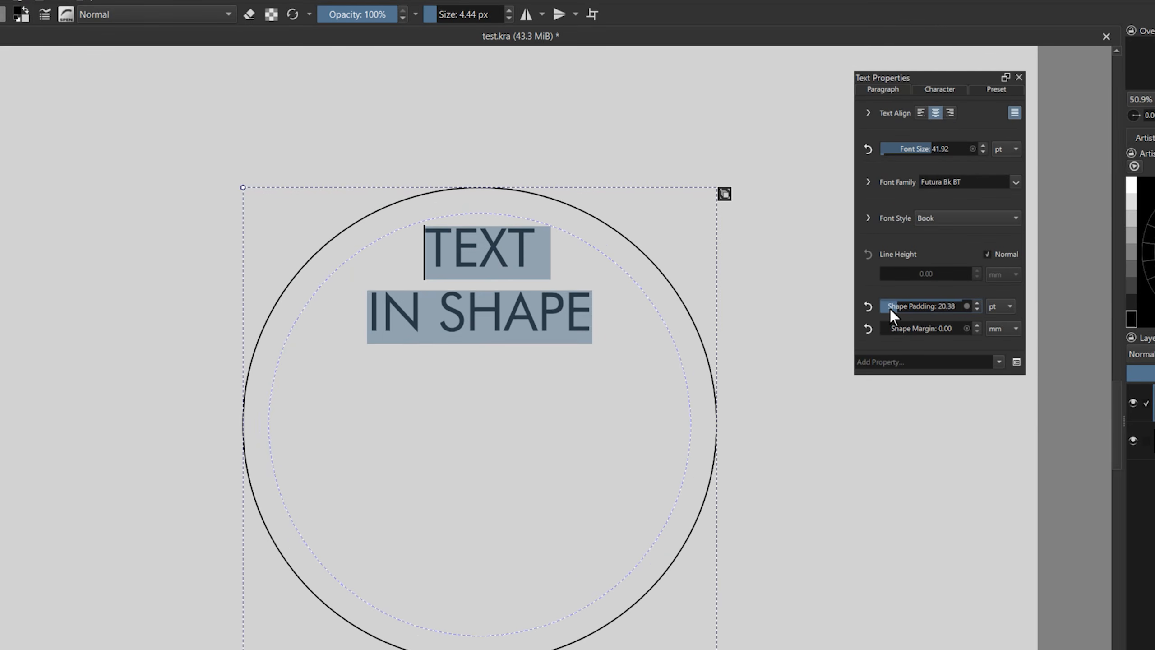
left_click_drag(889, 309, 946, 313)
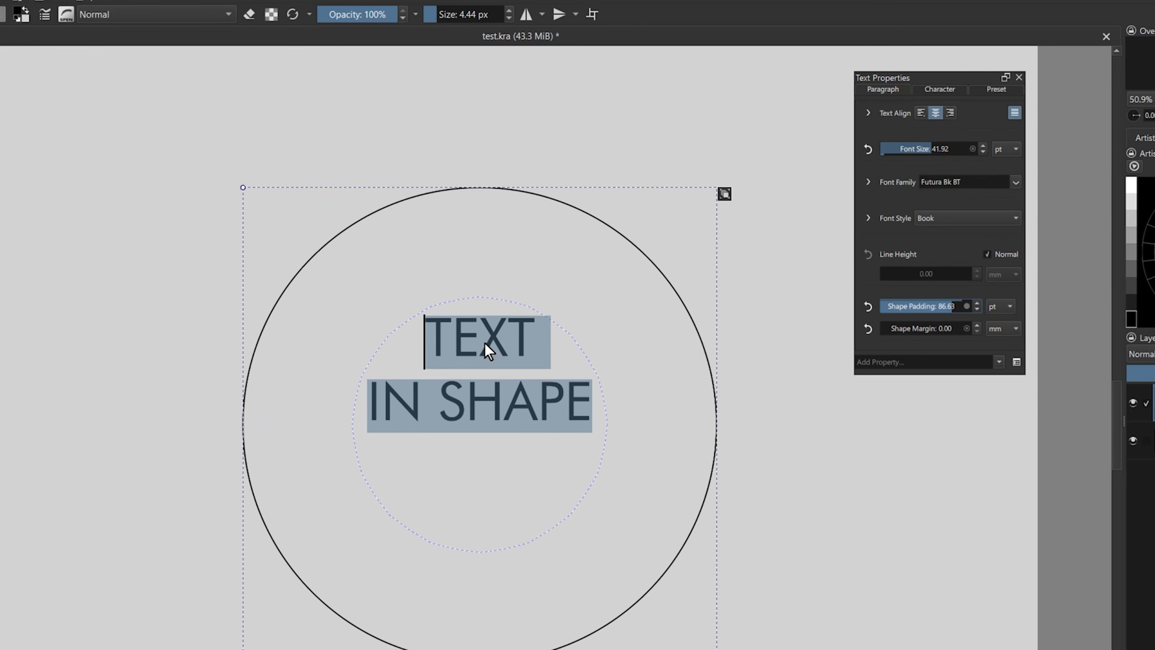
Change only the initial T of "TEXT" to the Gabriola font at 63.62 pt
left_click_drag(426, 342, 453, 342)
left_click(948, 92)
left_click_drag(935, 113, 958, 113)
left_click(1015, 147)
left_click(969, 260)
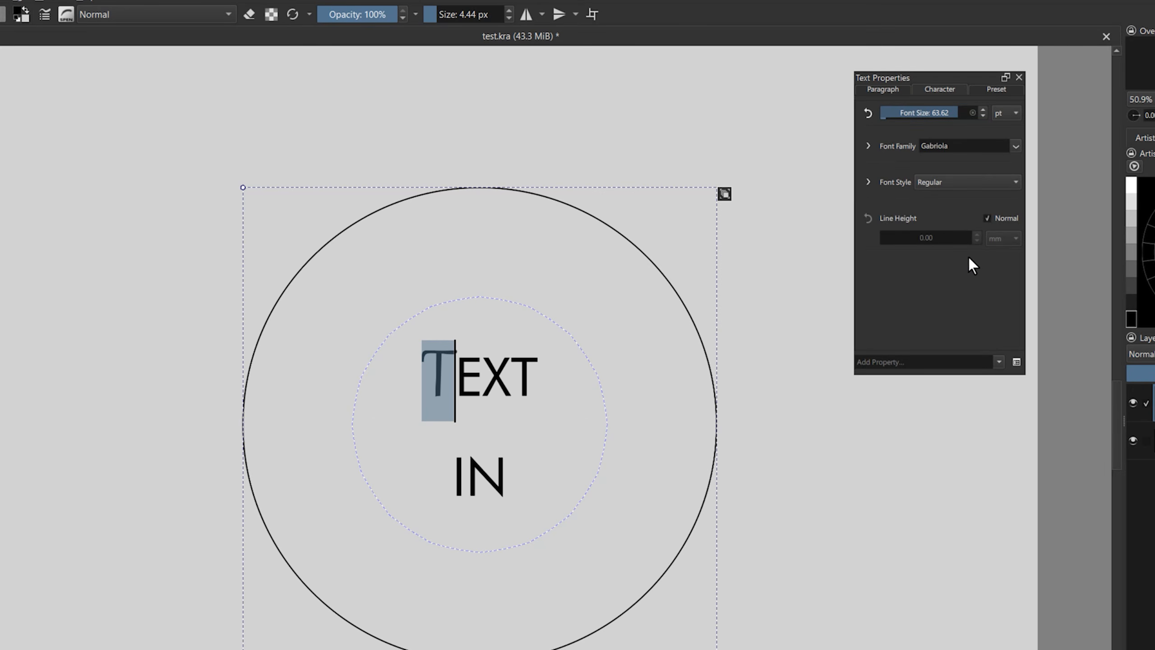
Set the paragraph's font size to 32.05 pt and start adding a text style preset
left_click(882, 90)
left_click_drag(923, 150, 918, 153)
left_click(995, 89)
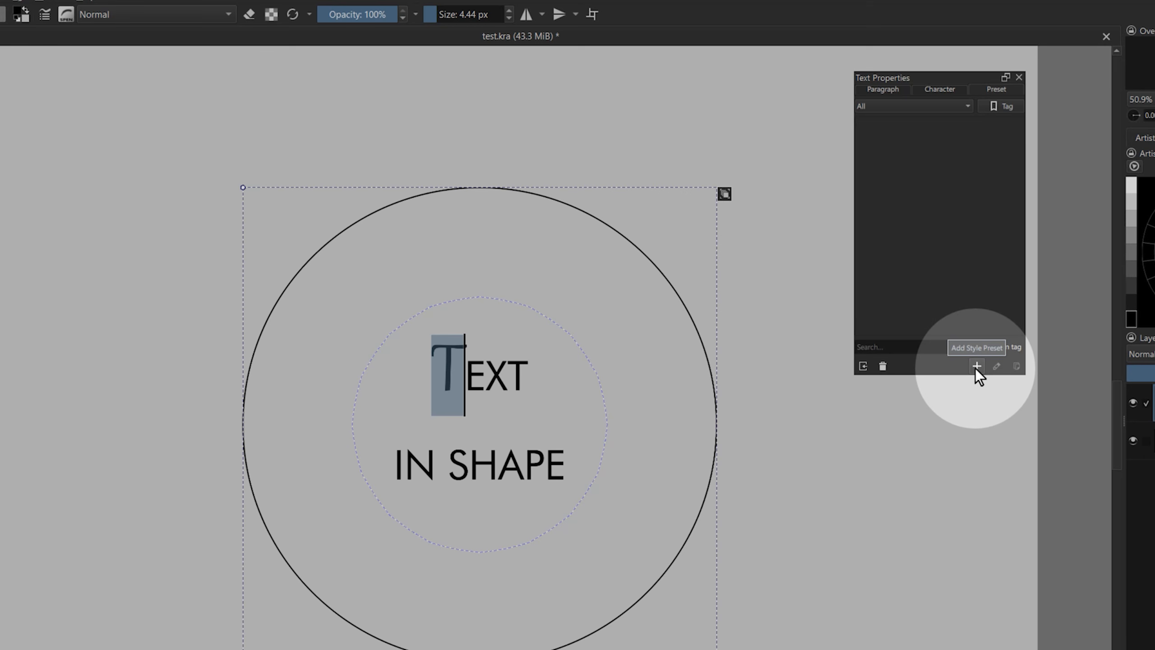
left_click(976, 366)
Add a Letter Spacing property to the paragraph text, vary its value, and reset it
left_click(999, 363)
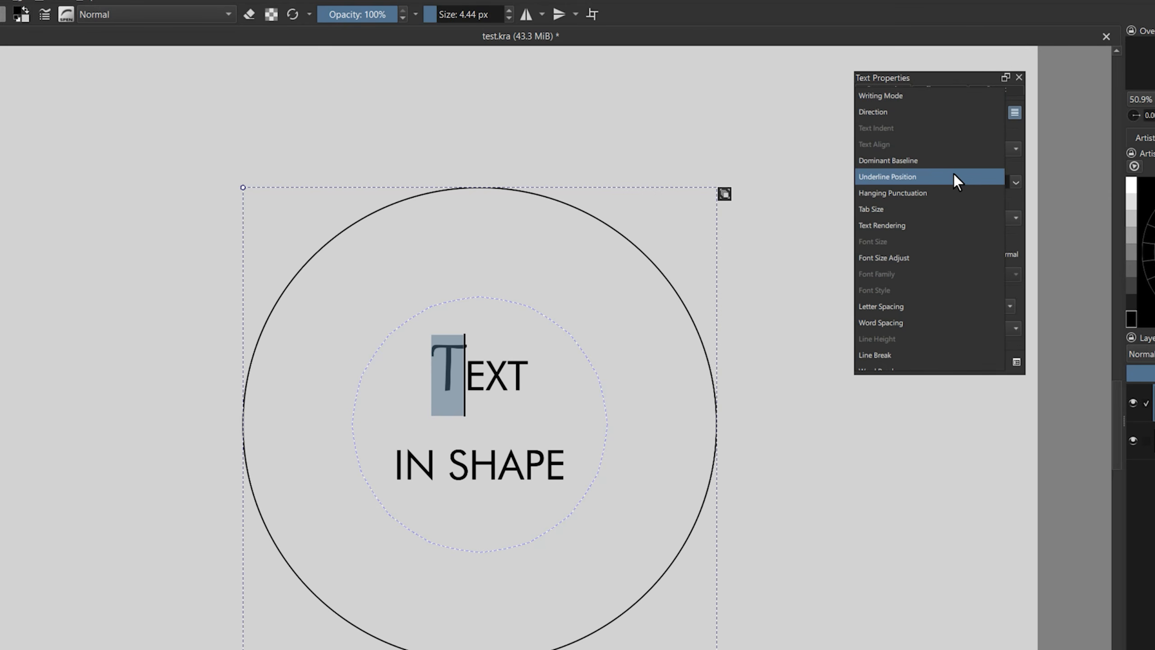
left_click(921, 308)
left_click_drag(939, 256, 926, 254)
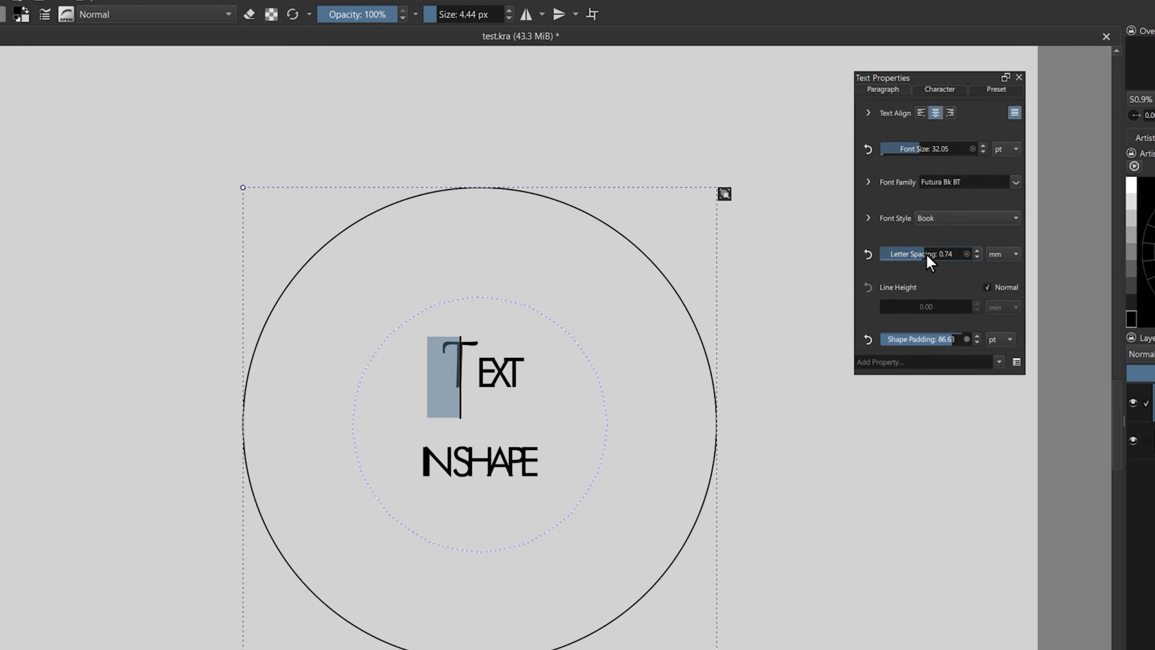
left_click(868, 254)
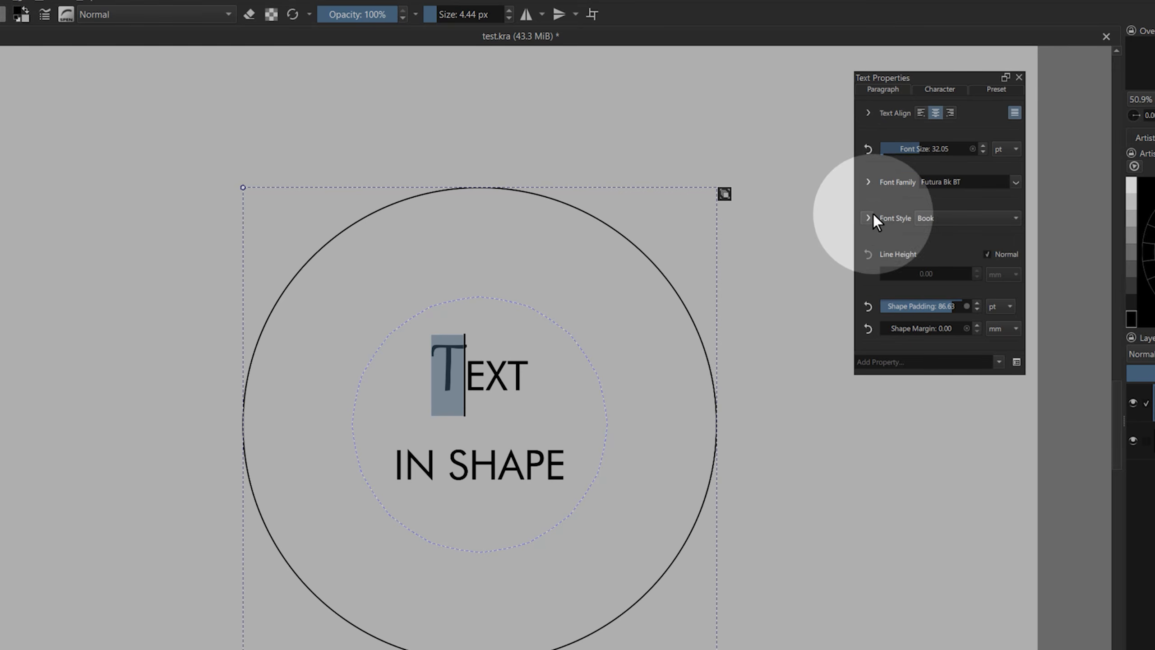
Expand the Font Family property to examine its fallback family options
left_click(868, 182)
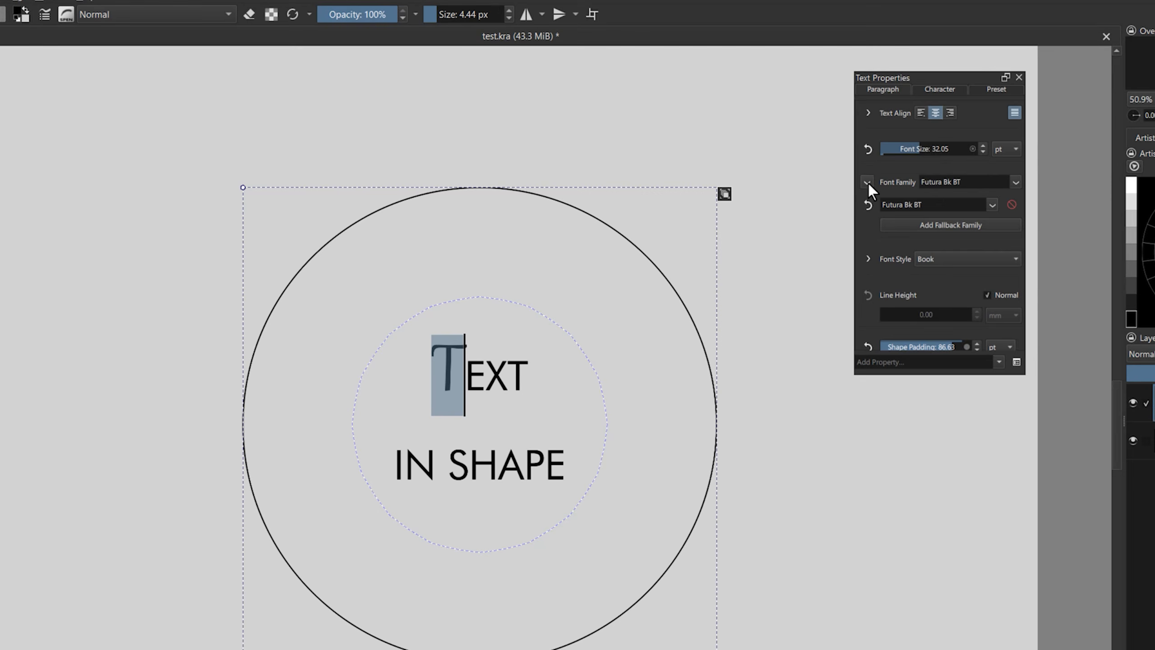
left_click(868, 149)
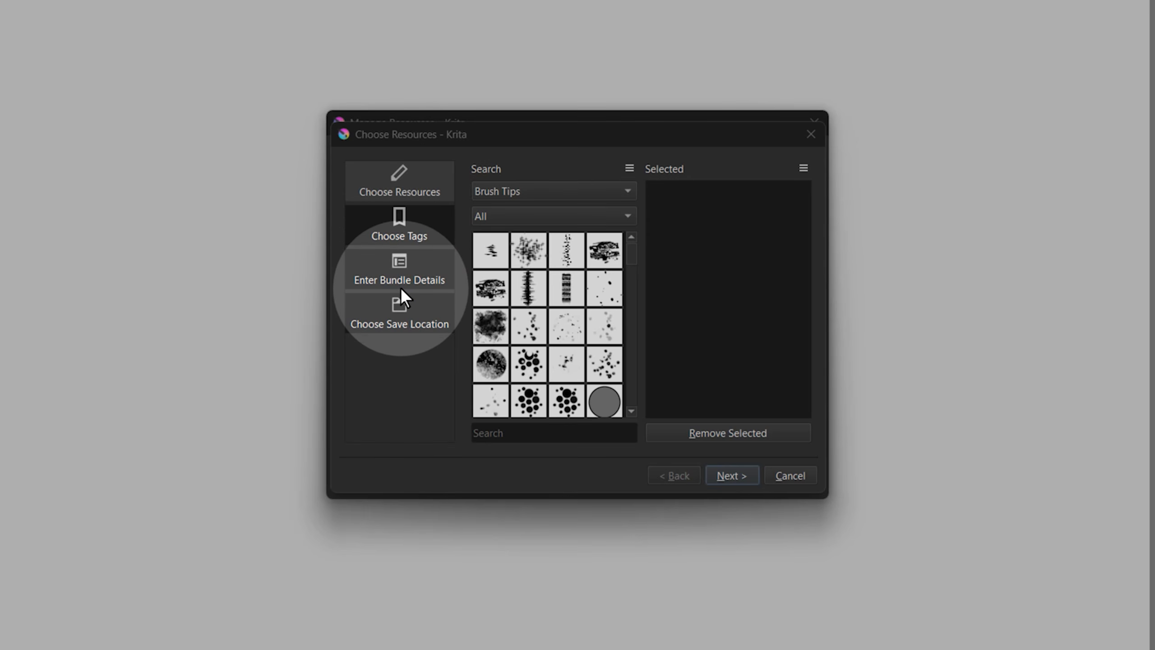
Filter the bundle's resources to Brush Presets tagged Rendering AR and add all of the tag's presets to the selection
left_click(521, 191)
left_click(523, 209)
left_click(523, 216)
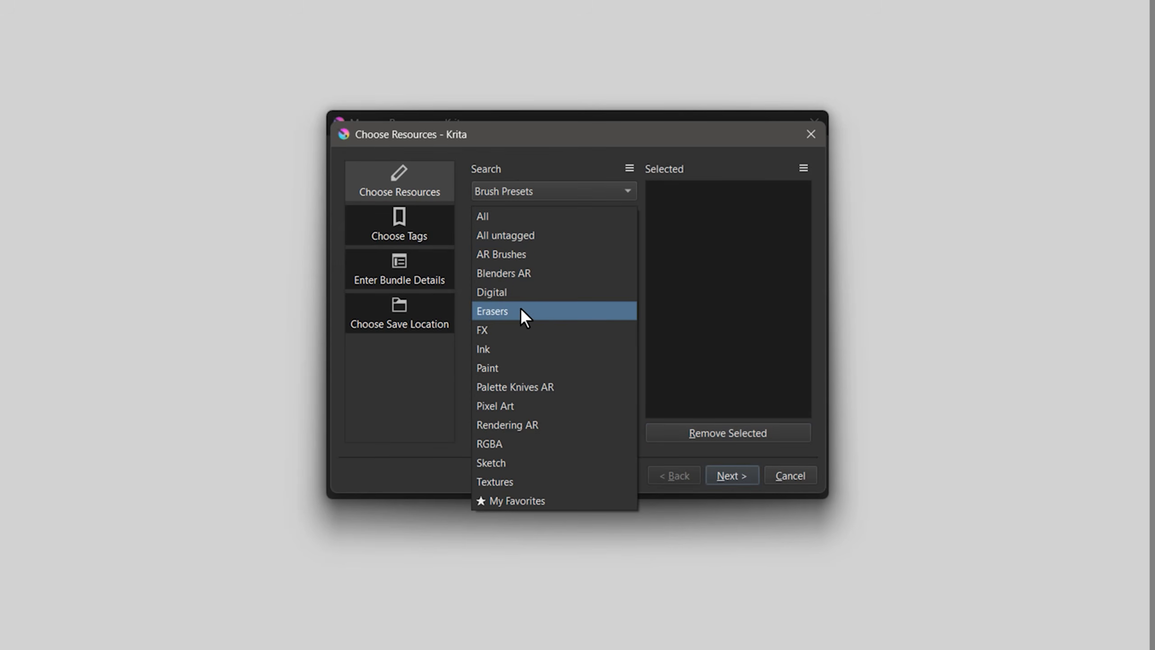
left_click(526, 423)
left_click_drag(492, 246, 611, 377)
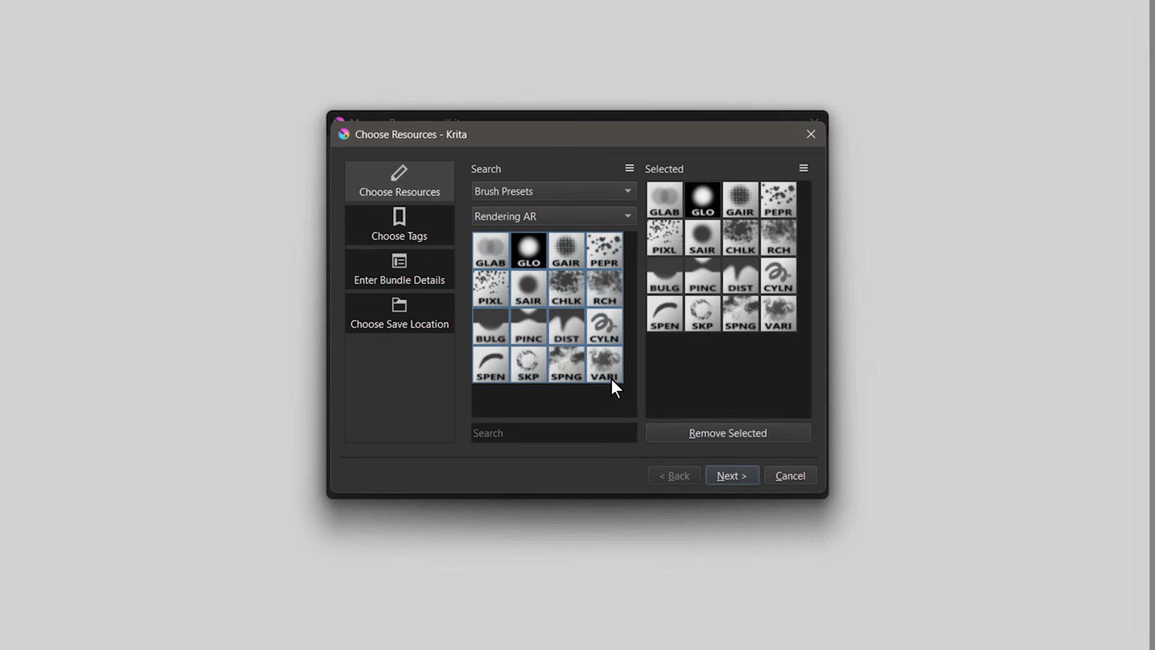
Proceed to the bundle's tag selection and include the AR Brushes and Rendering AR brush preset tags
left_click(727, 473)
left_click(571, 180)
left_click(485, 306)
left_click(523, 320)
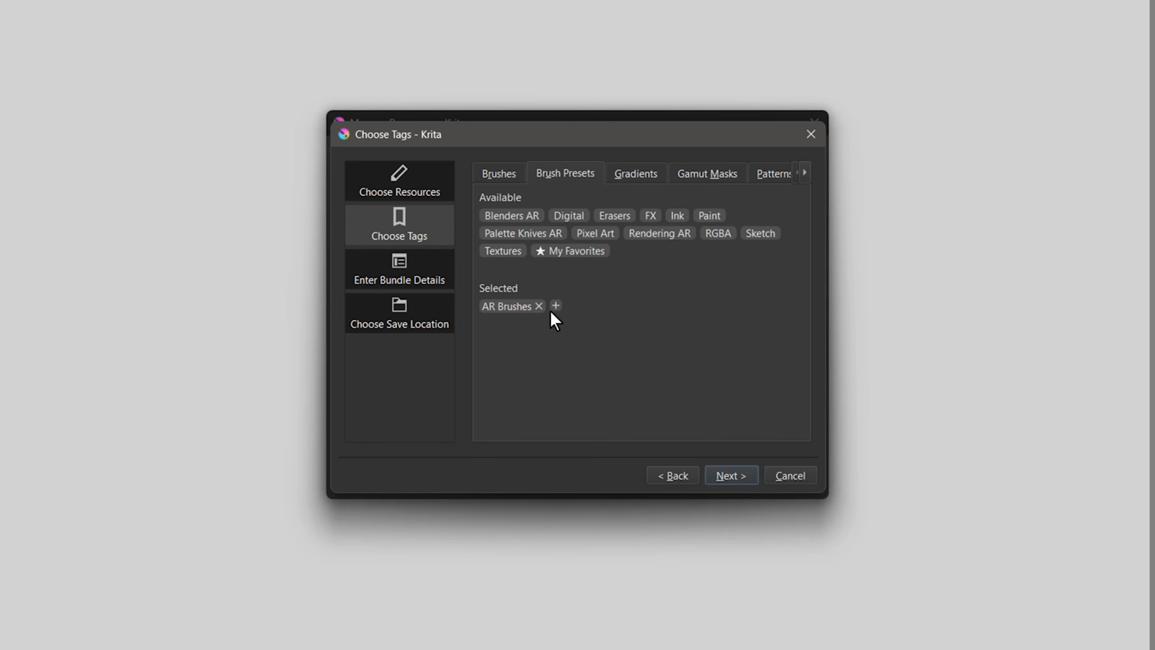
left_click(552, 306)
left_click(605, 473)
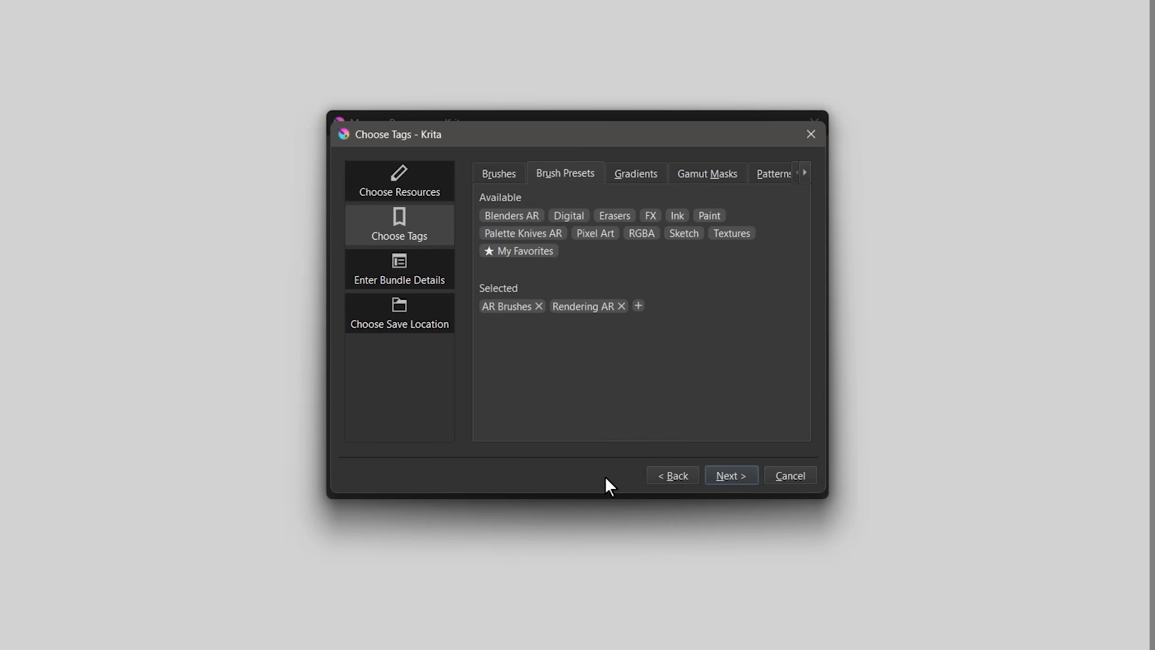
Name the bundle "Rendering AR", assign the AR logo image as its icon, and continue to the save location
left_click(730, 475)
type("Rendering AR")
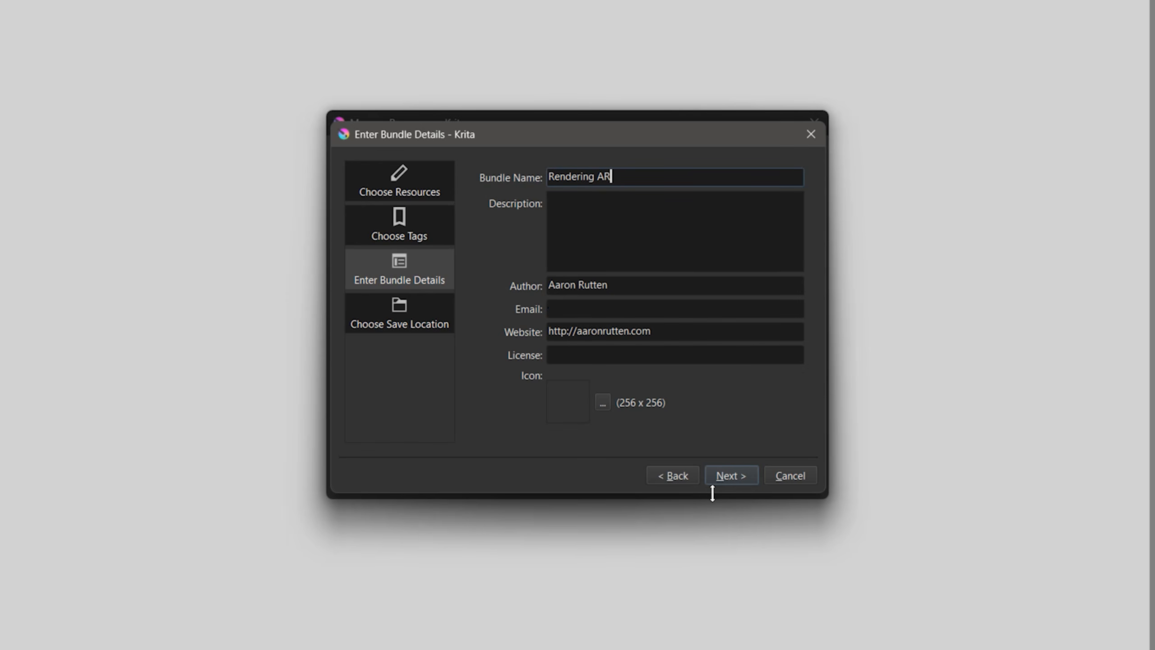
left_click(602, 402)
double_click(554, 403)
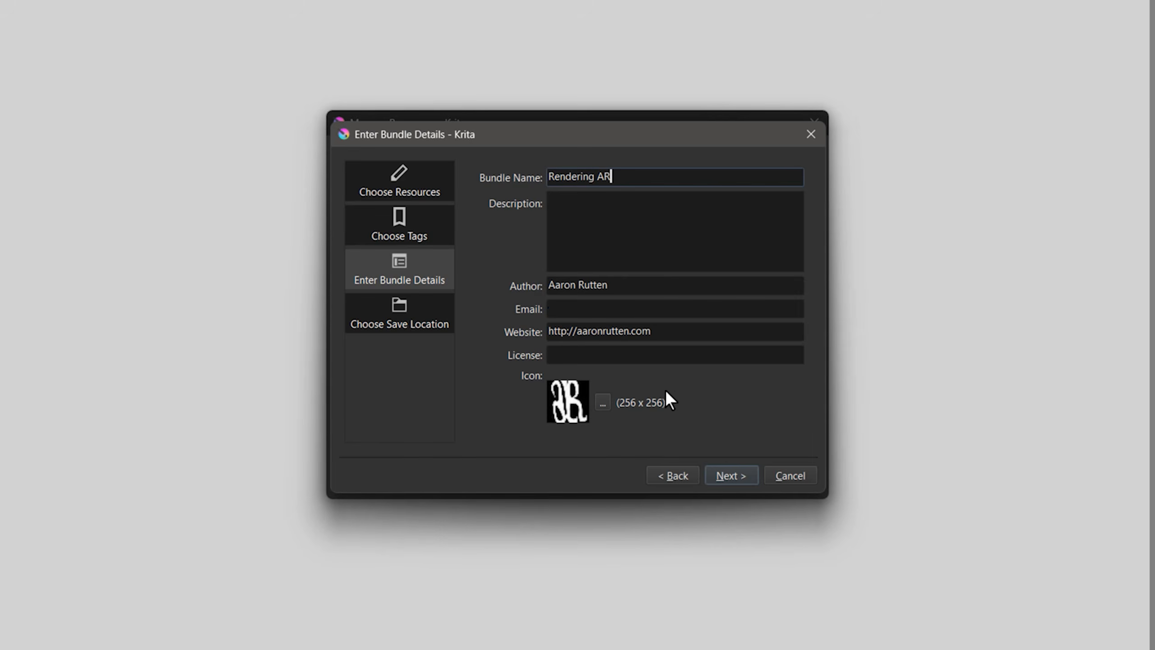
left_click(730, 475)
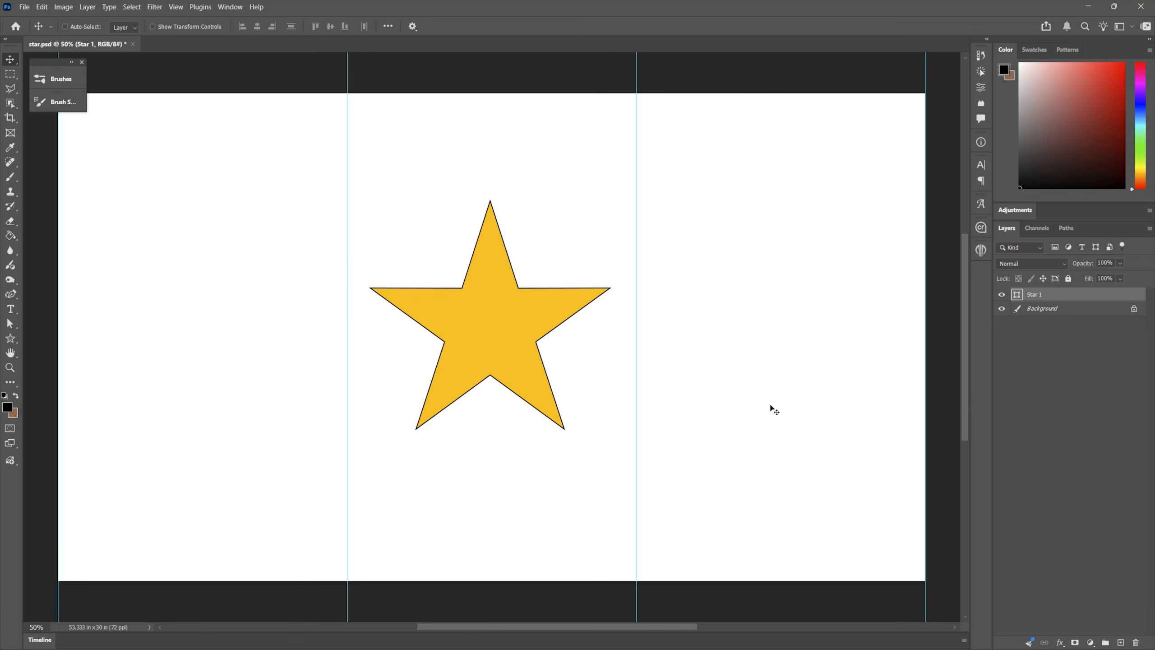
Switch to Krita, open star.psd, and move the star shape on the Star 1 layer slightly to the left
key("ctrl+shift+s")
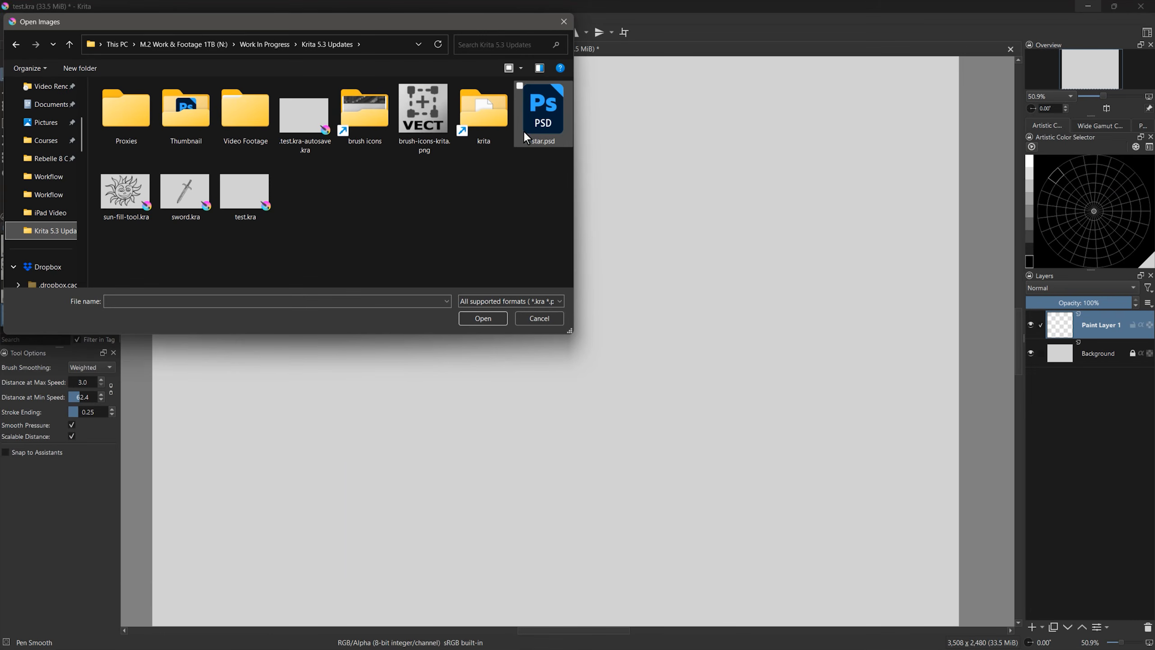
key("Escape")
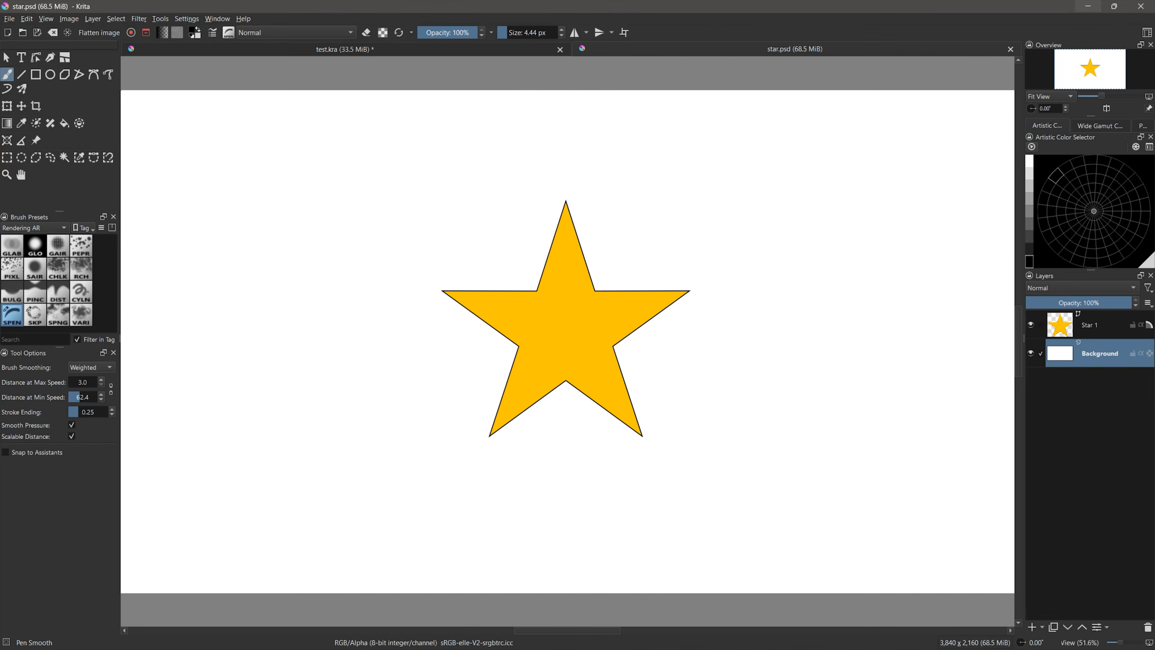
left_click(1093, 322)
left_click(7, 57)
left_click_drag(627, 320, 610, 325)
Edit the star's vector points, pulling all five outer tips outward to make longer, uneven arms
left_click(36, 57)
left_click_drag(547, 206, 549, 163)
left_click_drag(672, 296, 715, 281)
left_click_drag(424, 296, 391, 283)
left_click_drag(471, 442, 432, 471)
left_click_drag(624, 441, 668, 479)
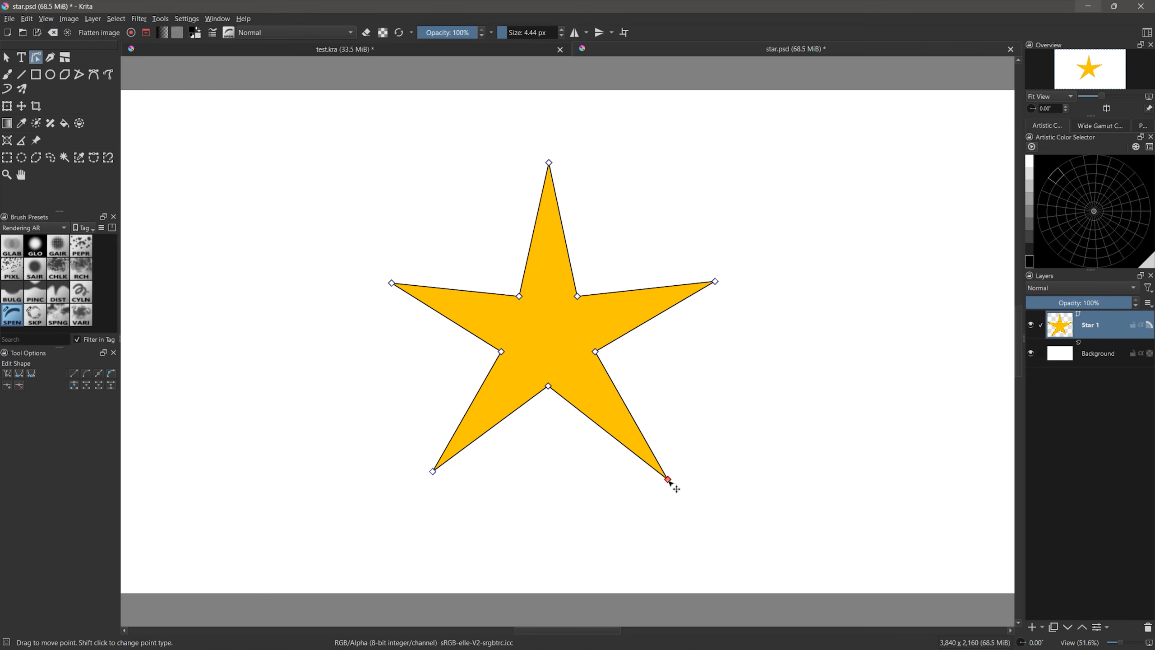